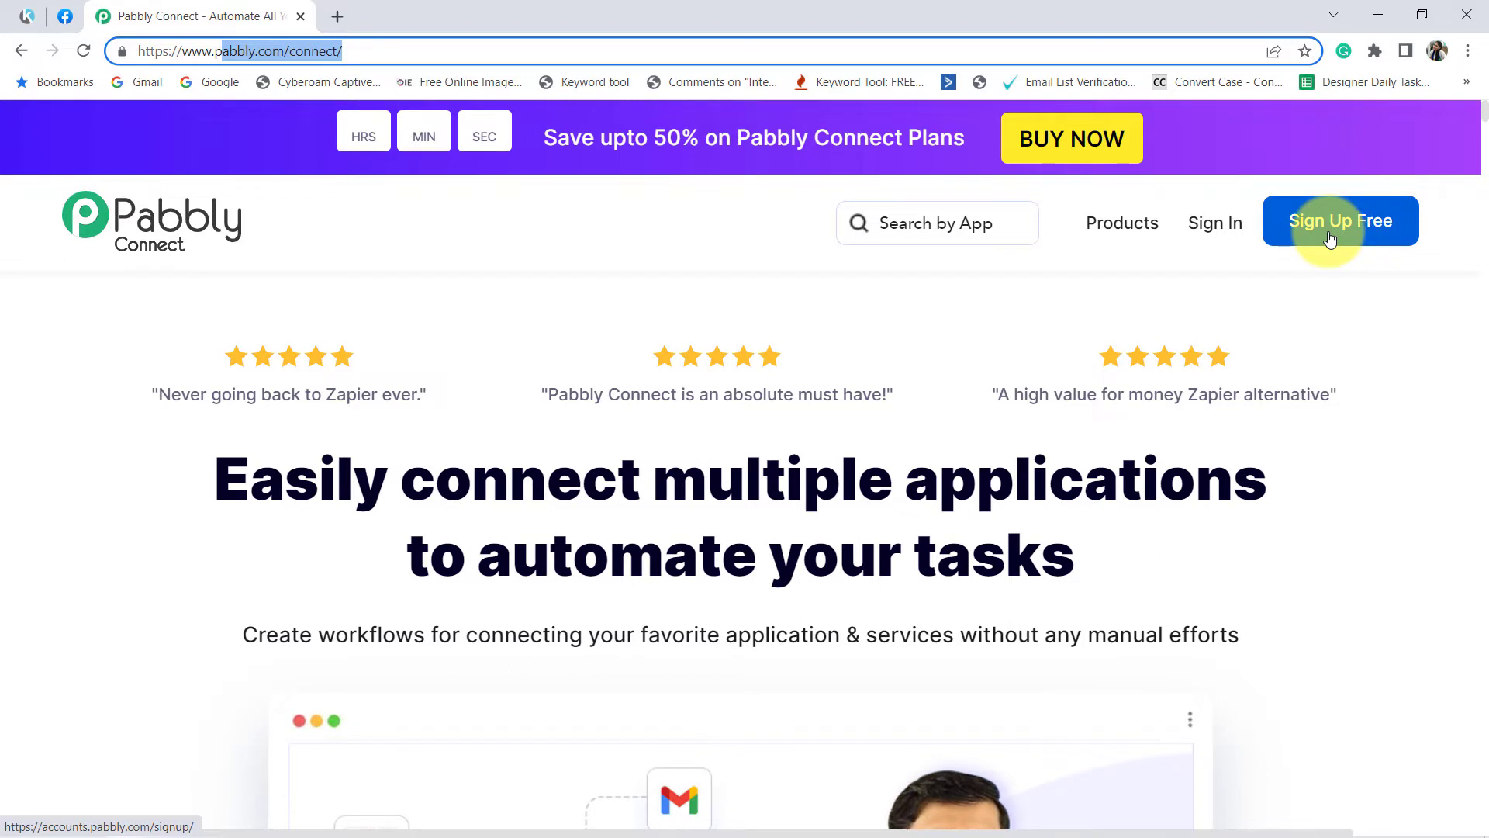
# Sign in to Pabbly Connect and create a workflow named "Add Facebook Leads to Karta Automatically".
pyautogui.click(1212, 229)
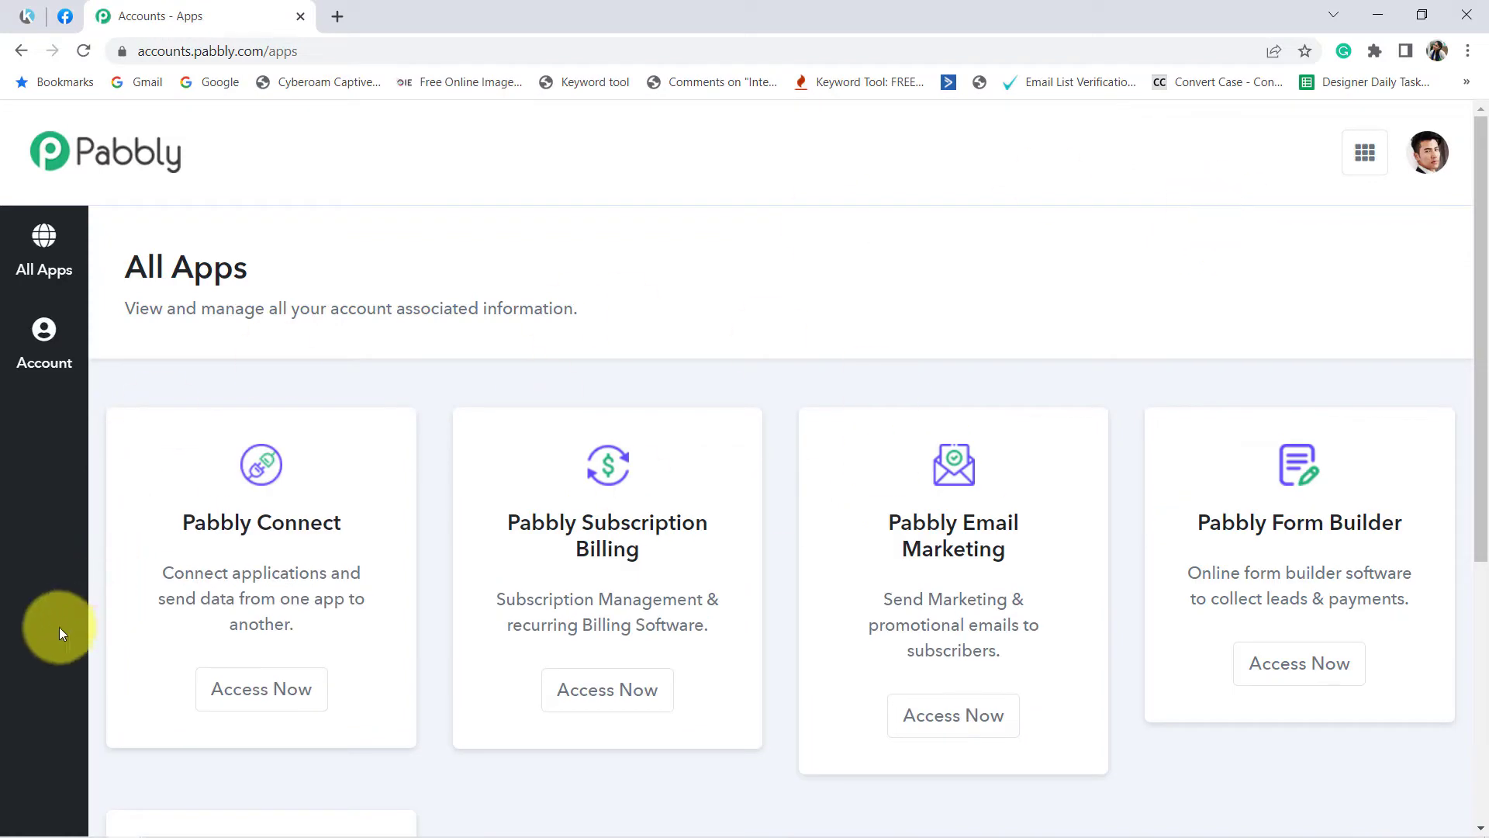
pyautogui.click(256, 690)
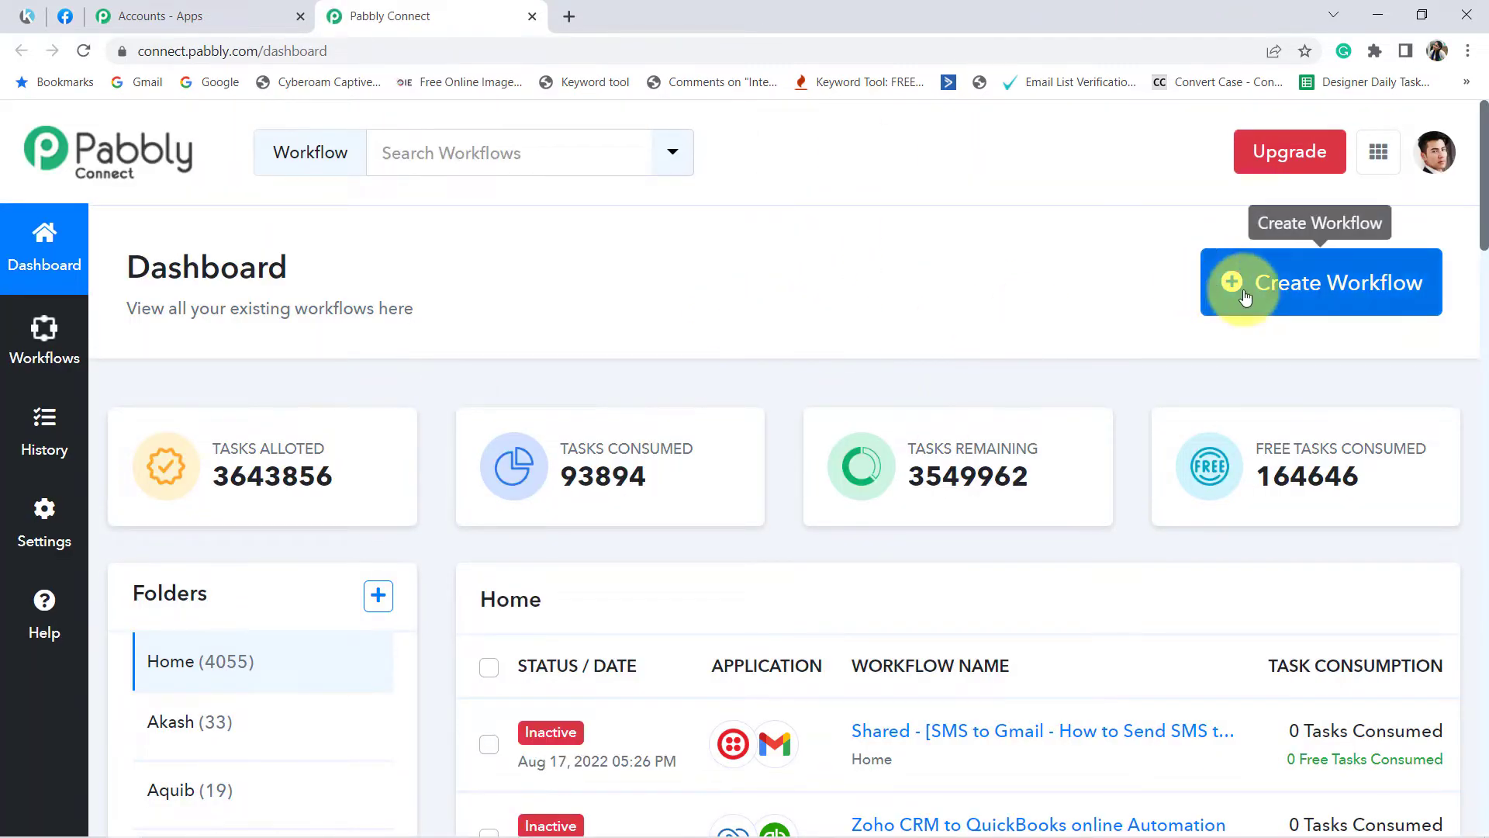
pyautogui.click(1277, 286)
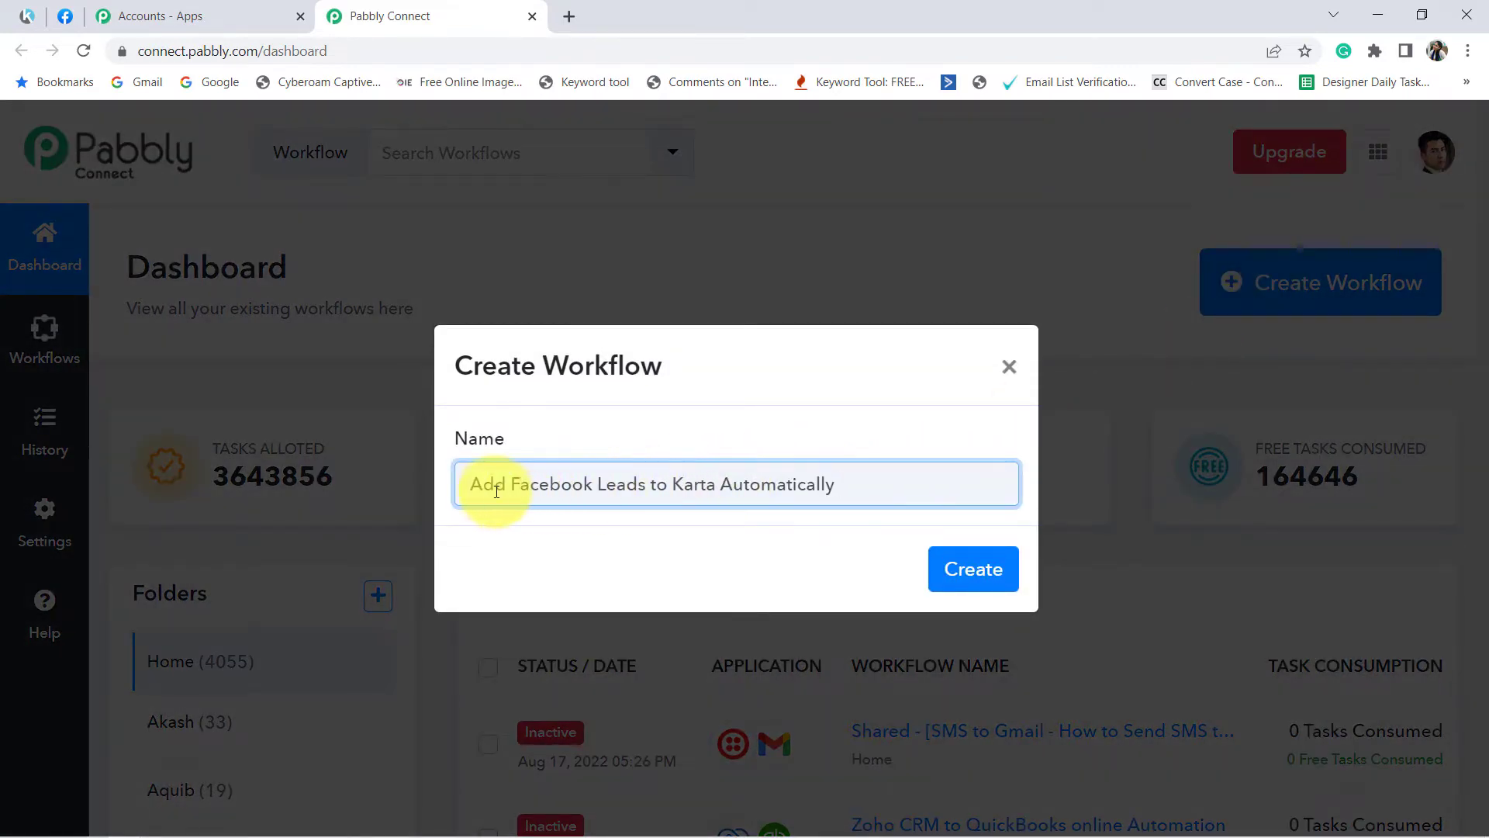
pyautogui.moveTo(493, 491); pyautogui.dragTo(838, 494)
pyautogui.click(843, 494)
pyautogui.click(970, 568)
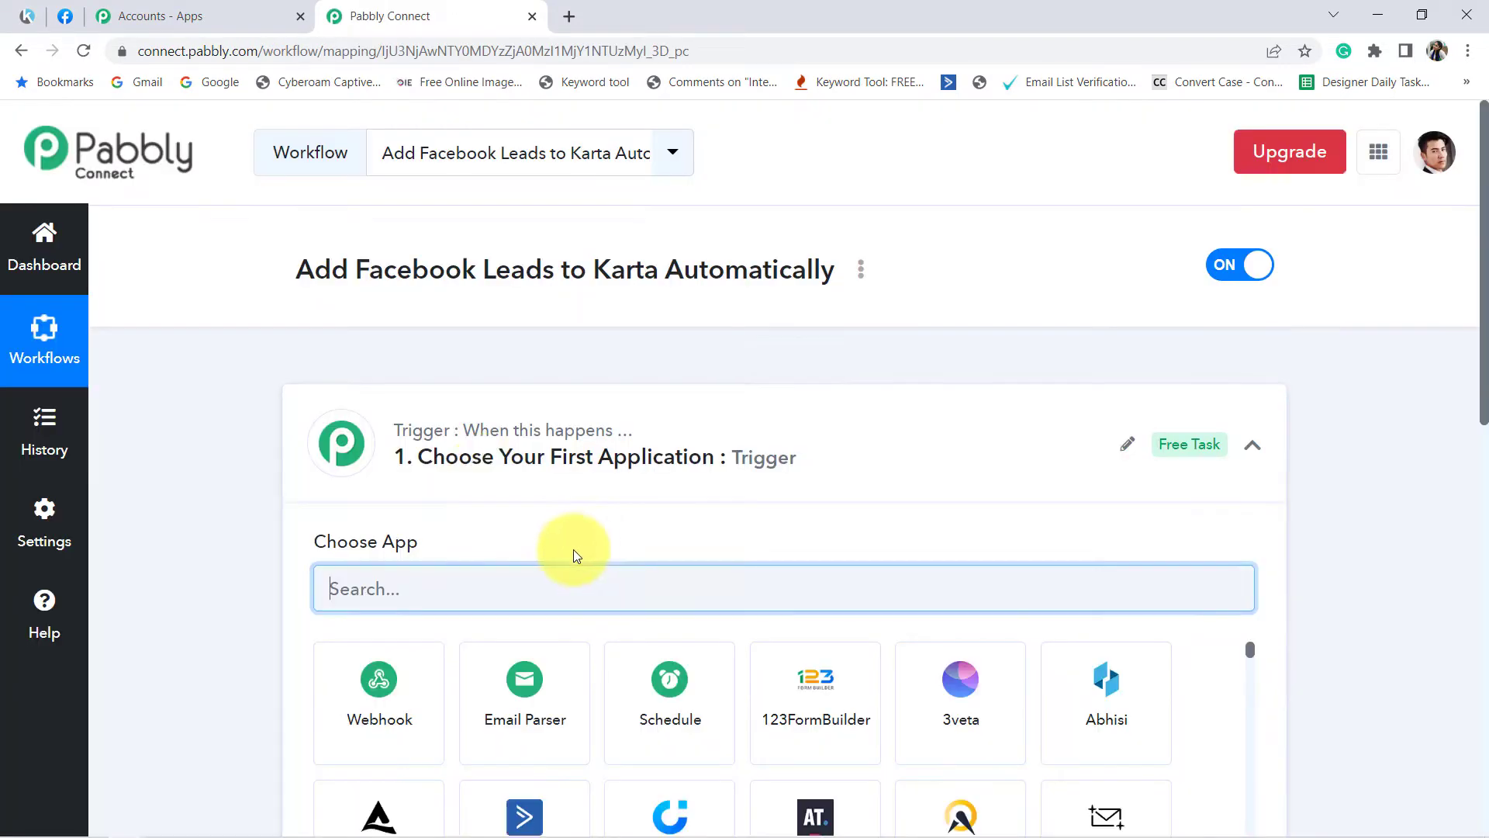
pyautogui.click(400, 423)
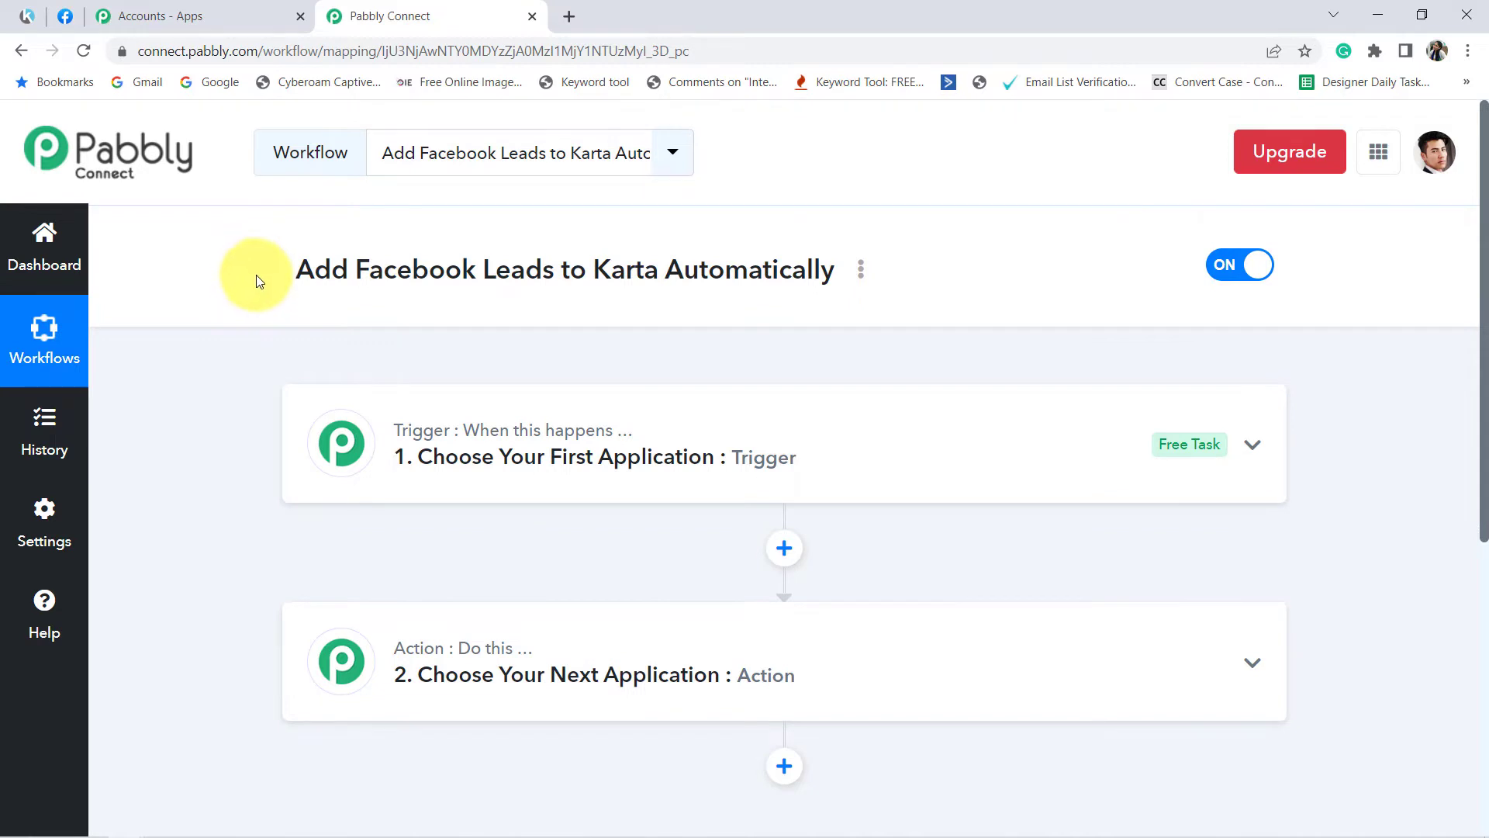
pyautogui.moveTo(258, 282); pyautogui.dragTo(967, 284)
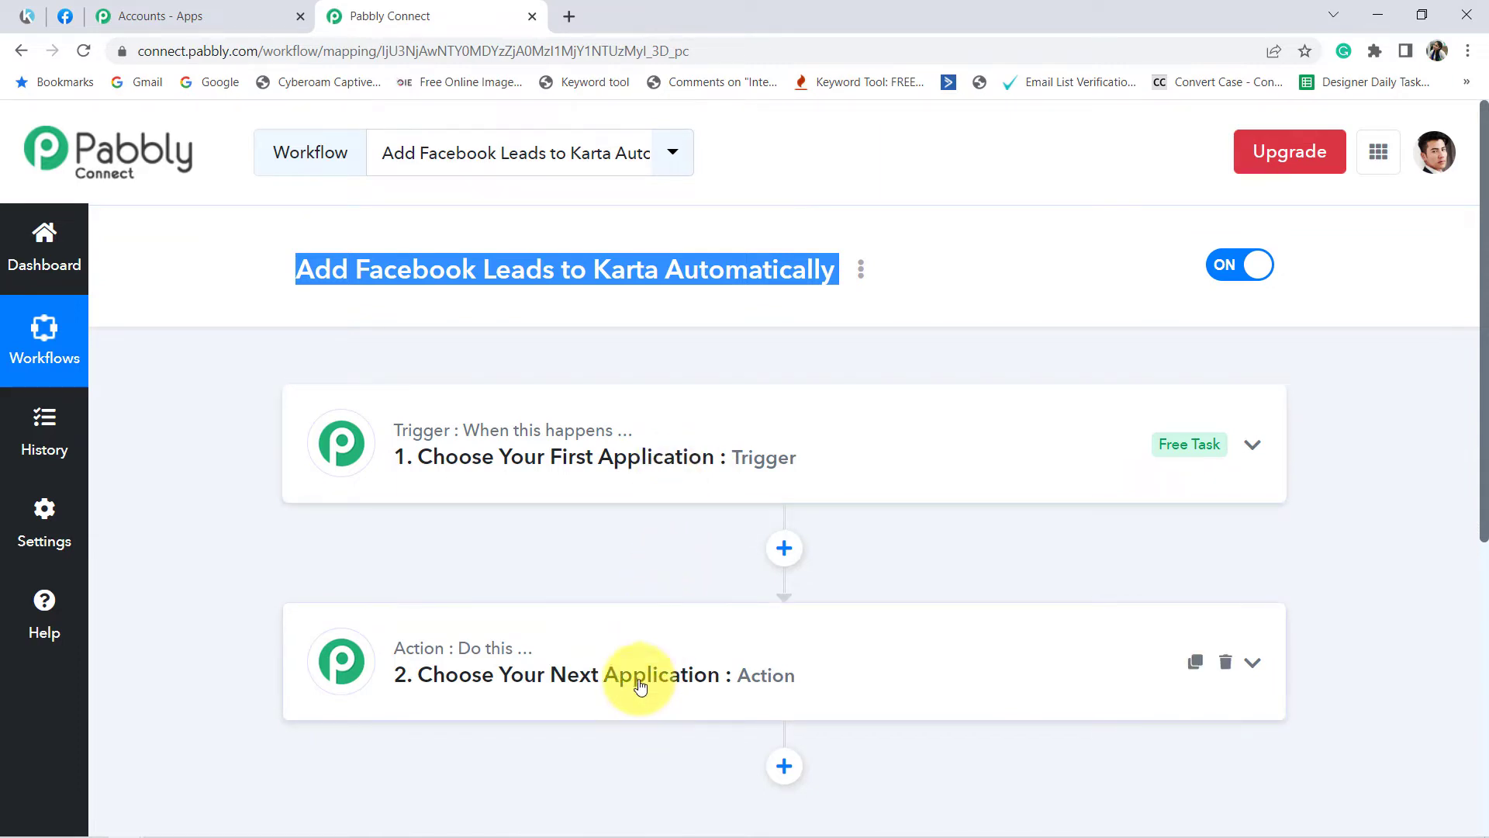
# Set the workflow's trigger app to Facebook Lead Ads with the New Lead (Instant) event.
pyautogui.click(626, 452)
pyautogui.scroll(-1, 513, 458)
pyautogui.click(500, 492)
pyautogui.write('faceb')
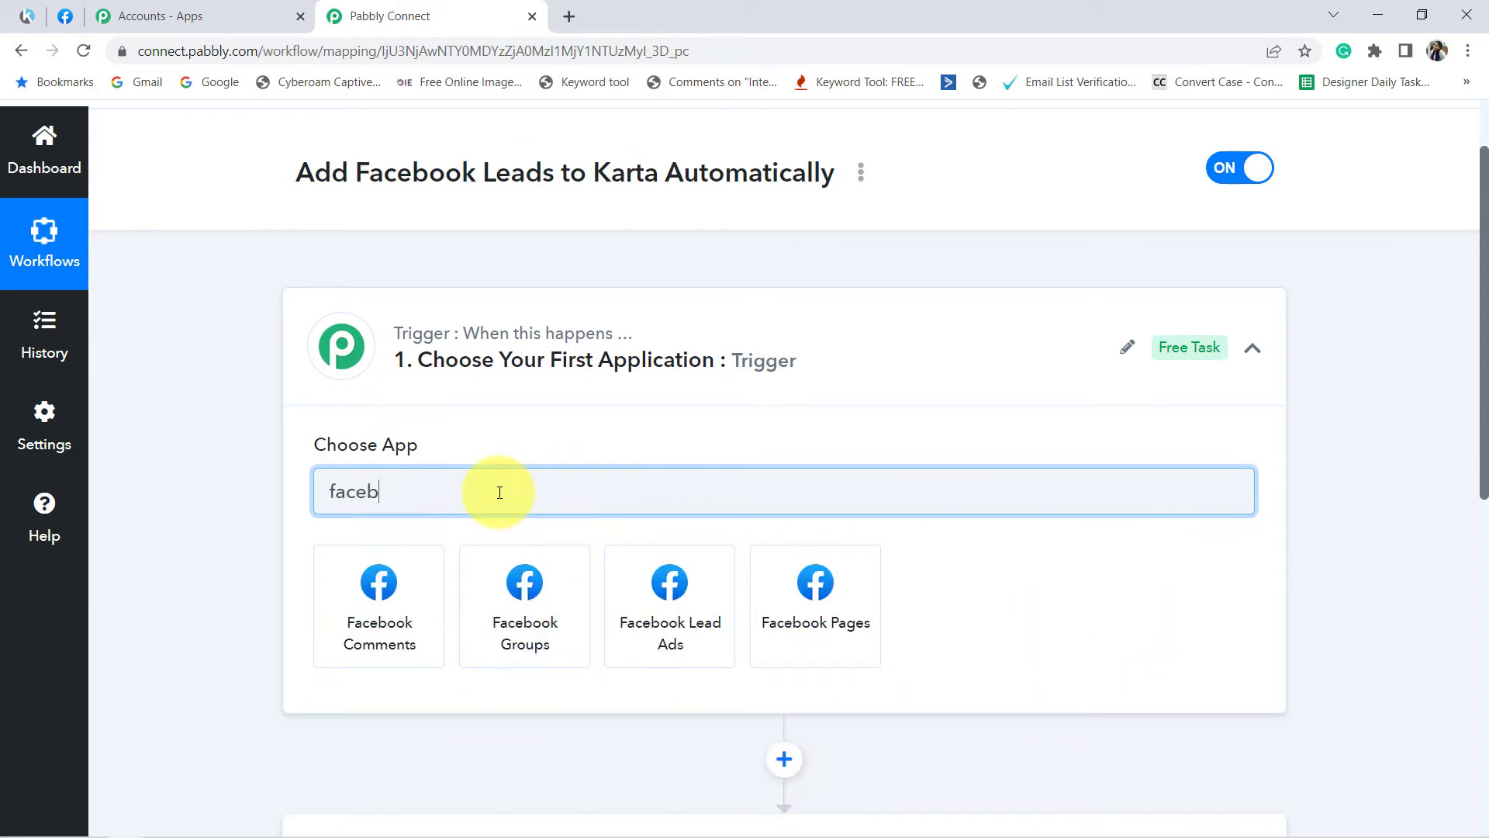
pyautogui.click(670, 617)
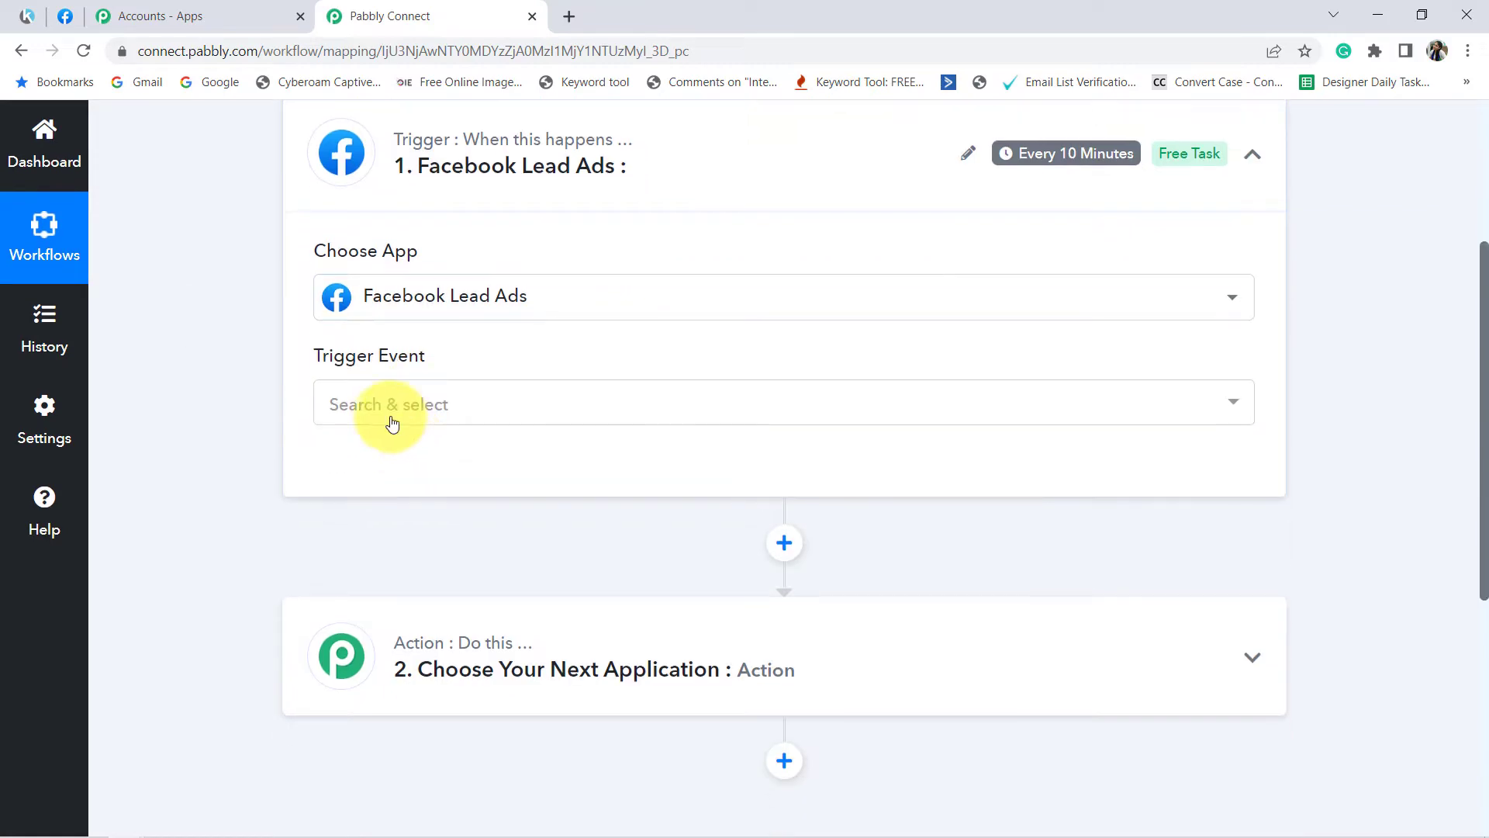
pyautogui.click(389, 419)
pyautogui.click(432, 524)
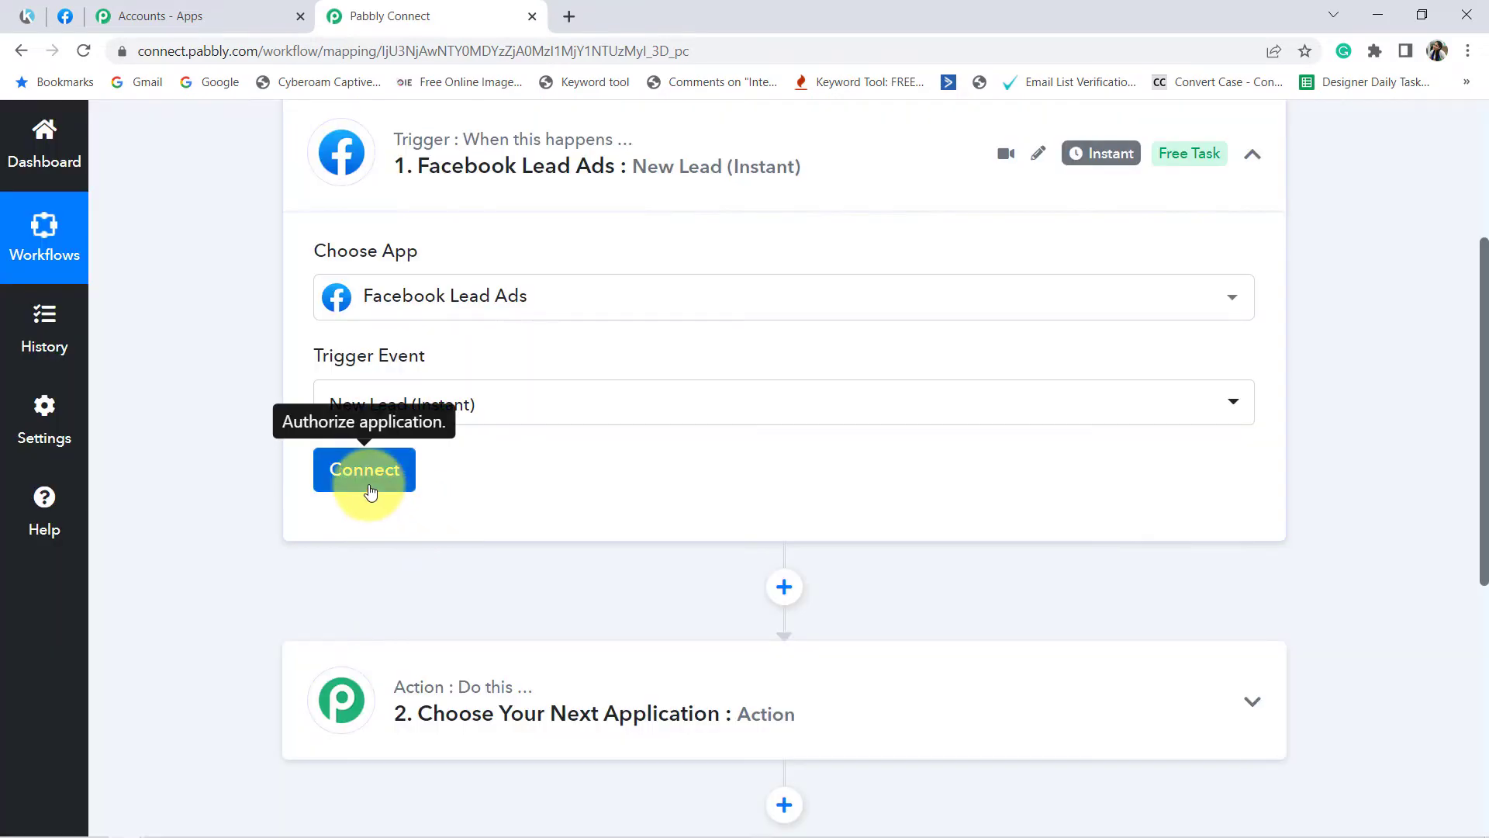
# Authorize the Facebook Lead Ads trigger through a new connection.
pyautogui.click(371, 483)
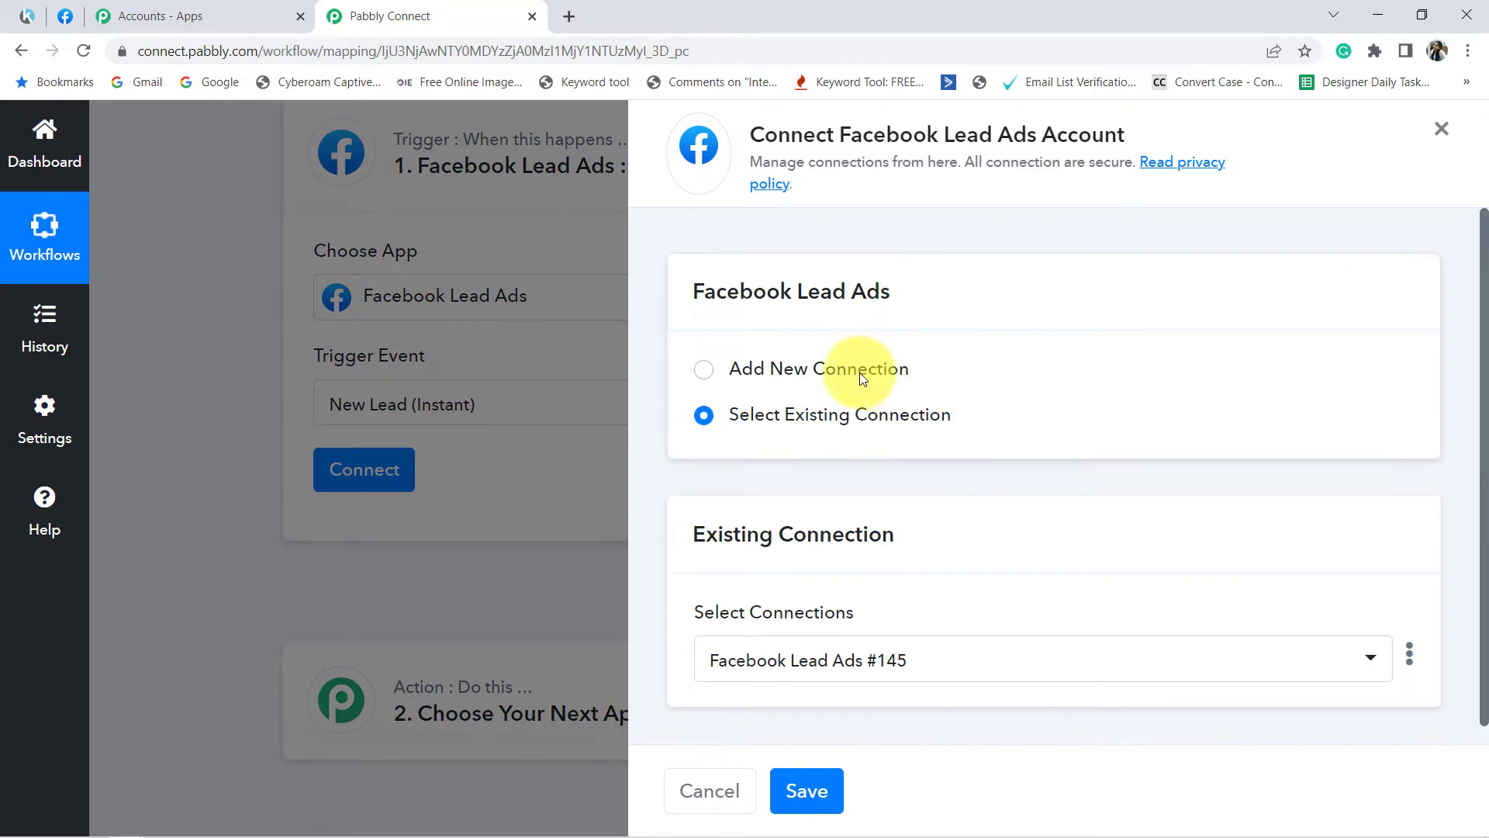
pyautogui.click(844, 370)
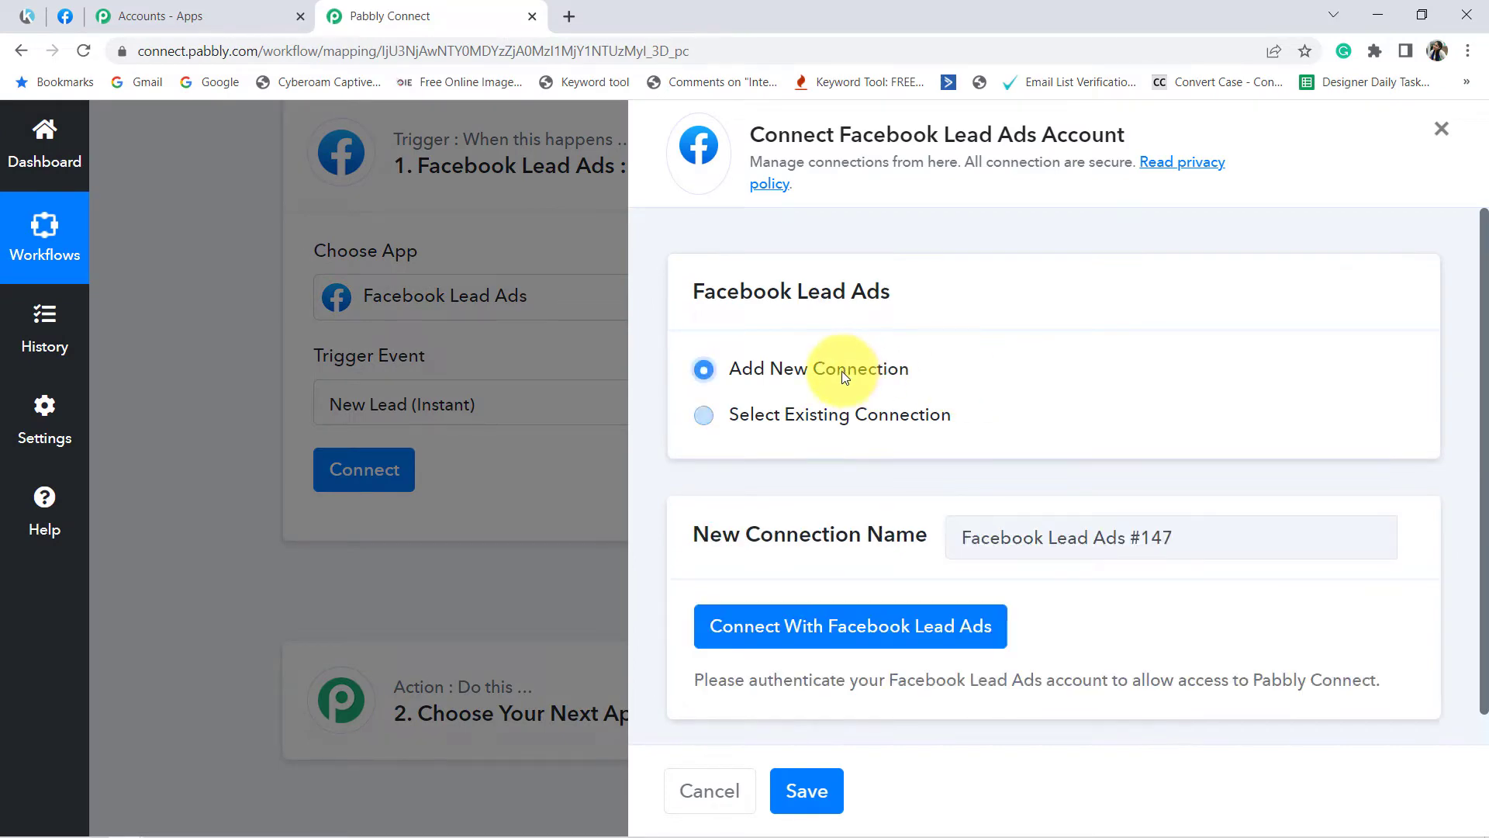
pyautogui.click(799, 629)
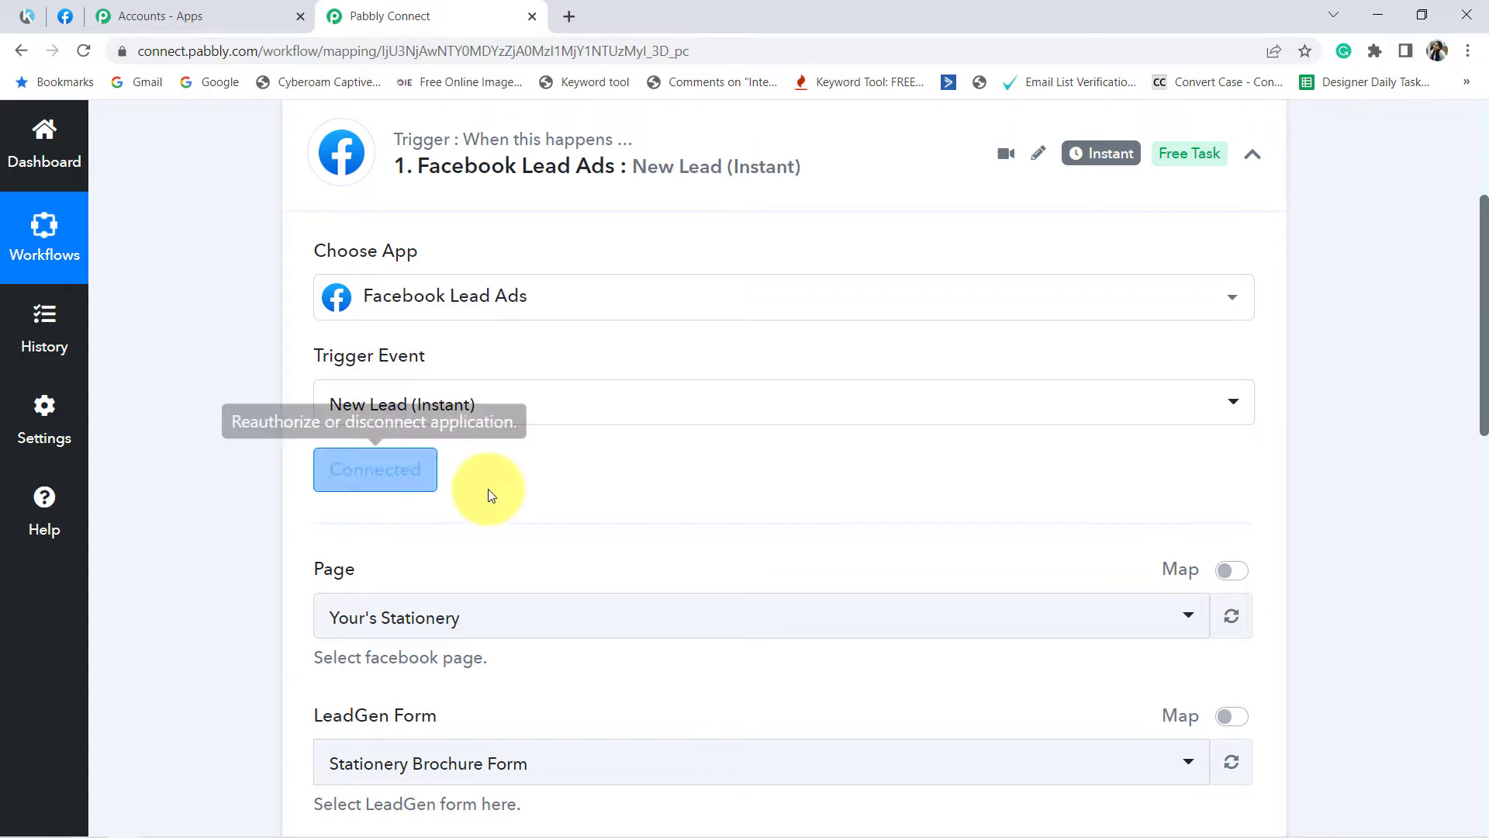
# Compare the trigger's list of selectable pages with the pages managed in the Facebook account.
pyautogui.scroll(-3, 491, 490)
pyautogui.click(403, 429)
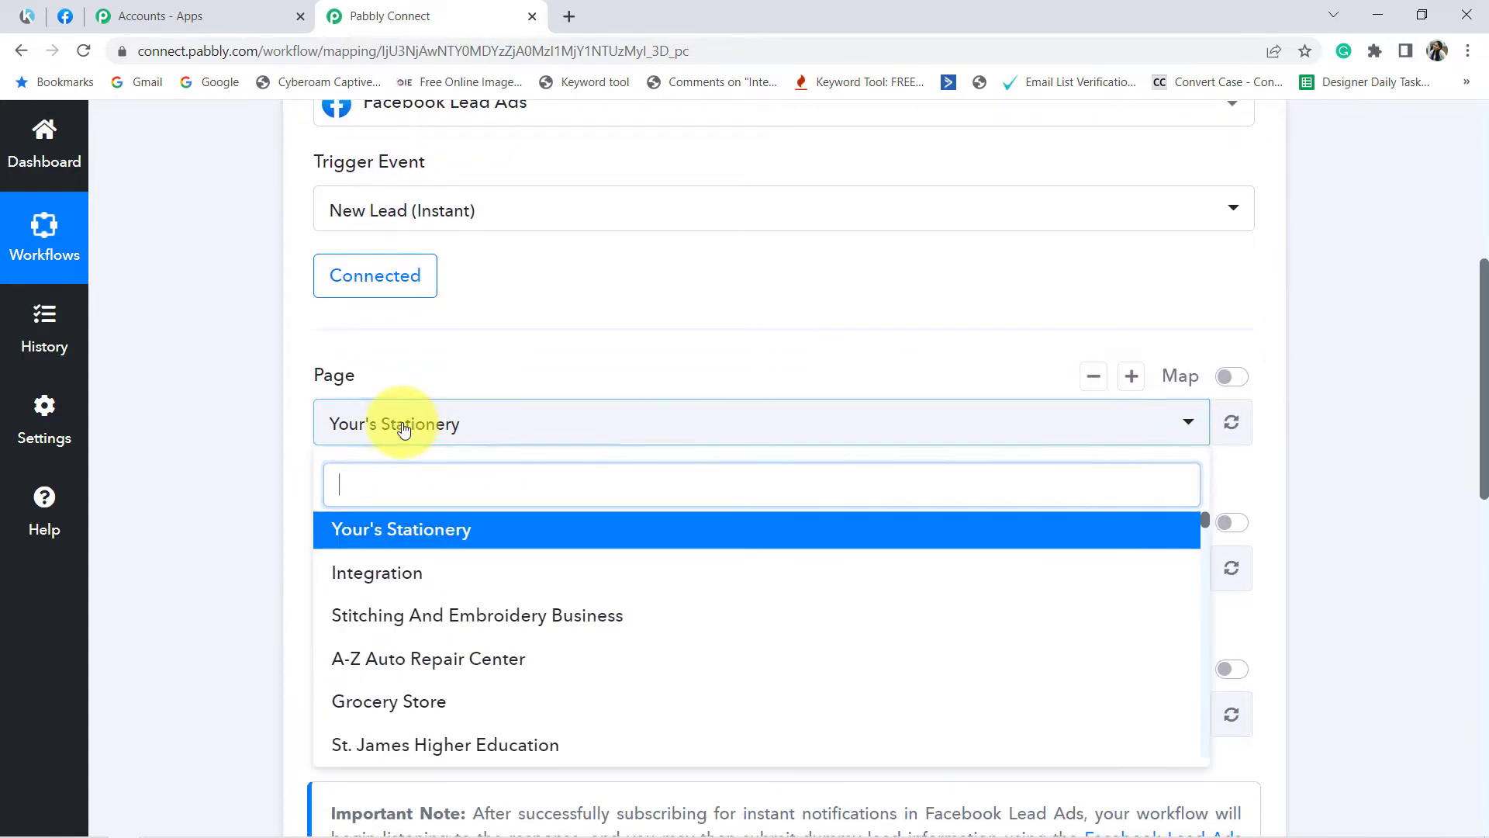
pyautogui.click(77, 19)
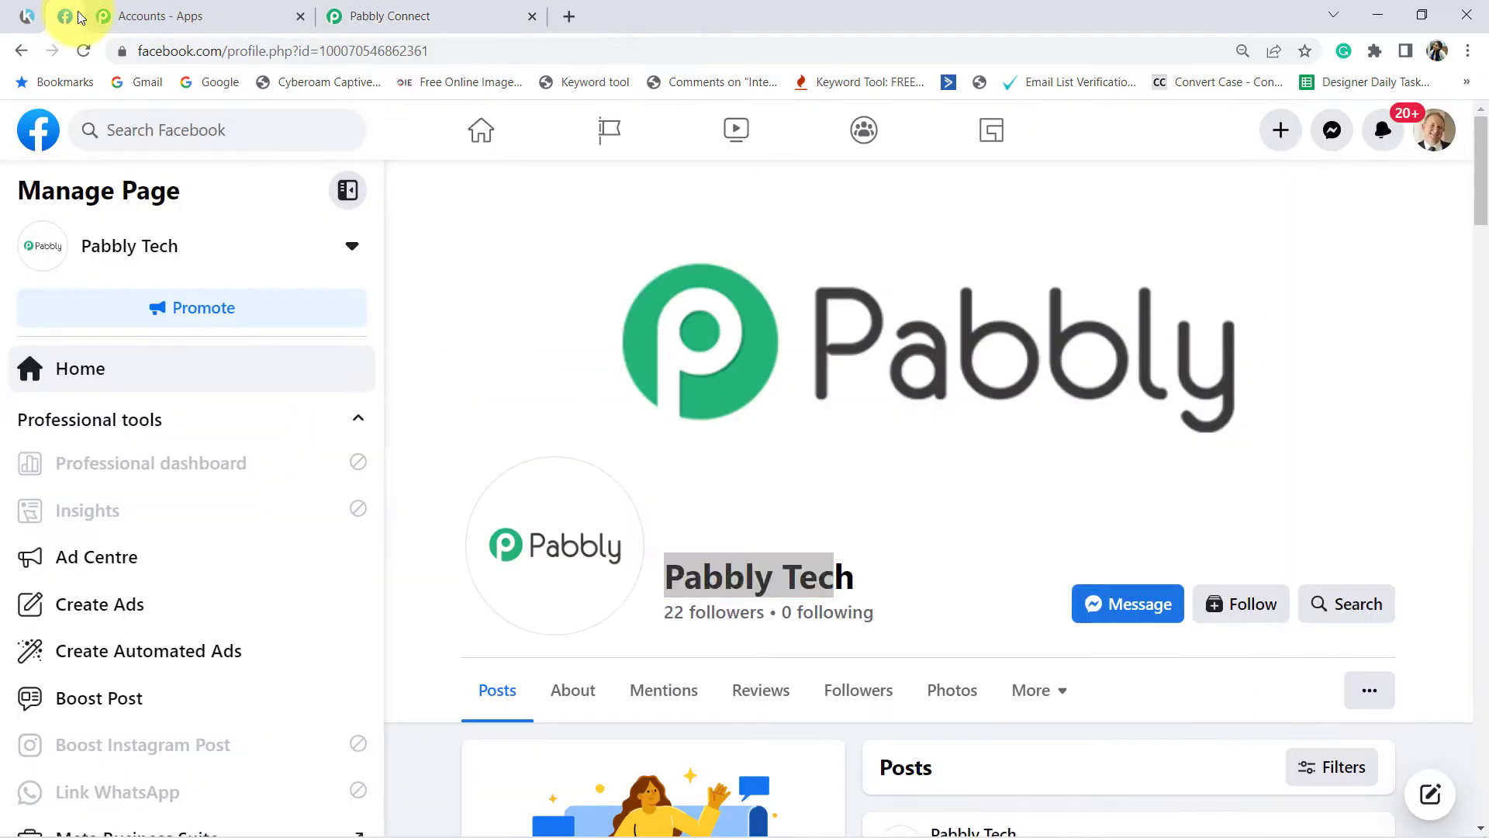
pyautogui.rightClick(605, 132)
pyautogui.click(629, 152)
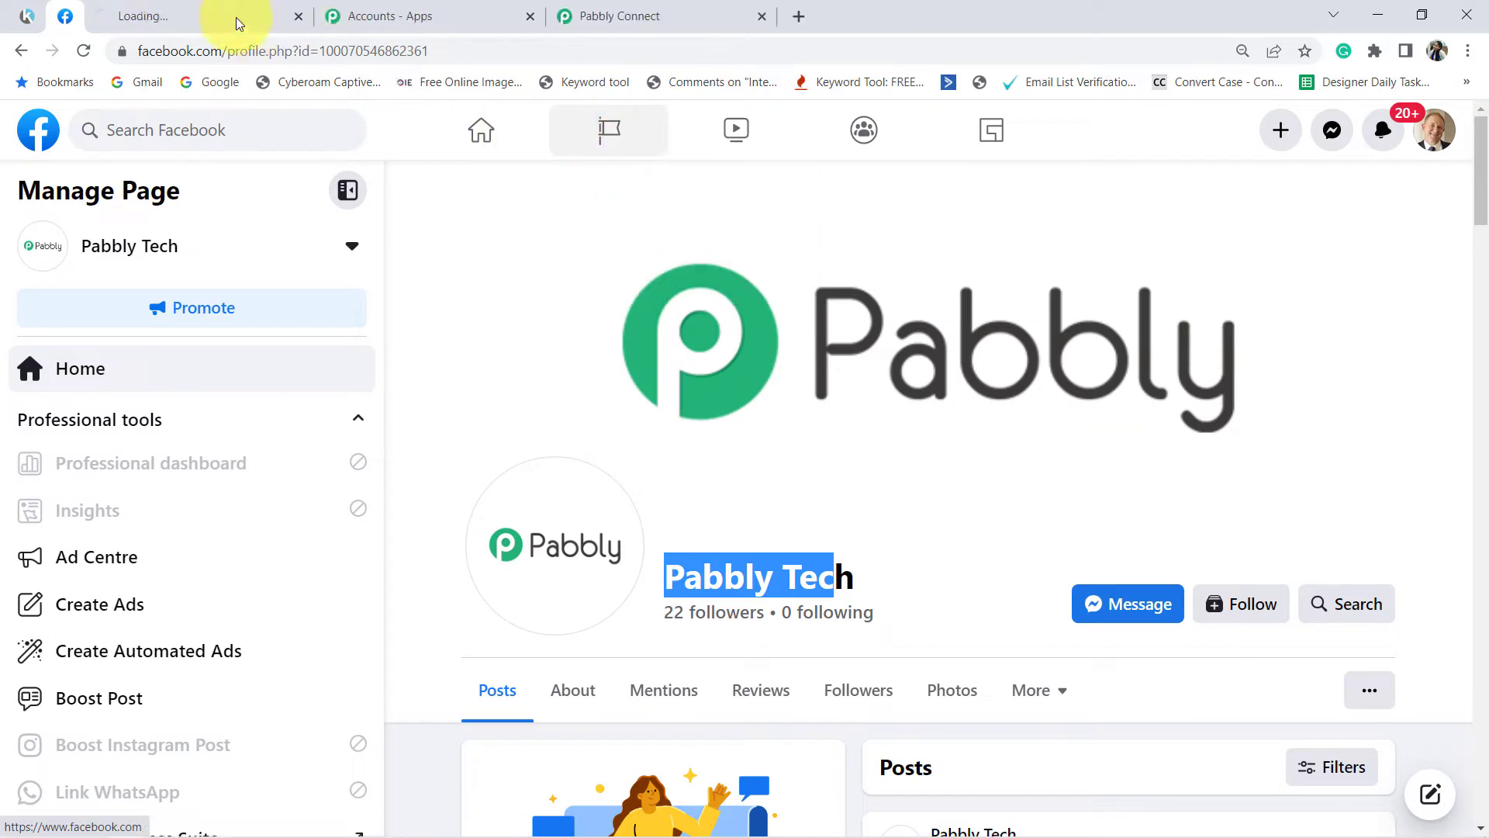
pyautogui.moveTo(642, 15); pyautogui.dragTo(434, 31)
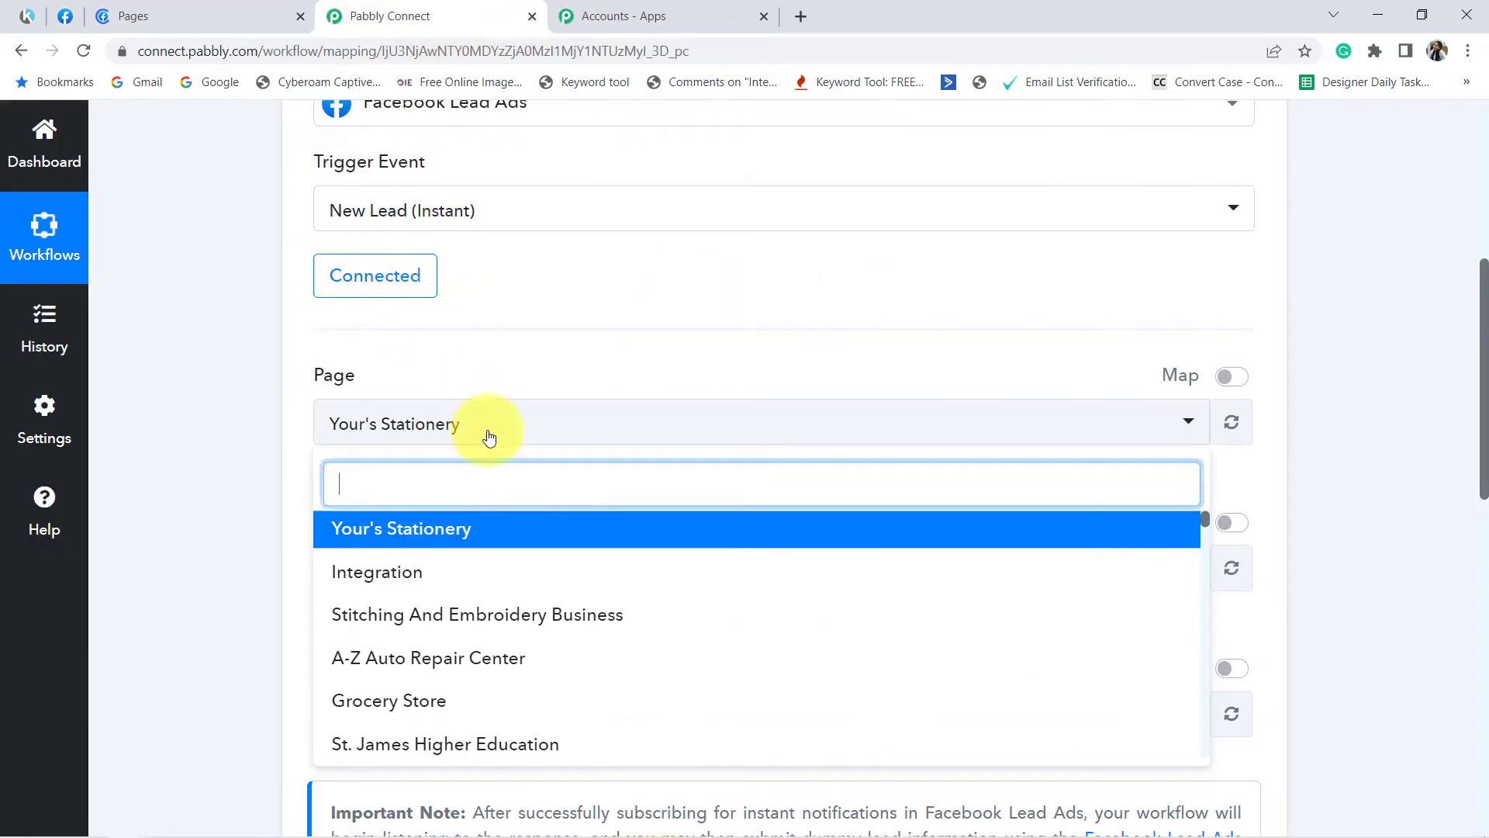
pyautogui.scroll(-3, 491, 592)
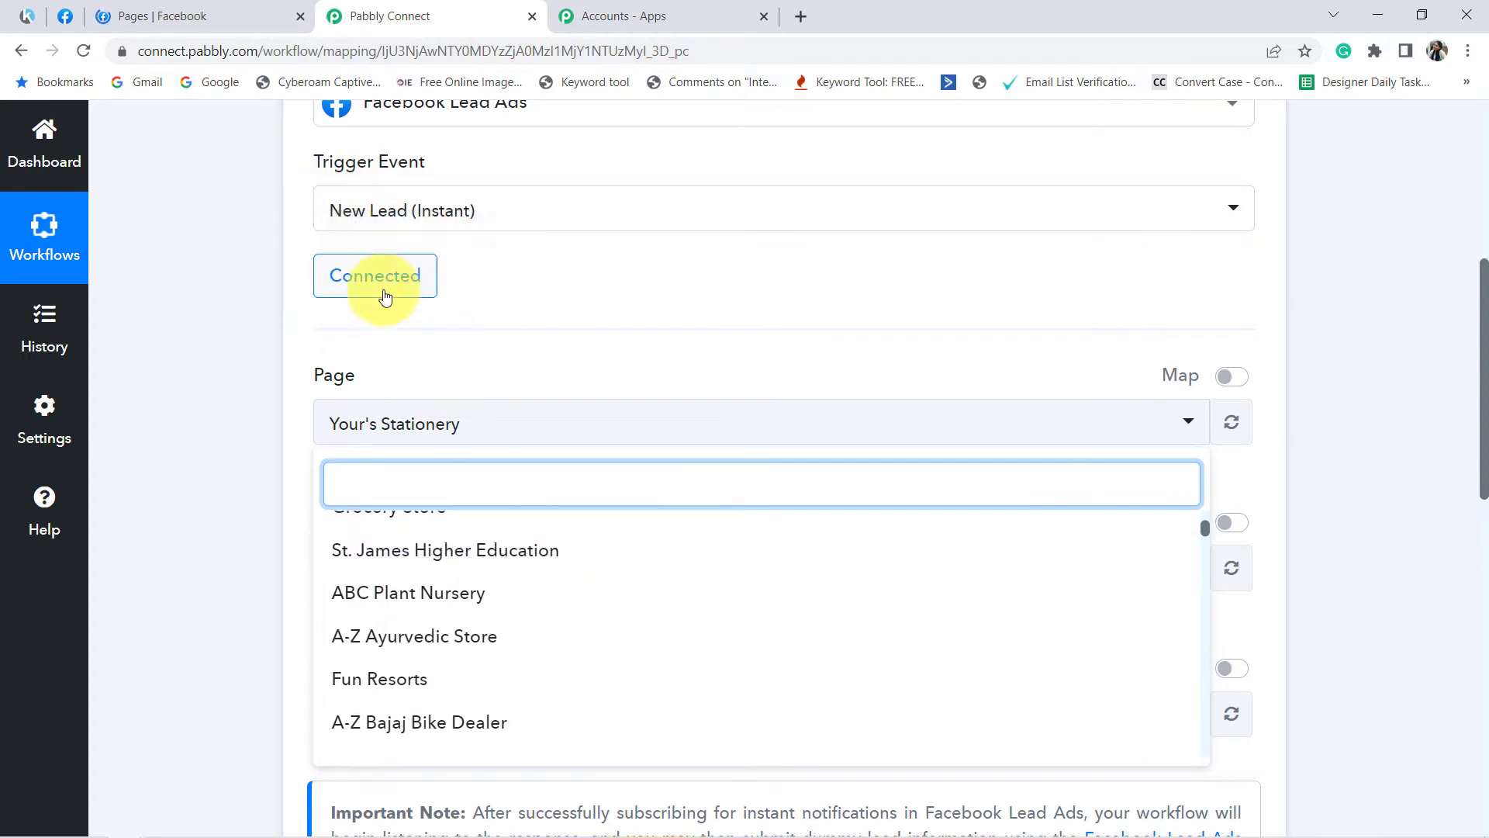
pyautogui.click(233, 16)
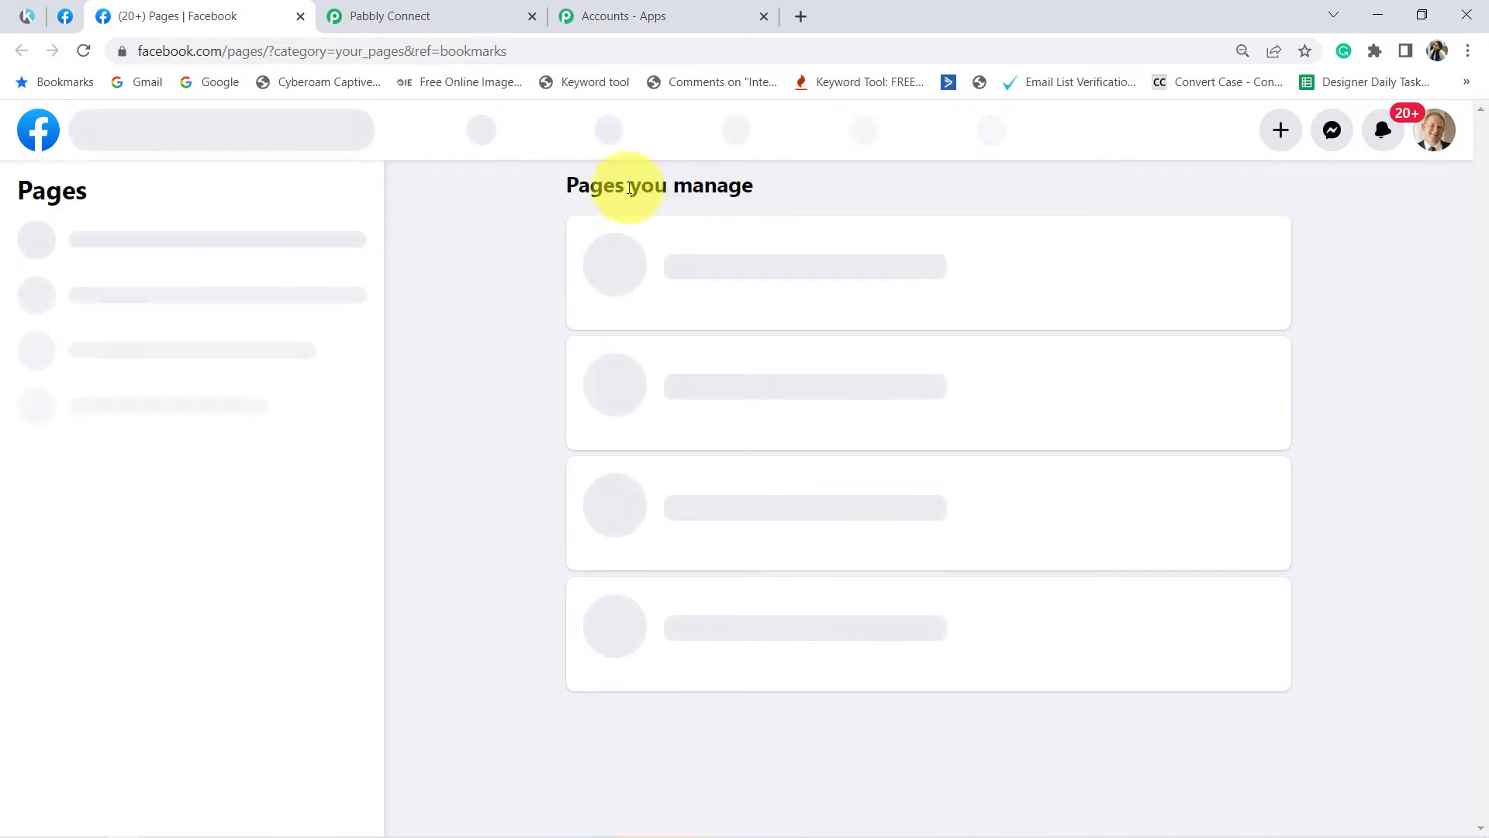
pyautogui.scroll(-5, 585, 390)
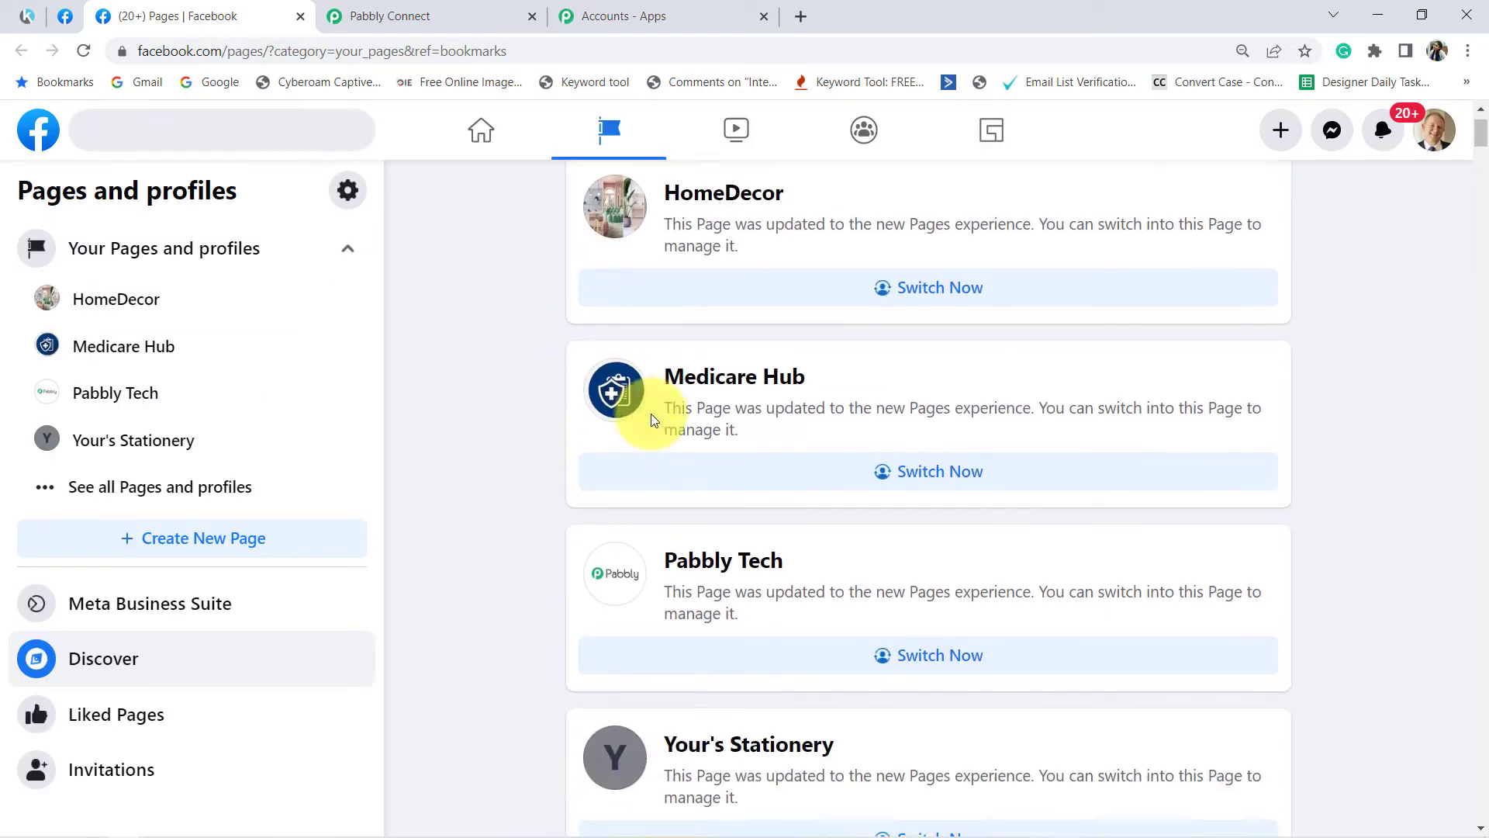
pyautogui.scroll(-7, 699, 411)
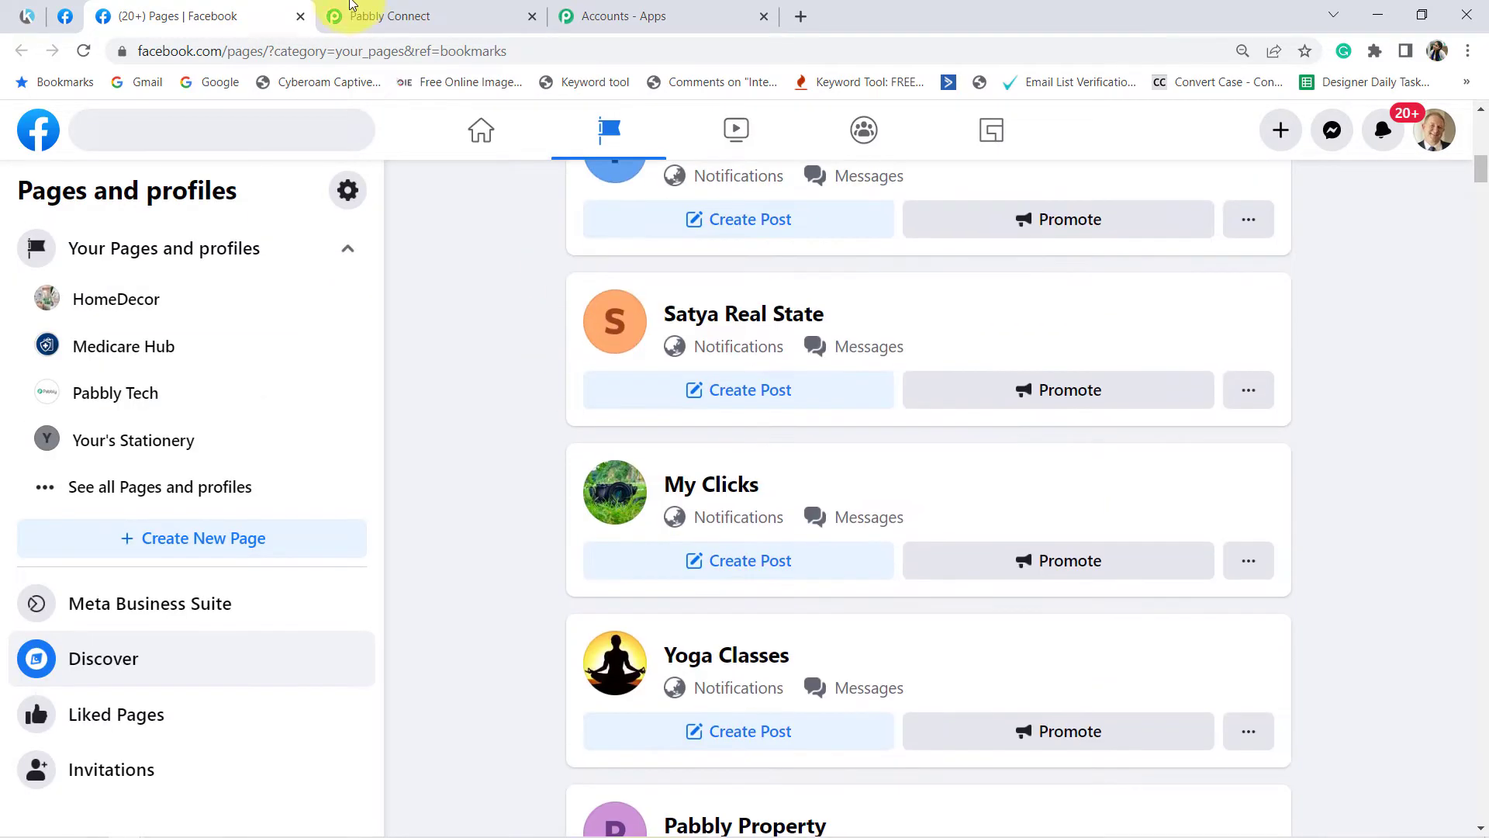
pyautogui.click(388, 17)
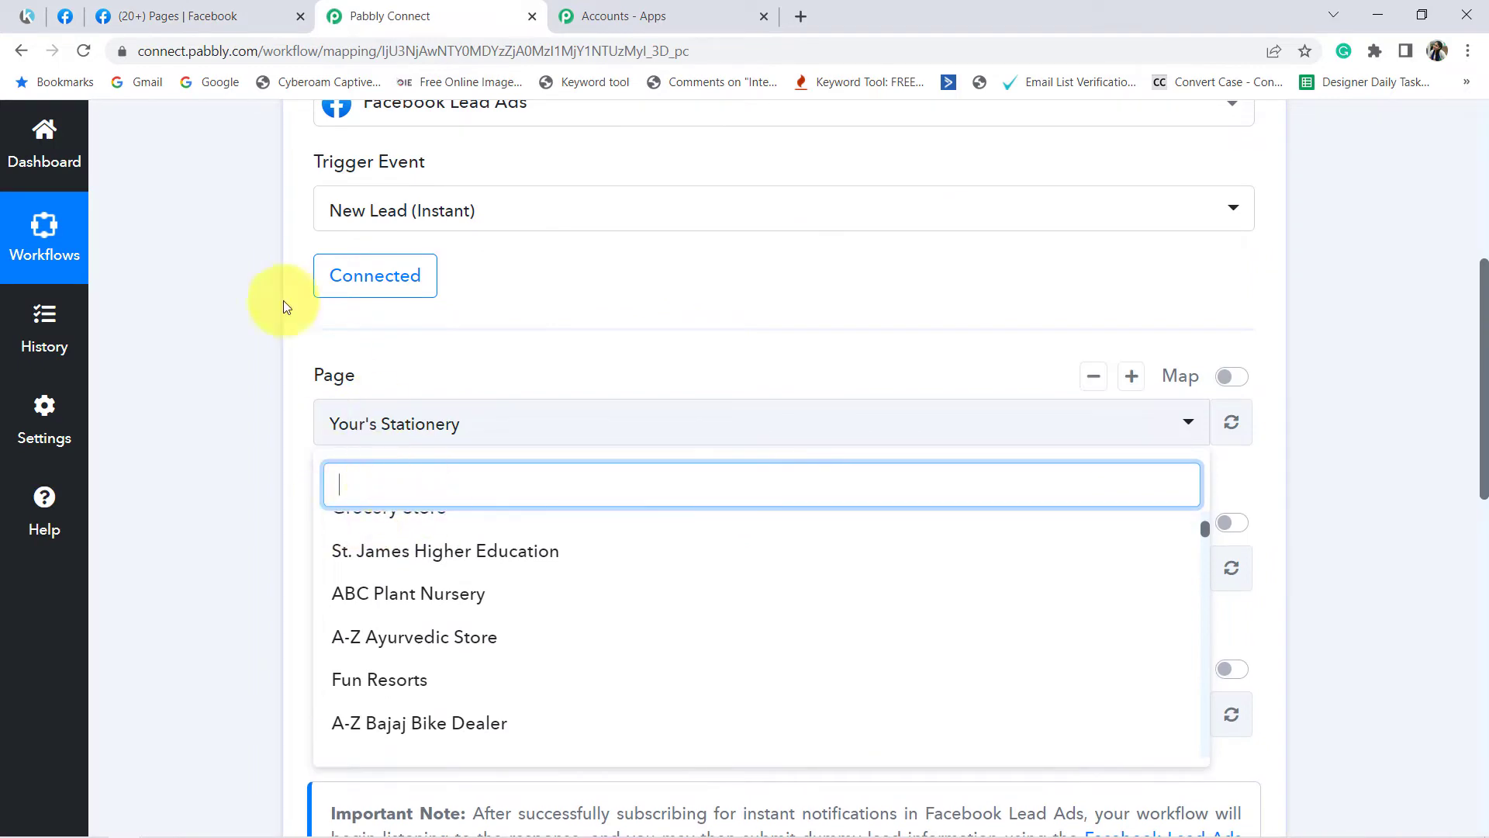
# Close the Facebook list of managed pages and look over the Pabbly Tech page on Facebook.
pyautogui.click(304, 25)
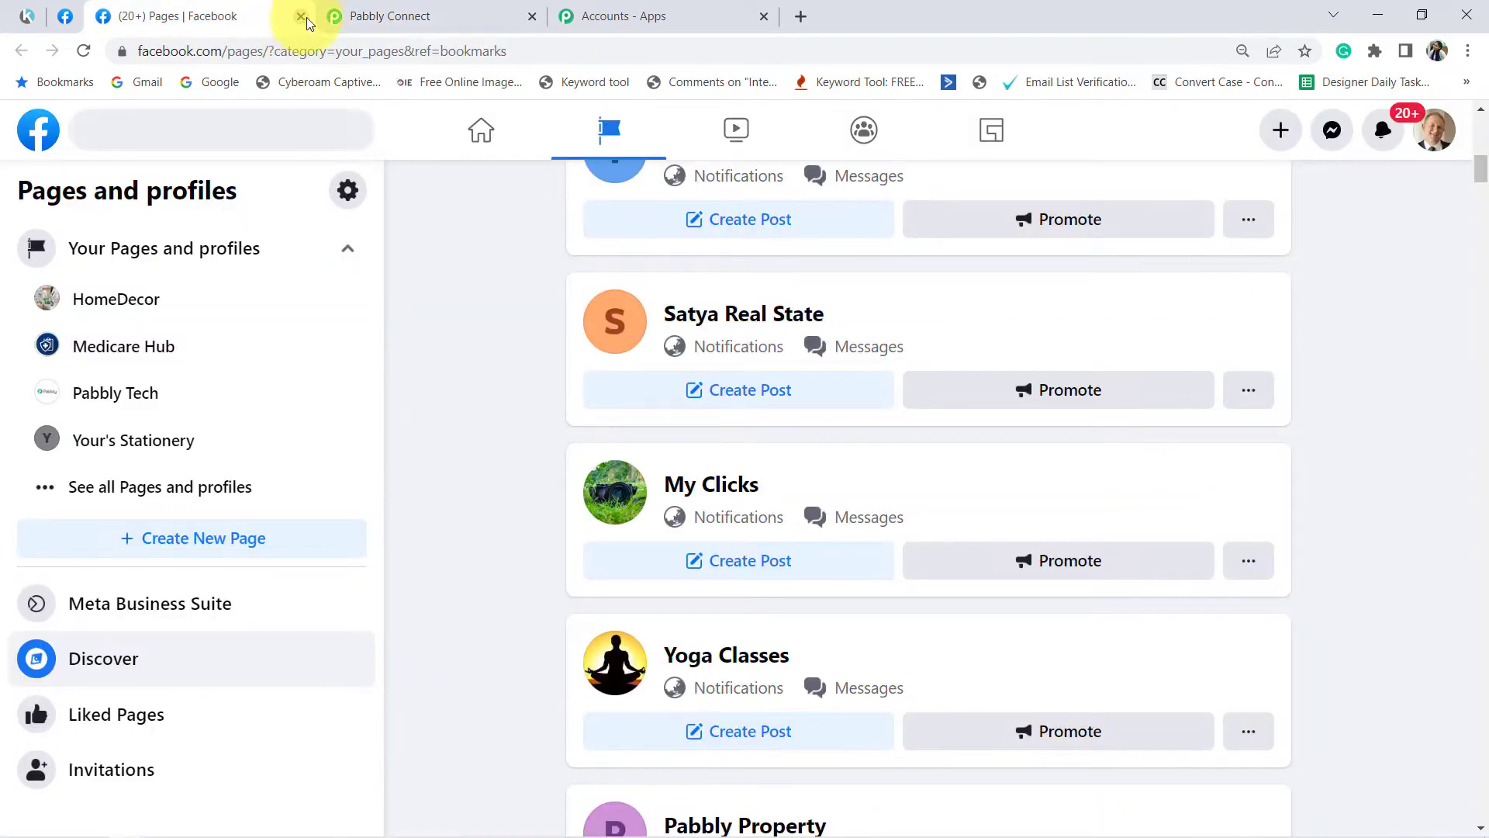
pyautogui.hotkey('ctrl', 'w')
pyautogui.click(65, 16)
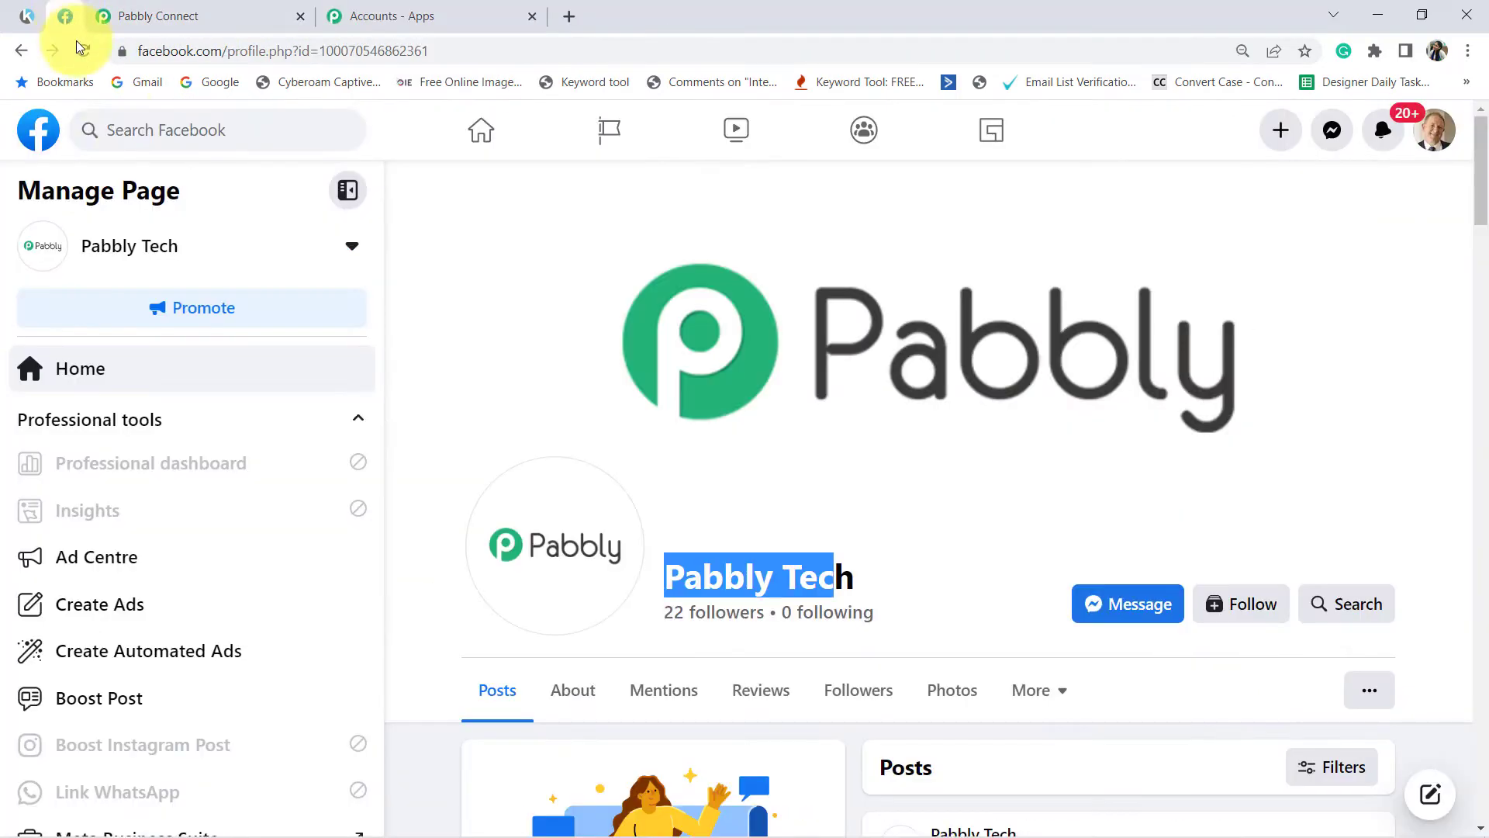
pyautogui.scroll(-2, 692, 548)
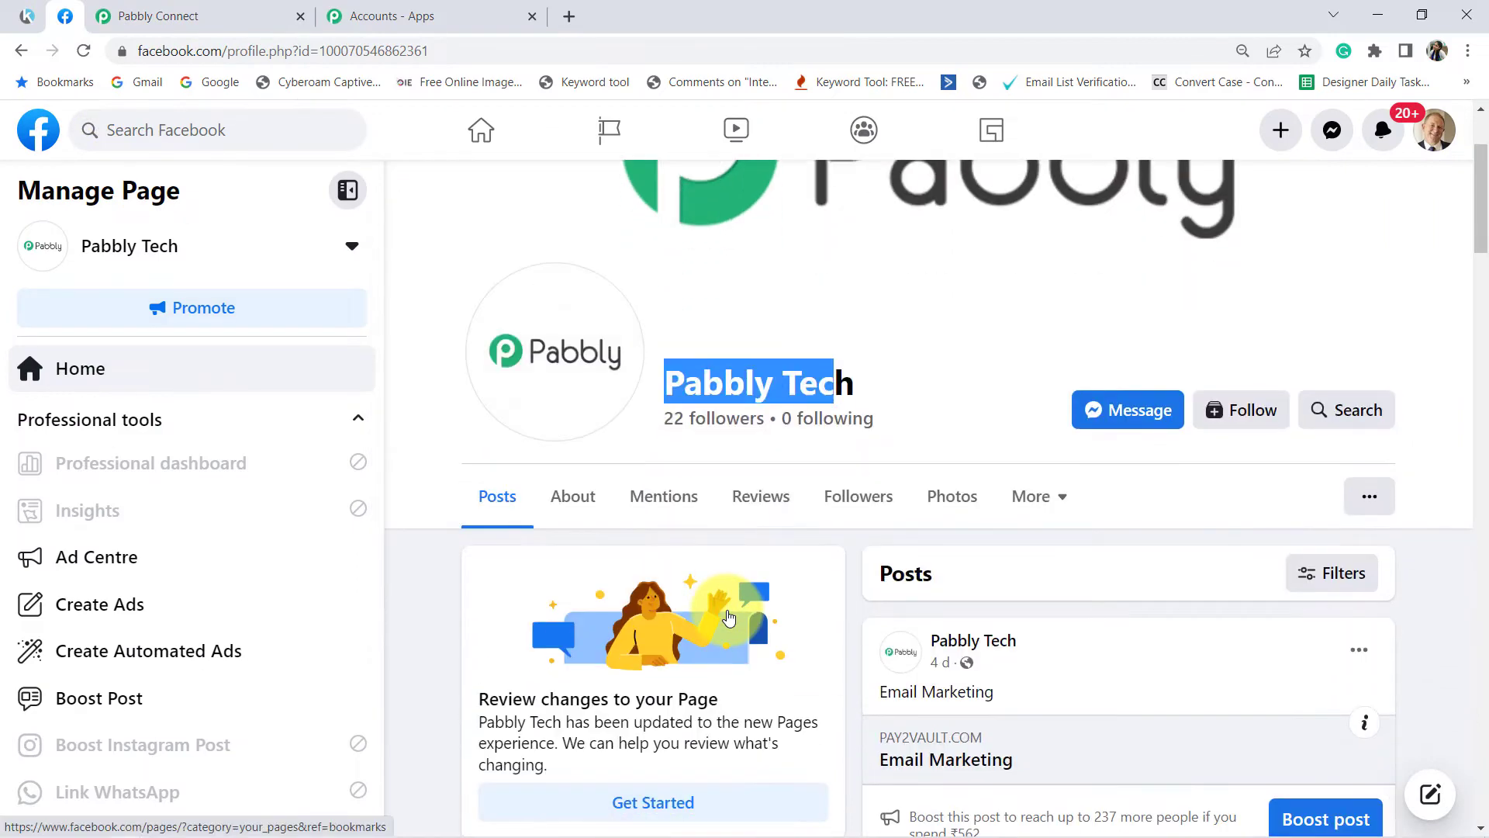
pyautogui.click(1466, 52)
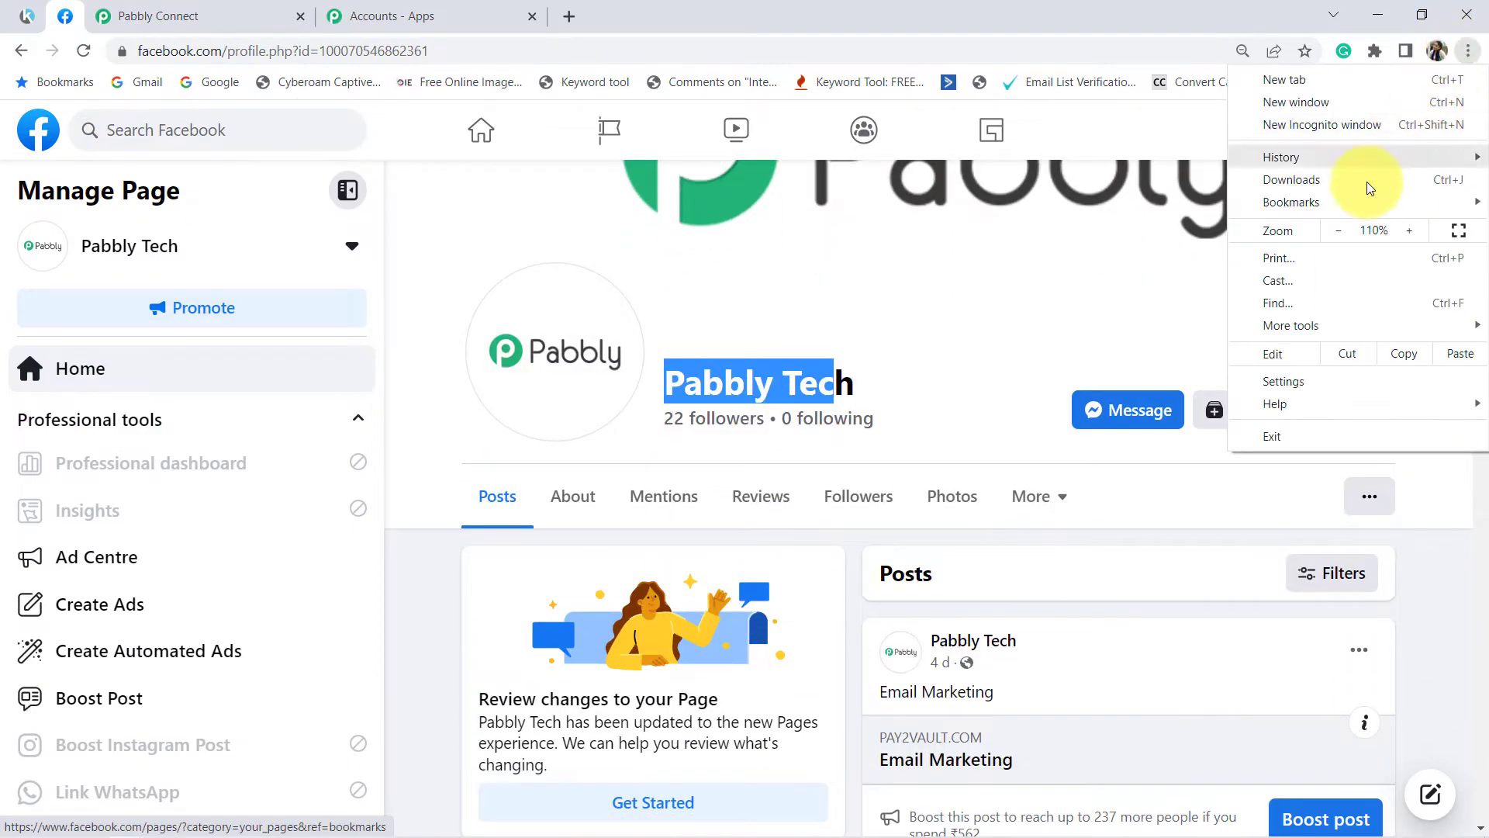
pyautogui.click(243, 9)
# Switch back to Pabbly Connect and choose Pabbly Tech as the trigger's Facebook page.
pyautogui.click(248, 16)
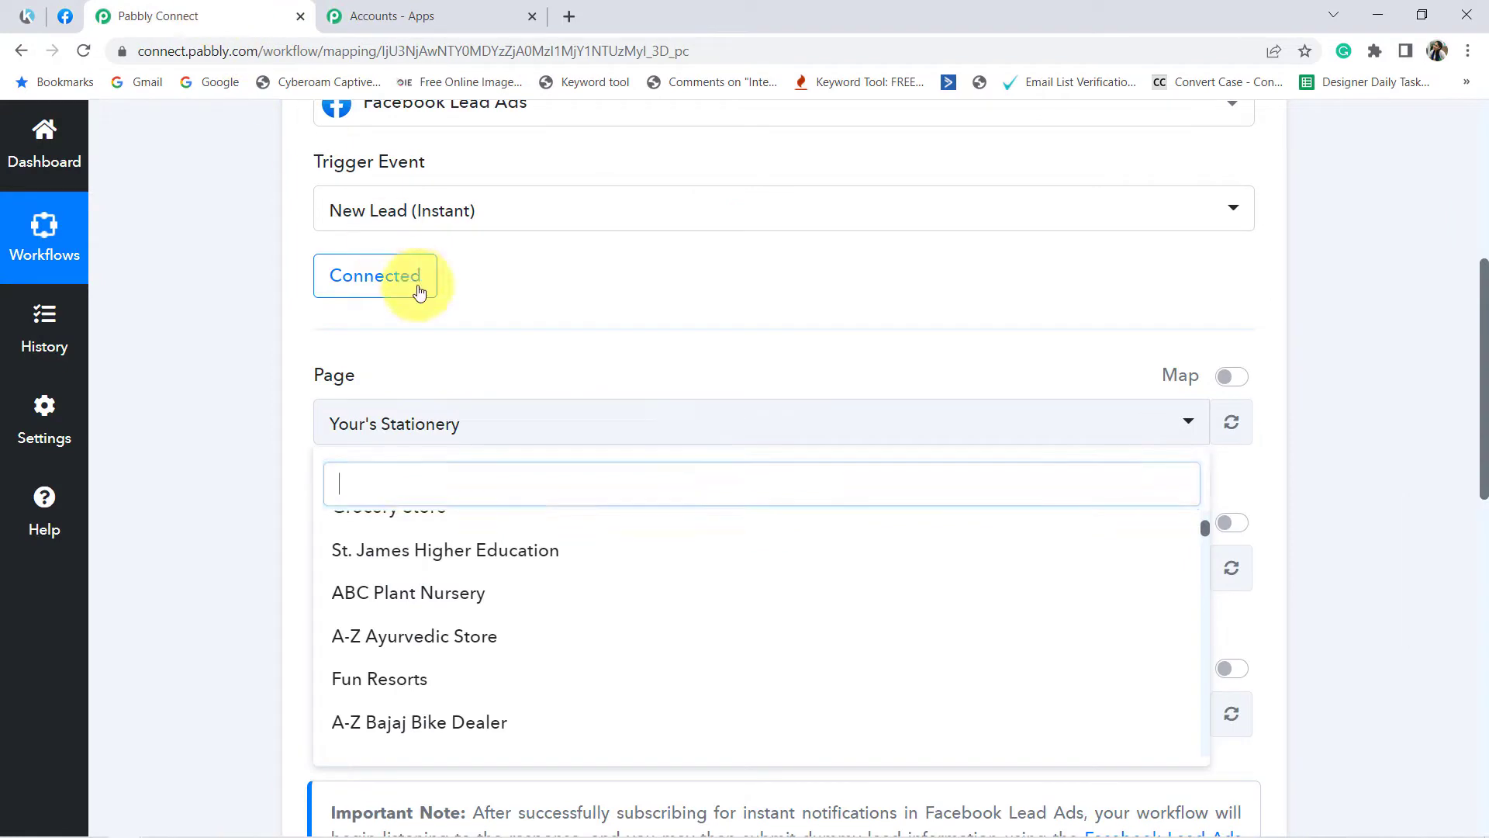
pyautogui.write('pabb')
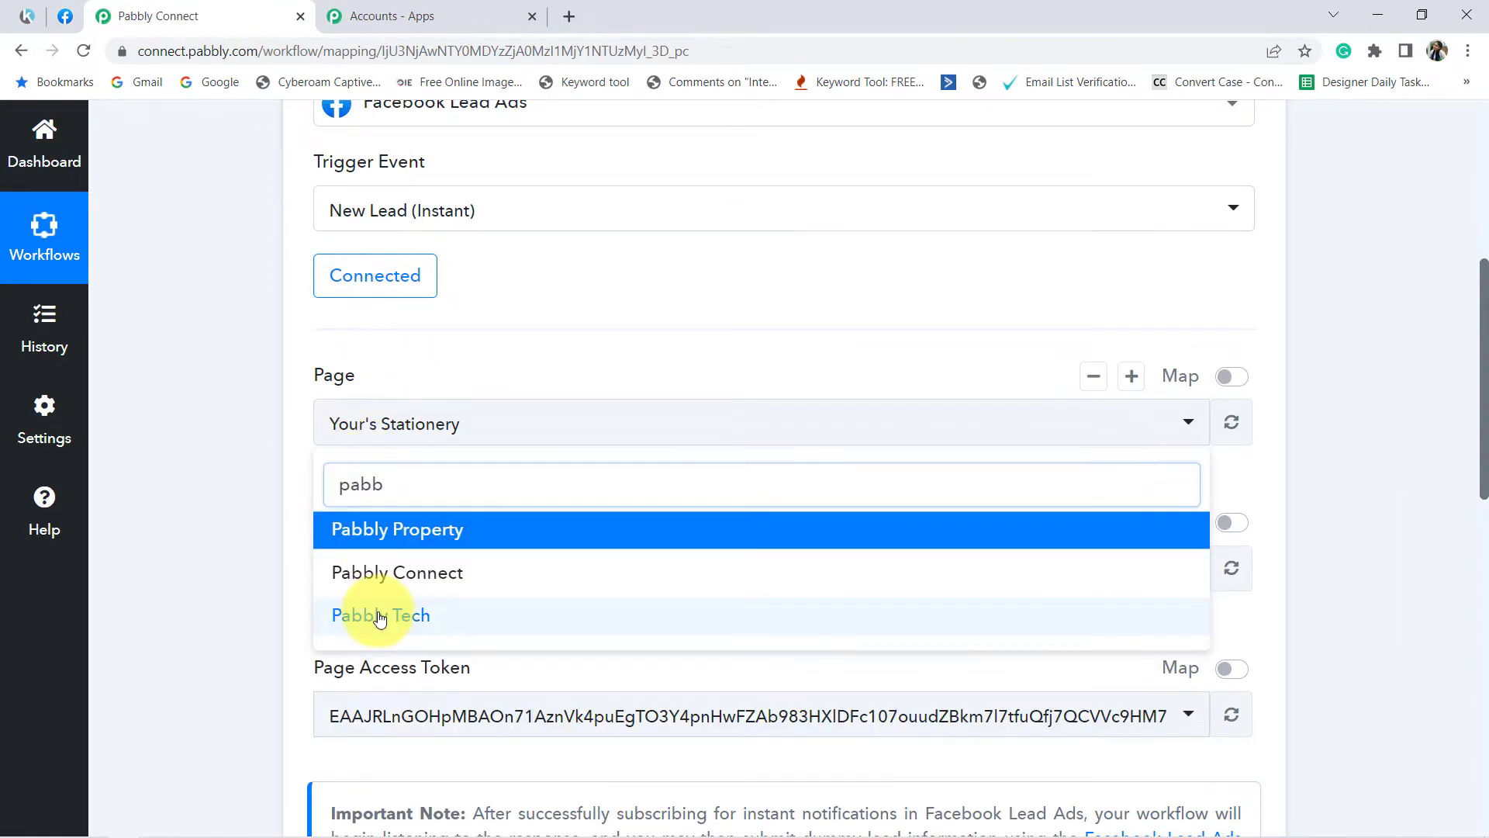
pyautogui.click(379, 615)
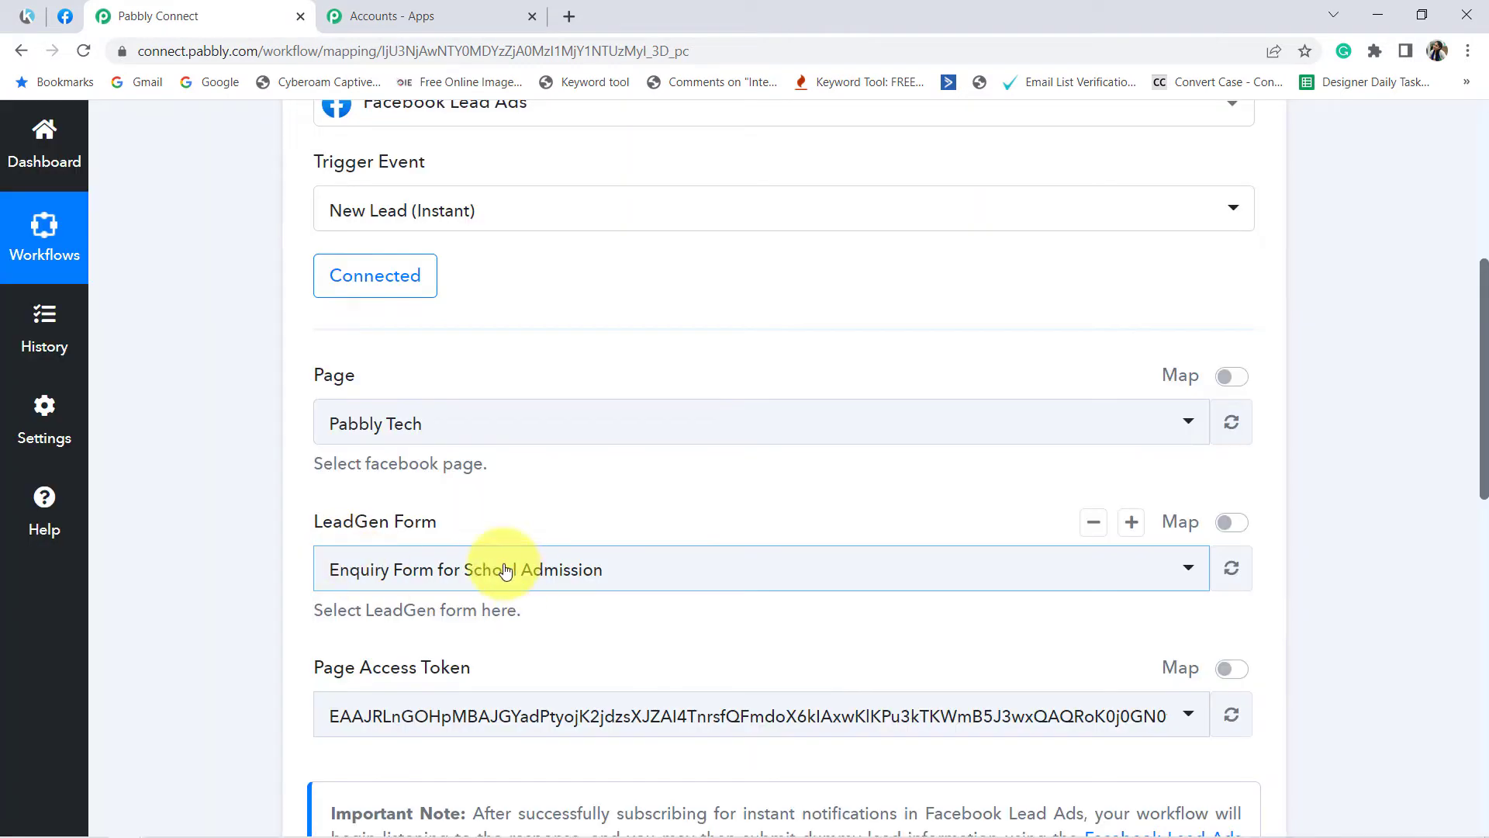
# Review the trigger's LeadGen Form and Page Access Token fields and read the Important Note about submitting a test lead.
pyautogui.scroll(-1, 519, 506)
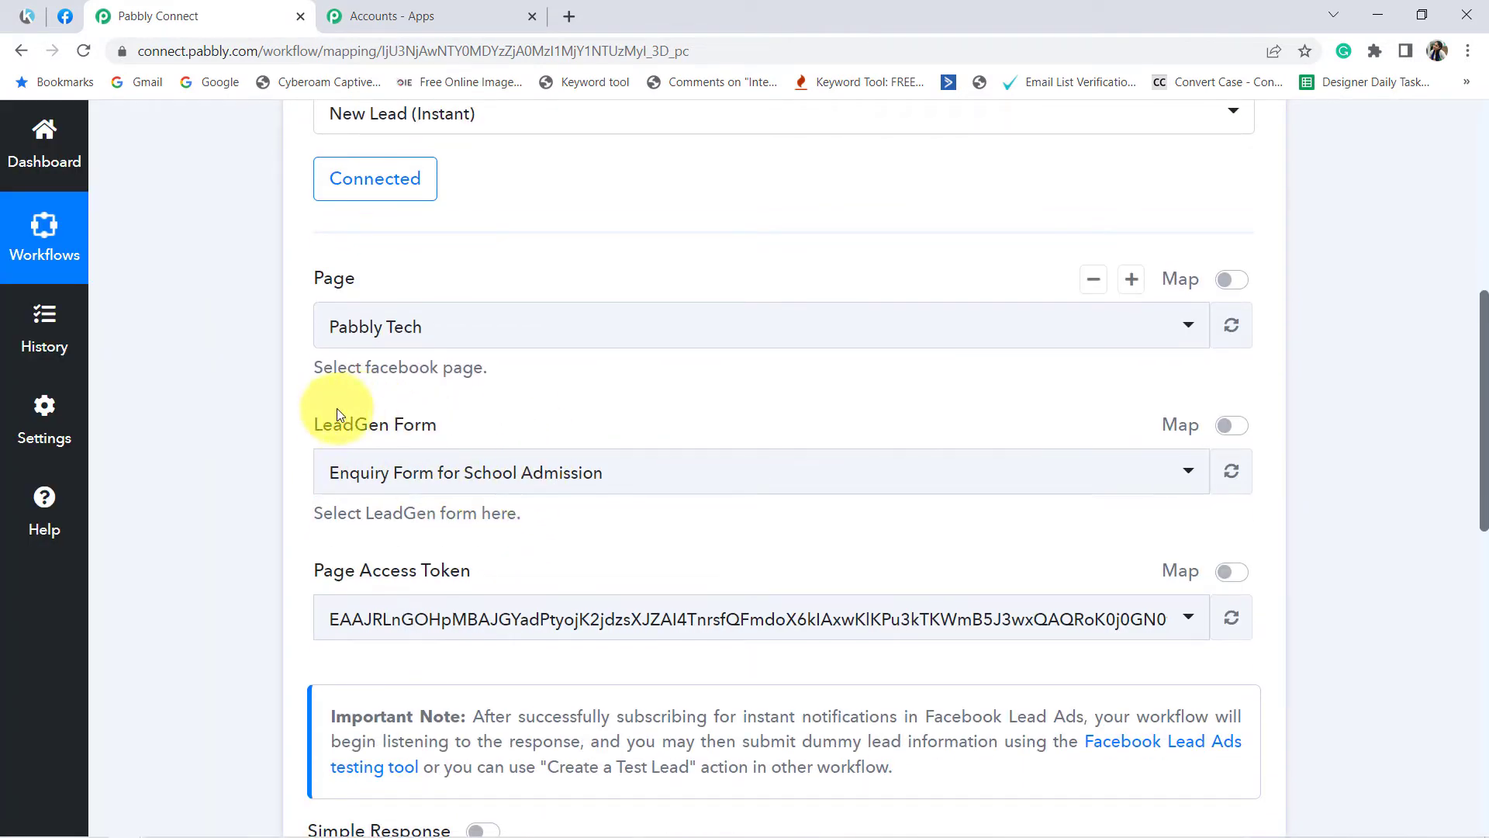
pyautogui.moveTo(413, 426); pyautogui.dragTo(468, 426)
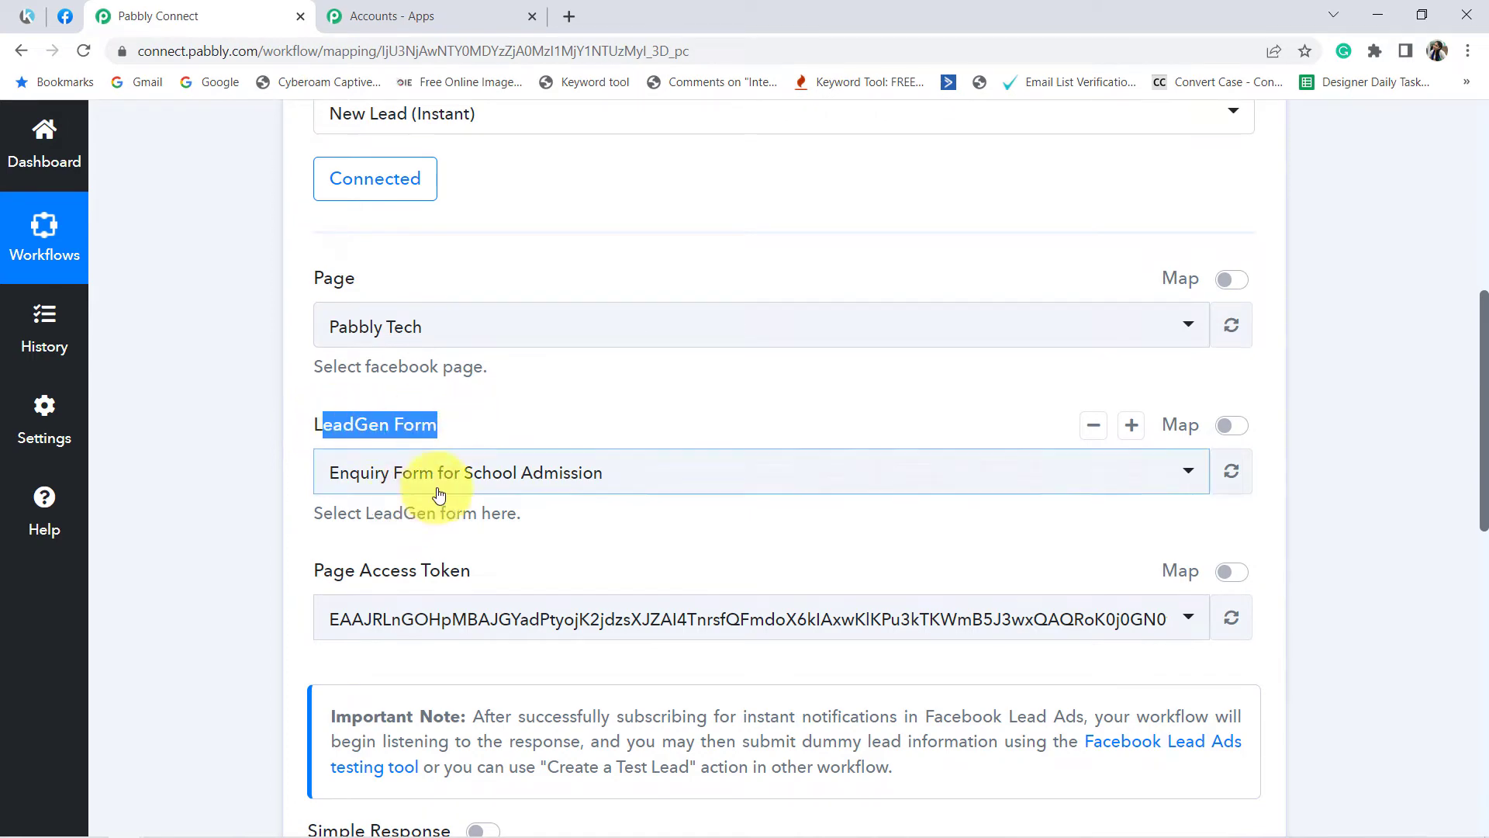
pyautogui.click(501, 419)
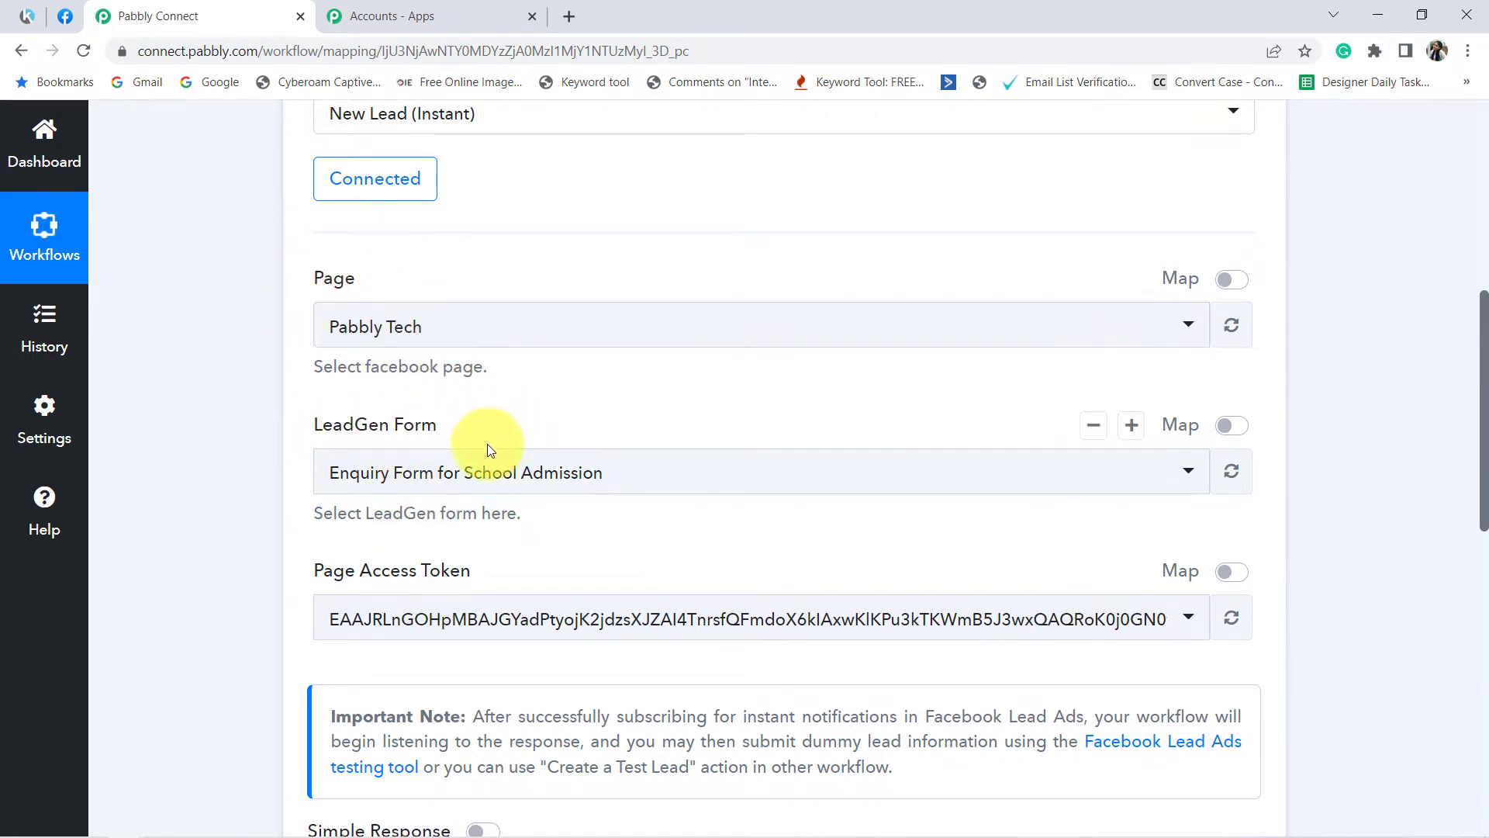
pyautogui.click(473, 472)
pyautogui.click(474, 475)
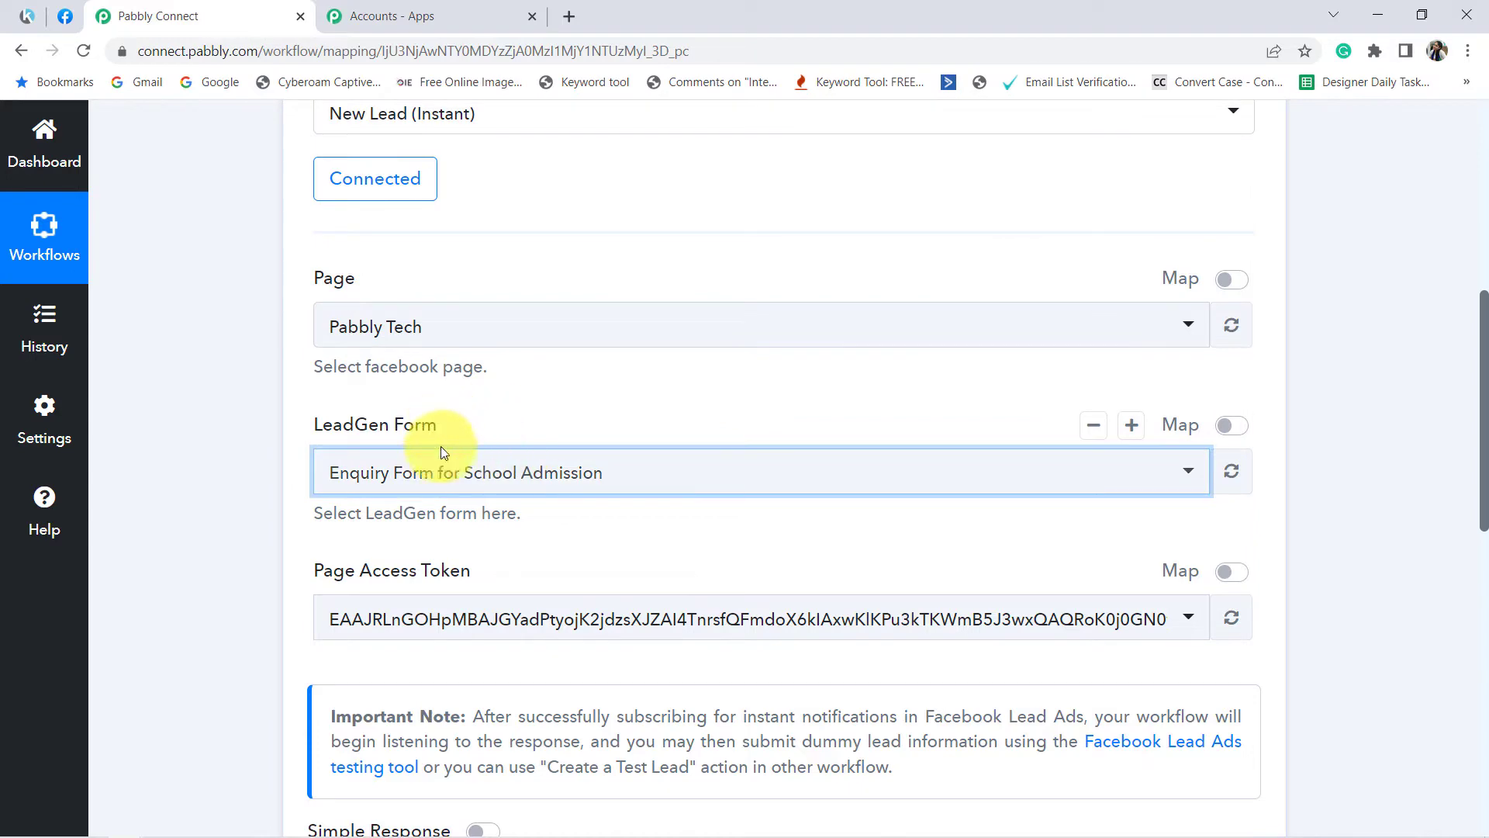
pyautogui.click(239, 506)
pyautogui.scroll(-3, 346, 513)
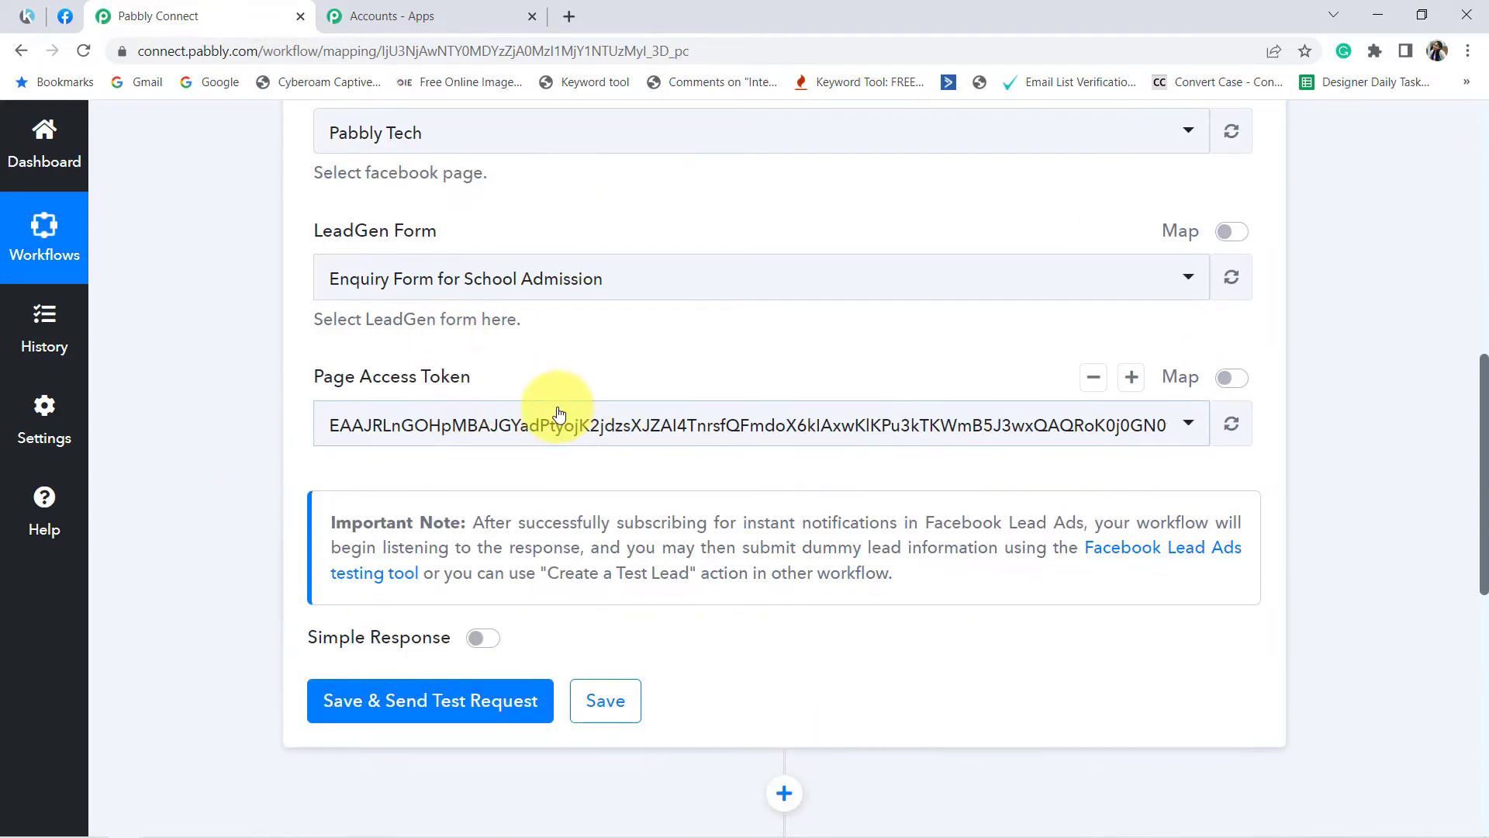
pyautogui.moveTo(341, 387); pyautogui.dragTo(488, 381)
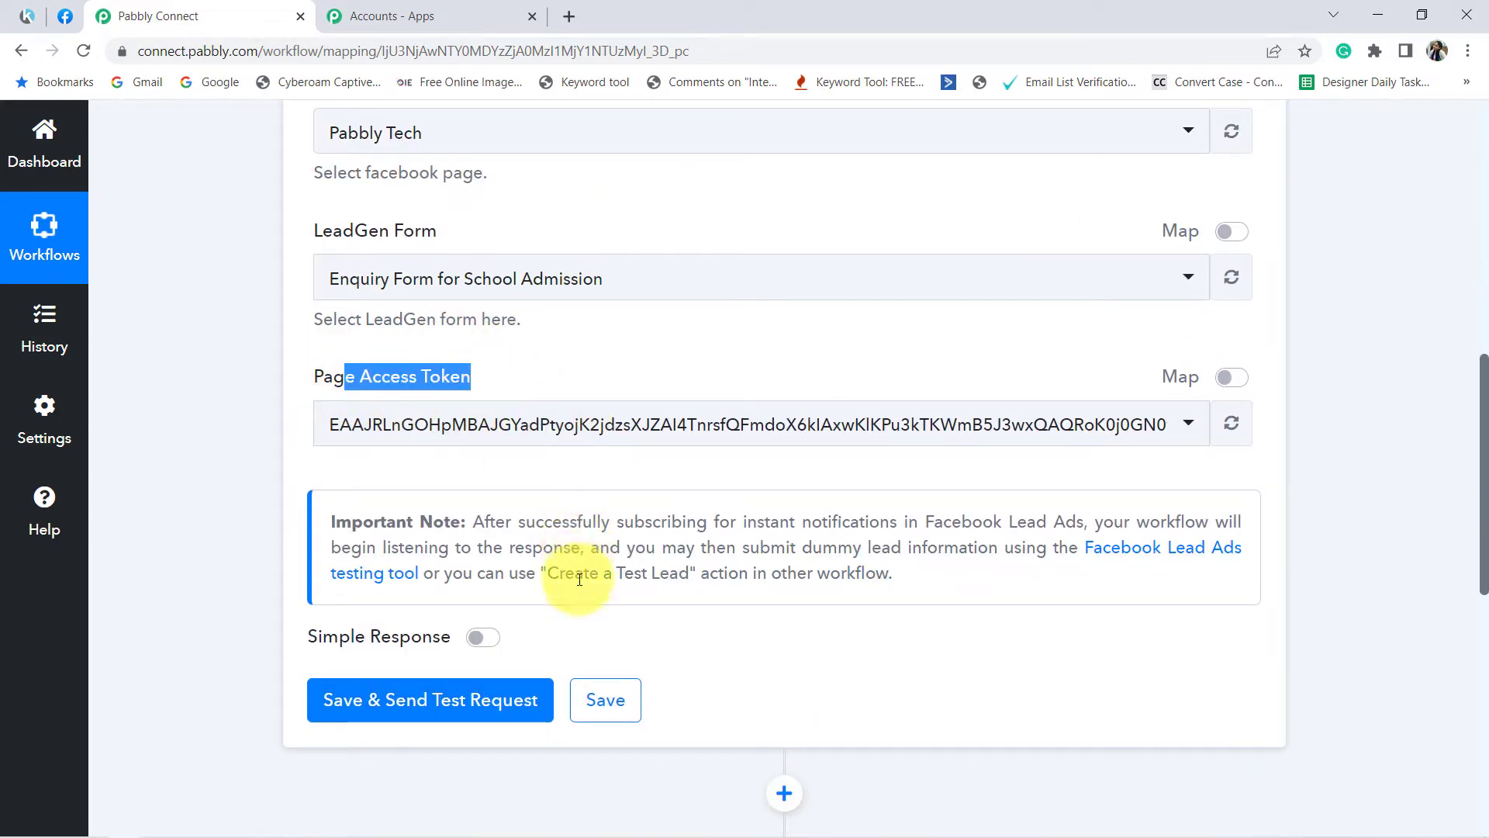
pyautogui.click(545, 550)
pyautogui.moveTo(385, 521); pyautogui.dragTo(843, 567)
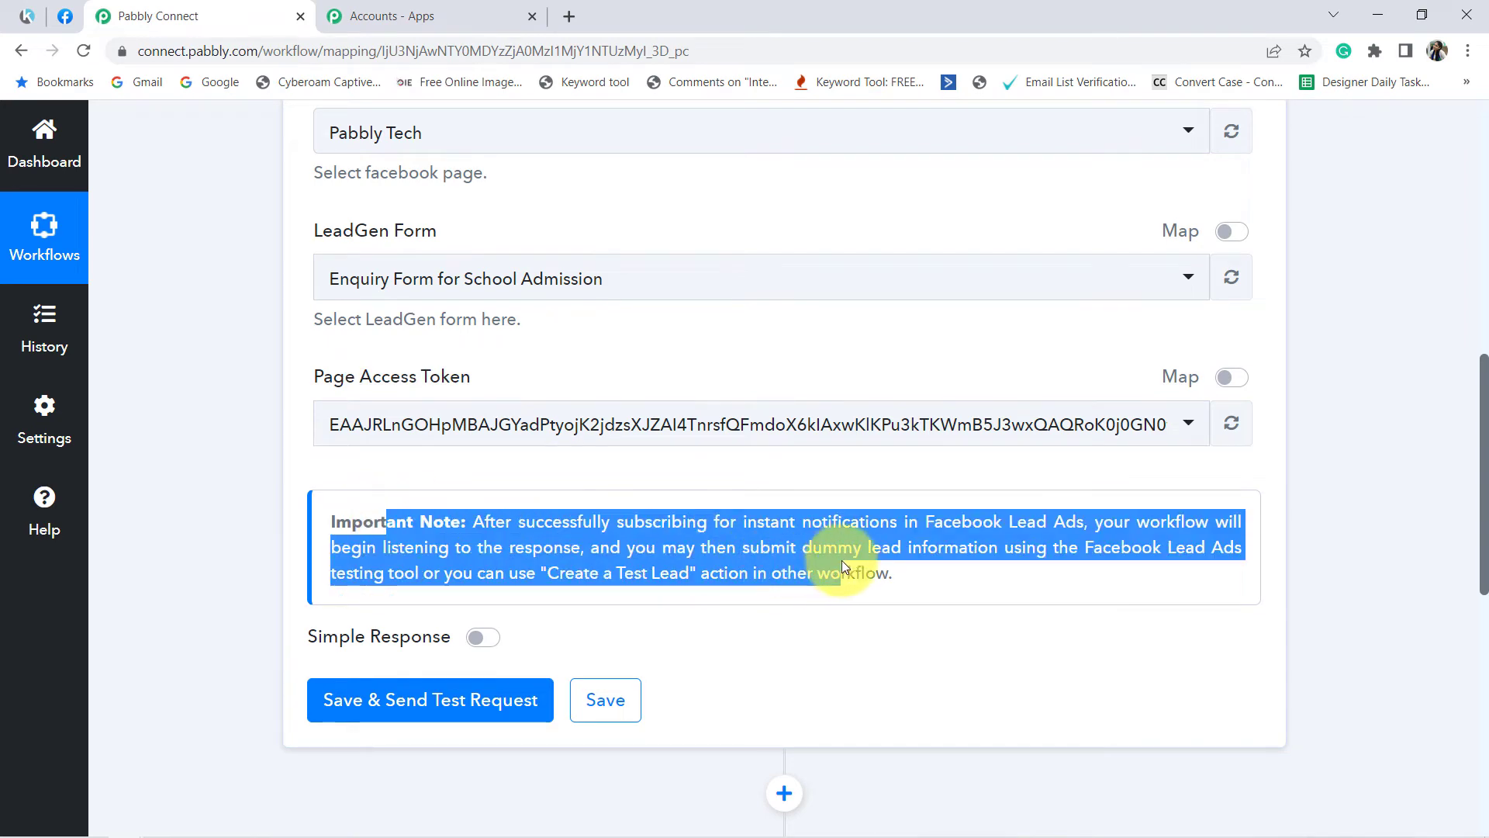
# Save the Facebook Lead Ads trigger and send its test request to start waiting for a webhook response.
pyautogui.scroll(-3, 466, 512)
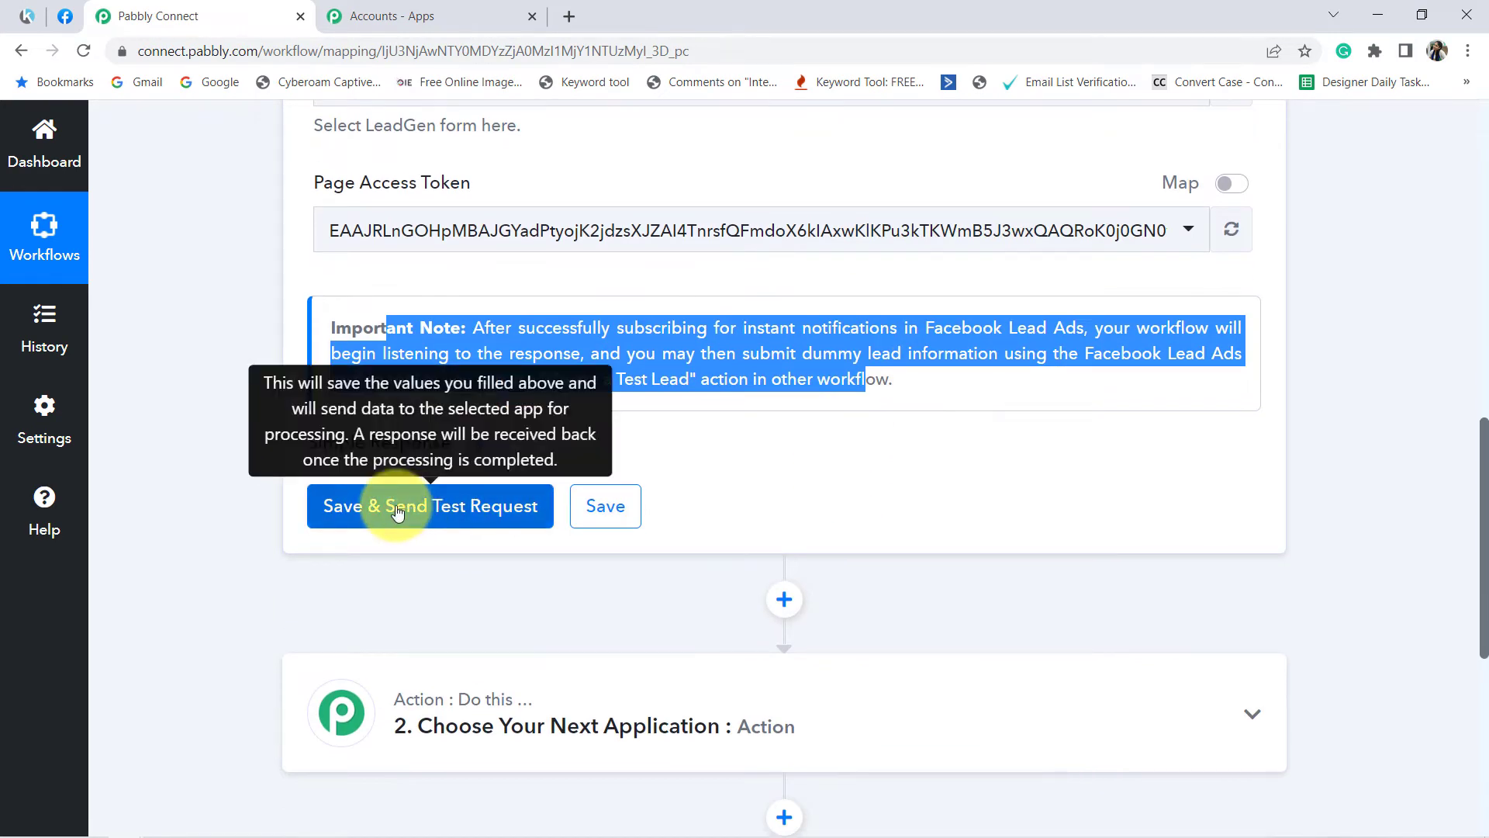
pyautogui.click(402, 505)
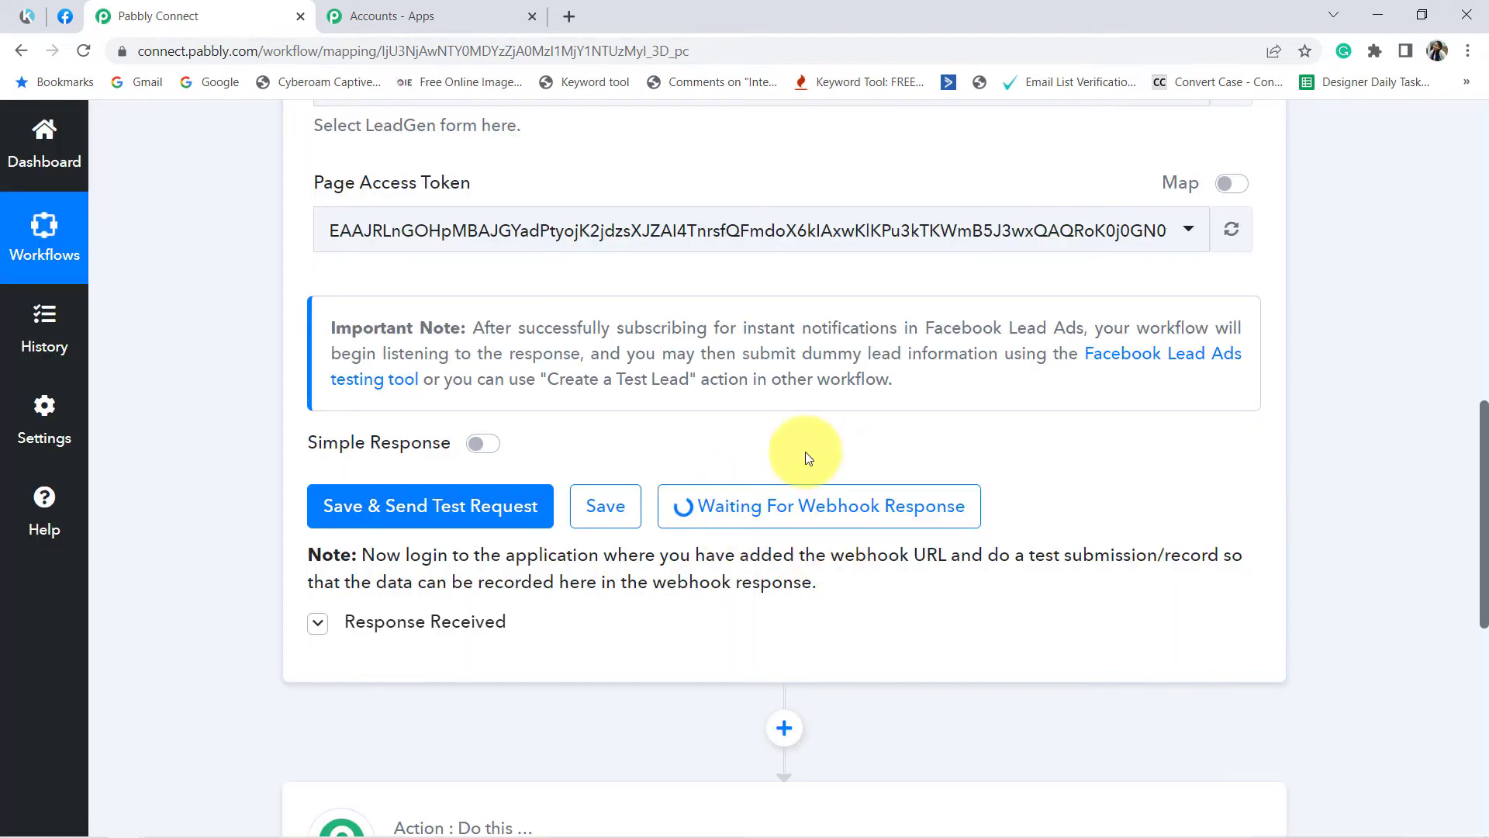
pyautogui.moveTo(398, 354); pyautogui.dragTo(427, 354)
pyautogui.moveTo(556, 376); pyautogui.dragTo(572, 388)
pyautogui.click(571, 387)
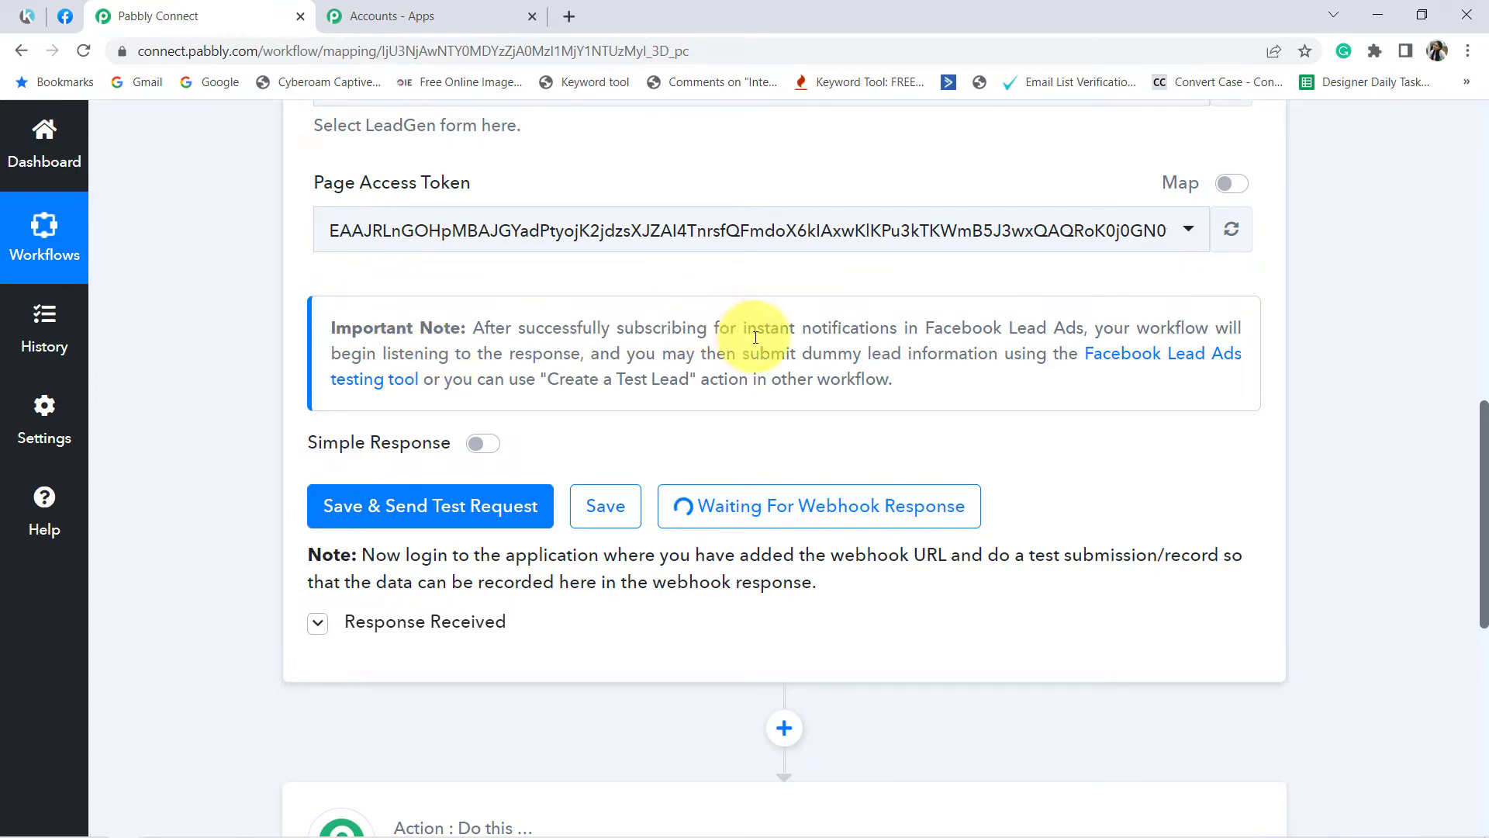
# Reread the Important Note on submitting a dummy lead and check the trigger's event, Page and LeadGen Form settings.
pyautogui.scroll(4, 798, 392)
pyautogui.scroll(-1, 979, 558)
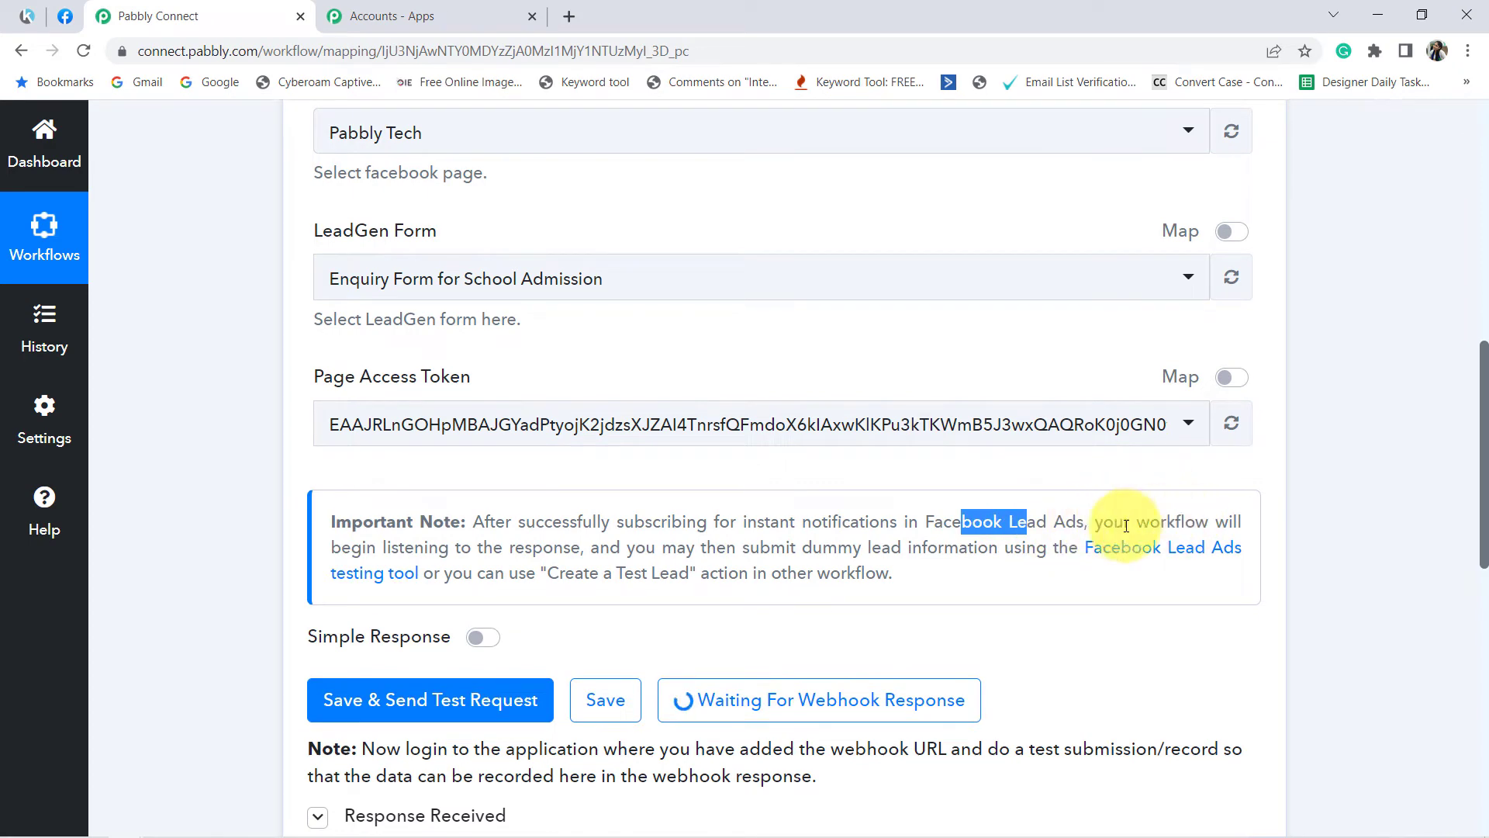
pyautogui.moveTo(353, 554); pyautogui.dragTo(956, 557)
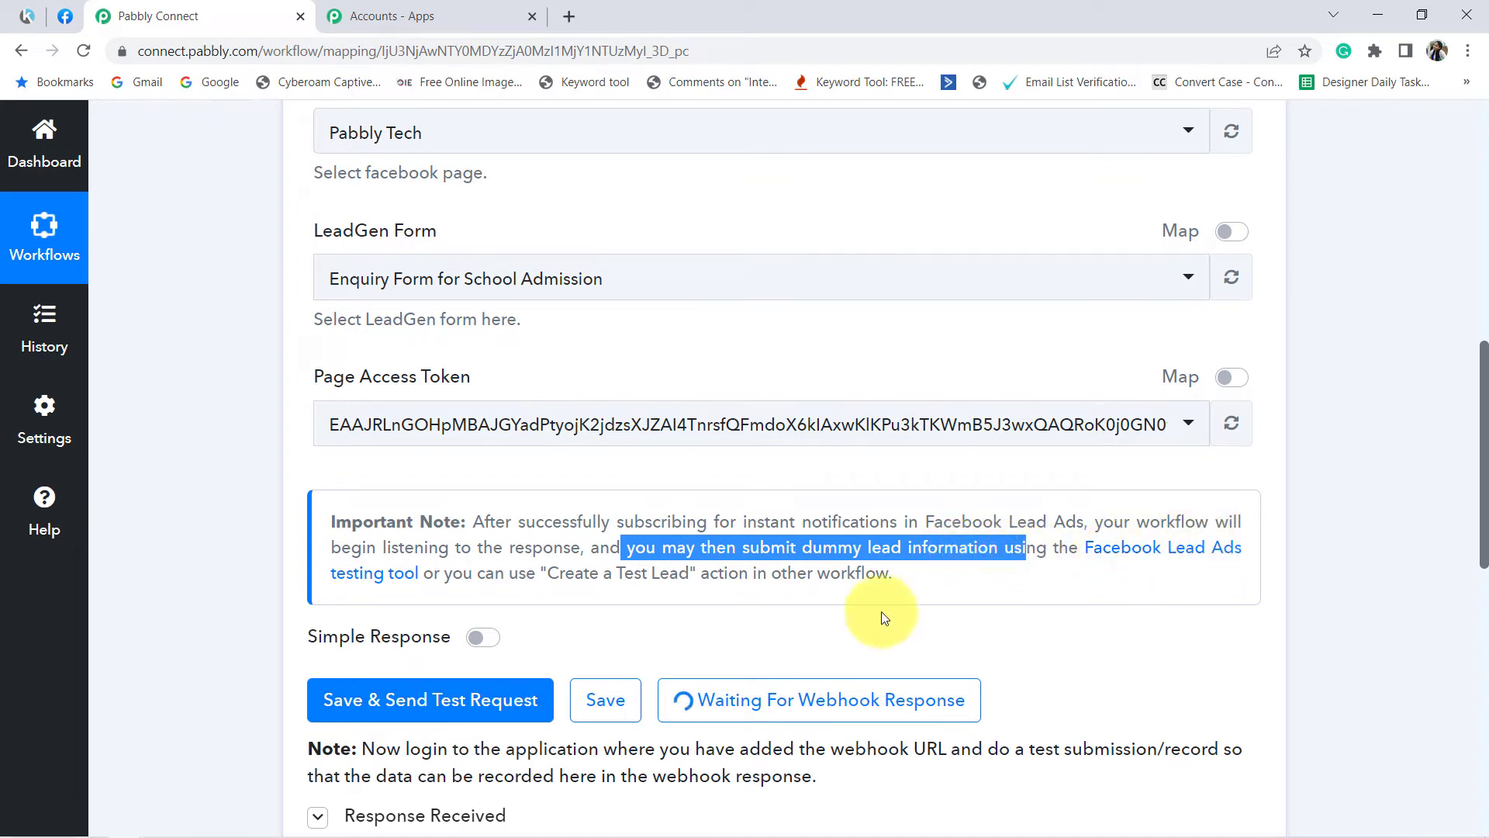
pyautogui.moveTo(472, 574); pyautogui.dragTo(673, 575)
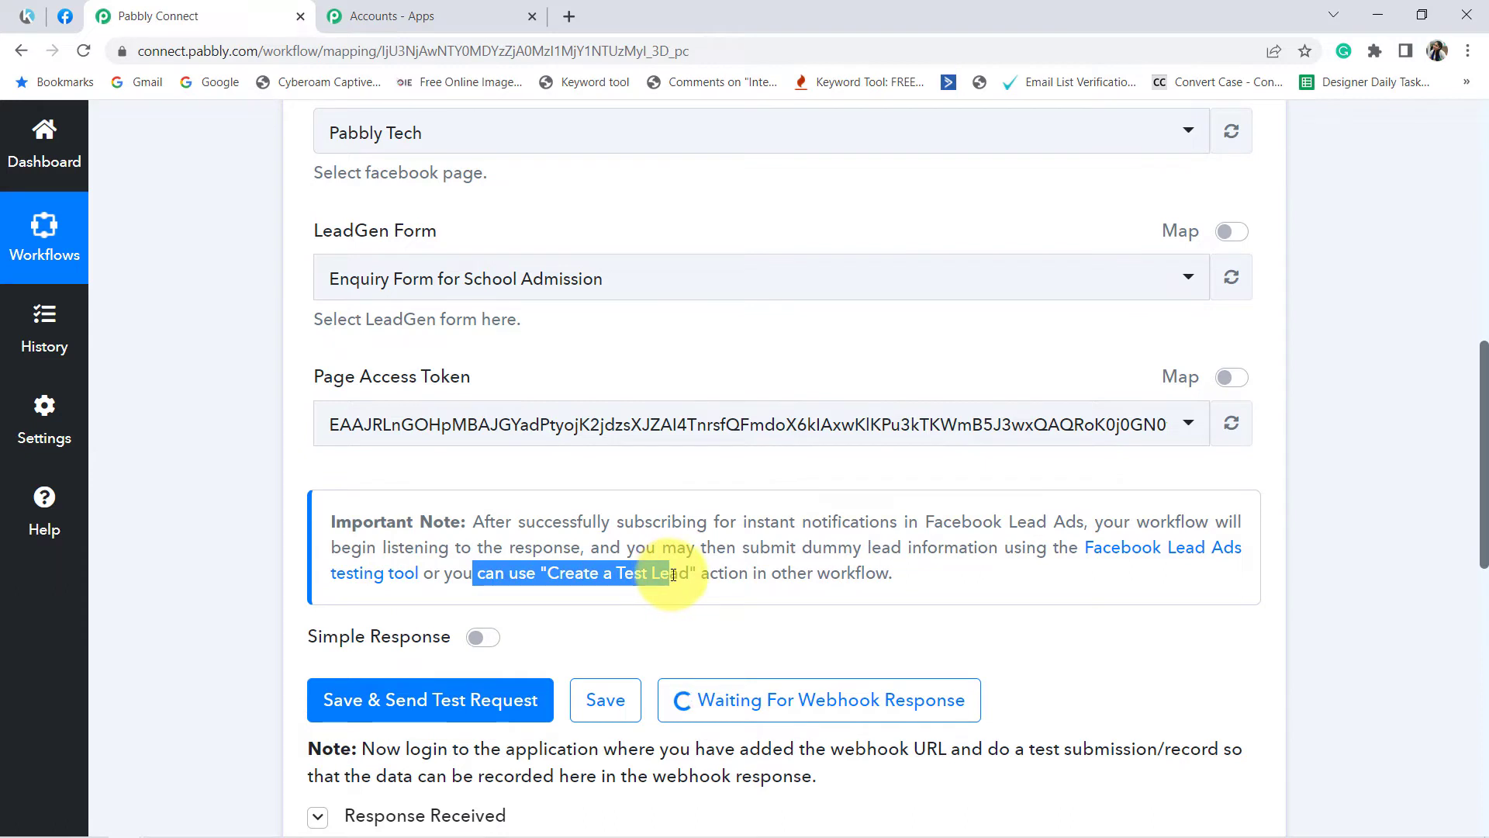
pyautogui.click(841, 580)
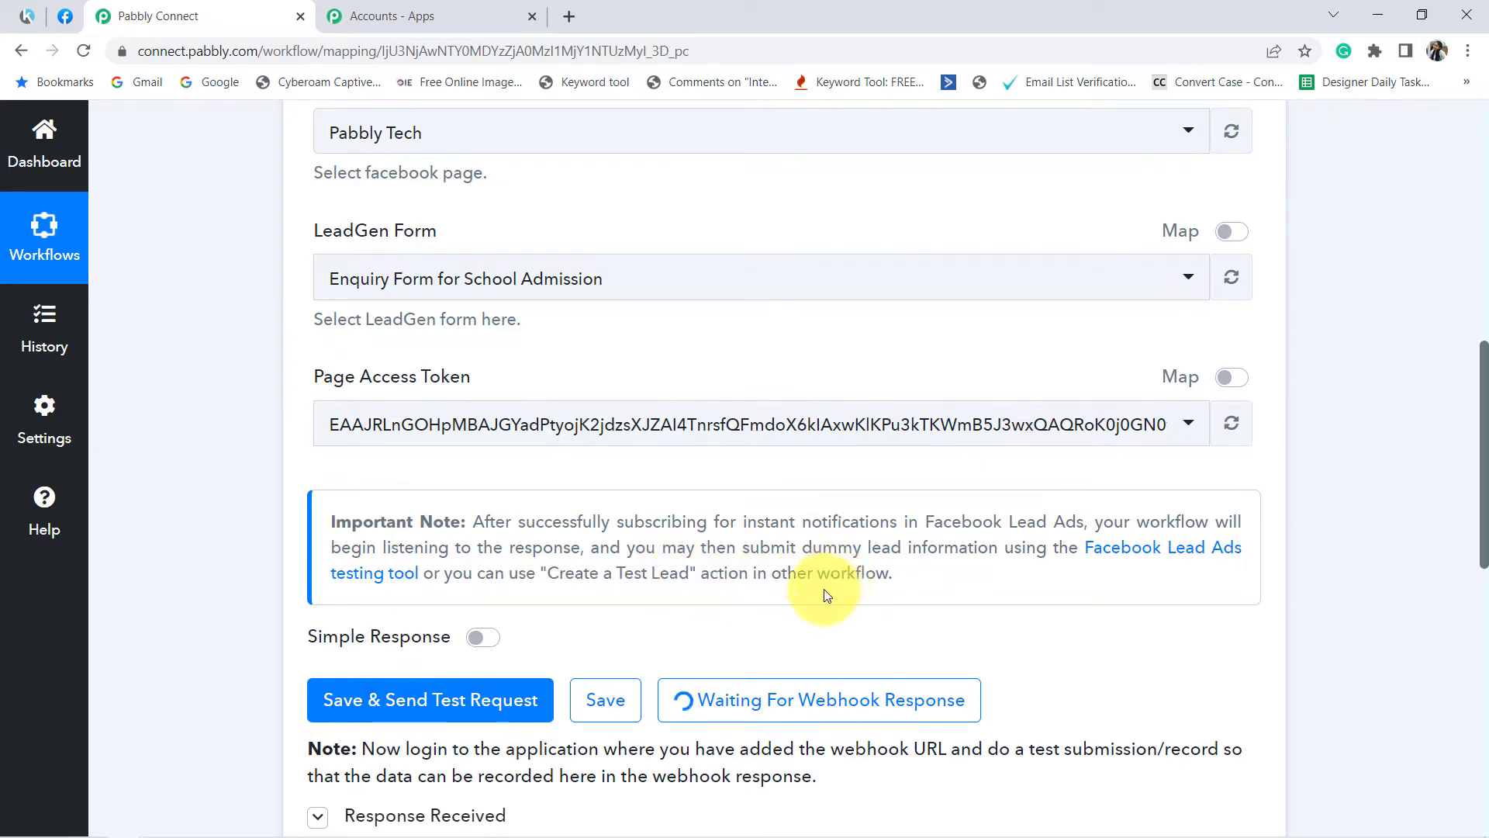
pyautogui.scroll(6, 803, 581)
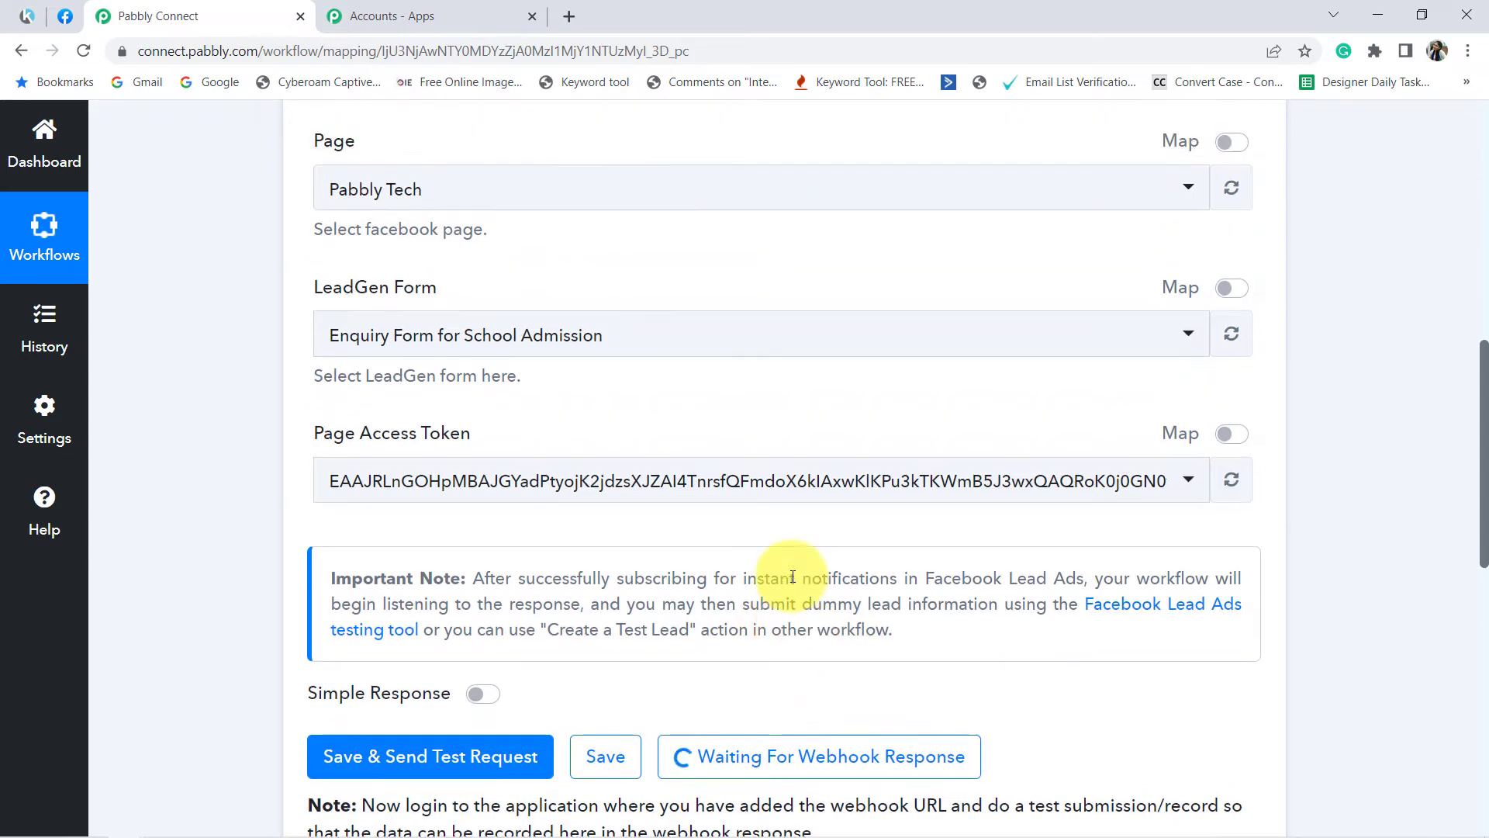
pyautogui.scroll(-2, 795, 612)
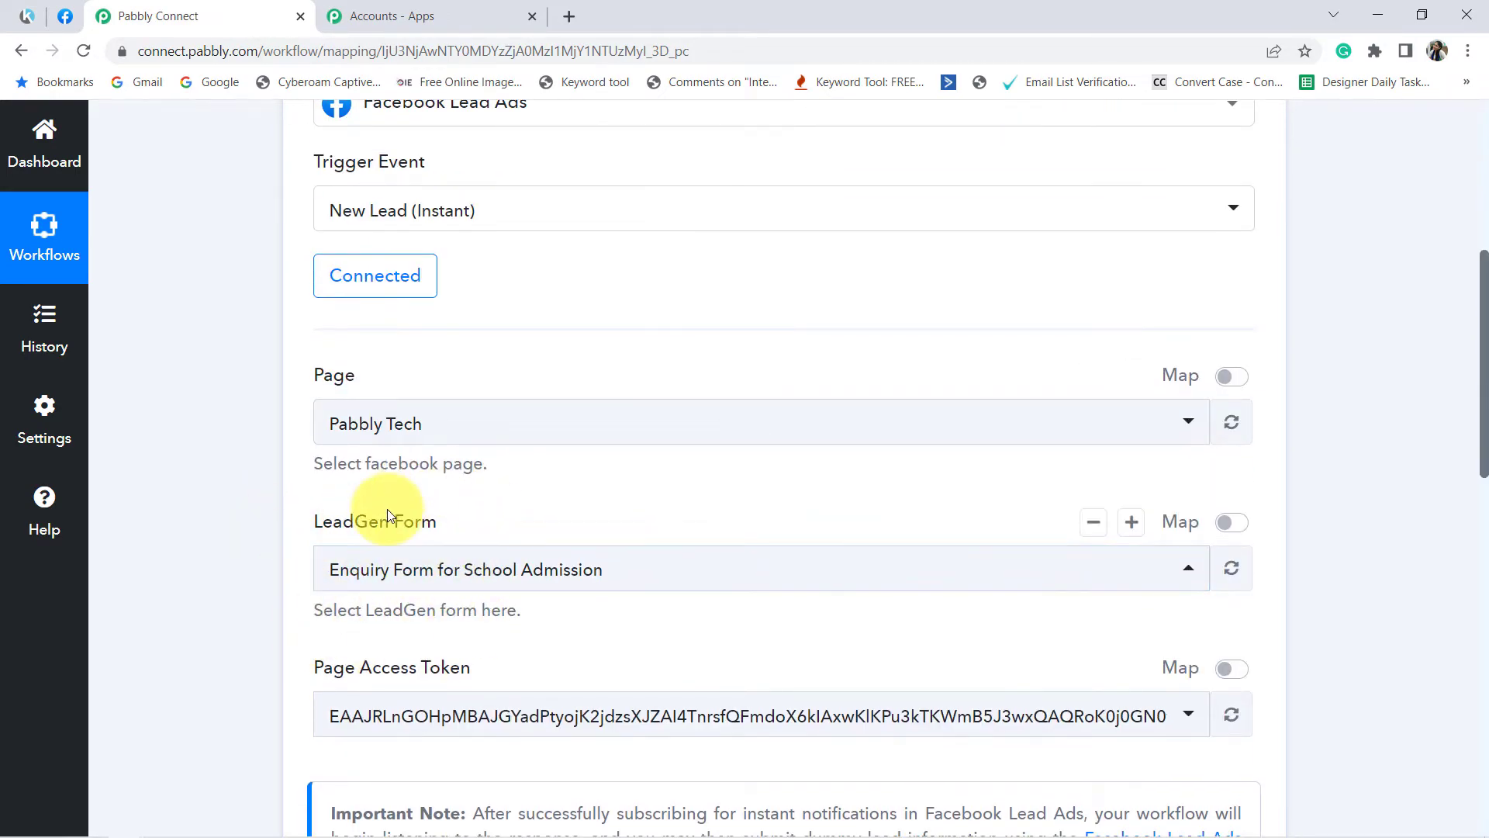
pyautogui.scroll(1, 446, 574)
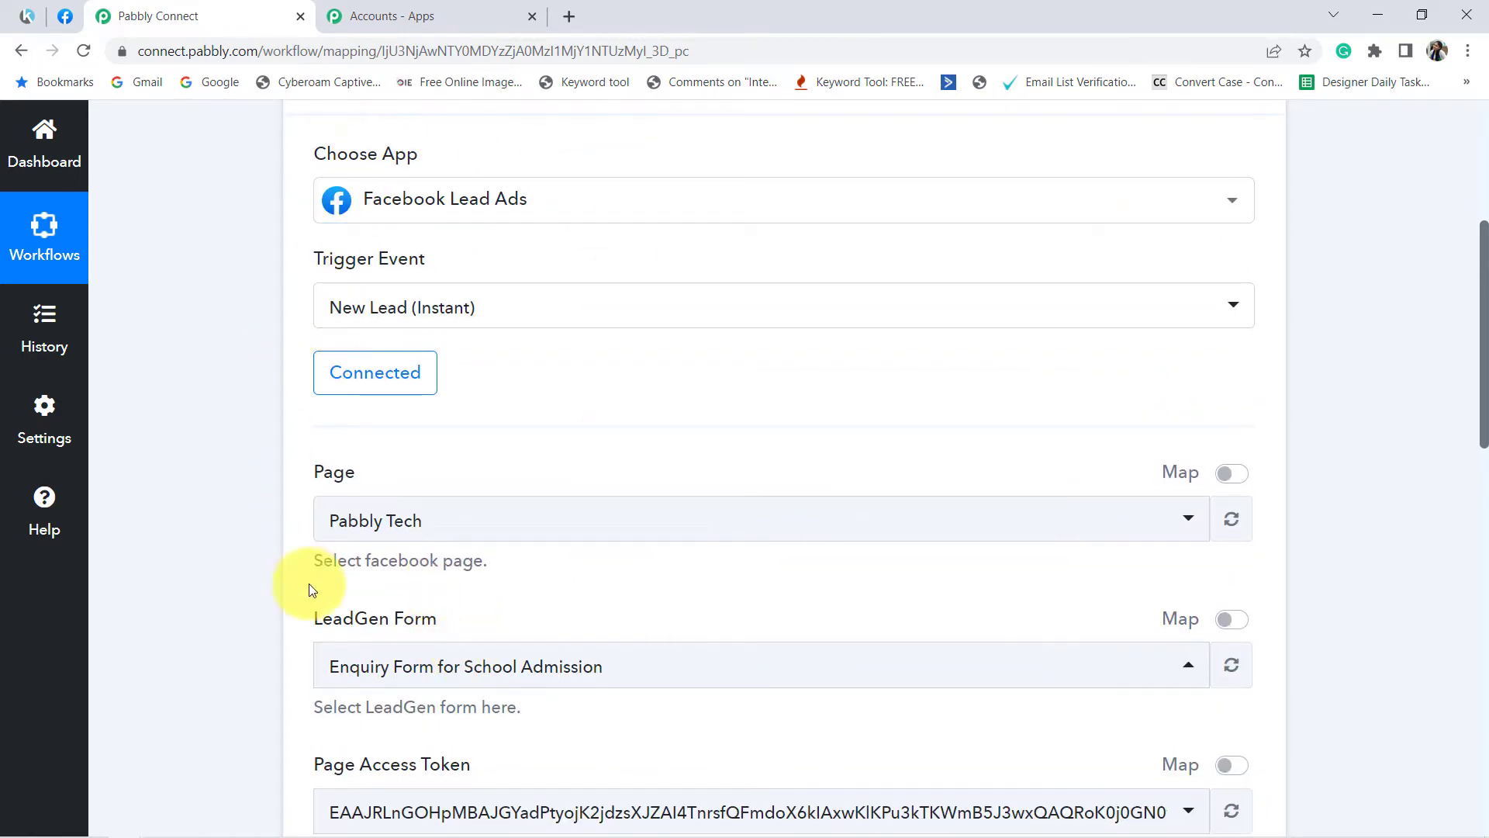
pyautogui.scroll(-4, 613, 636)
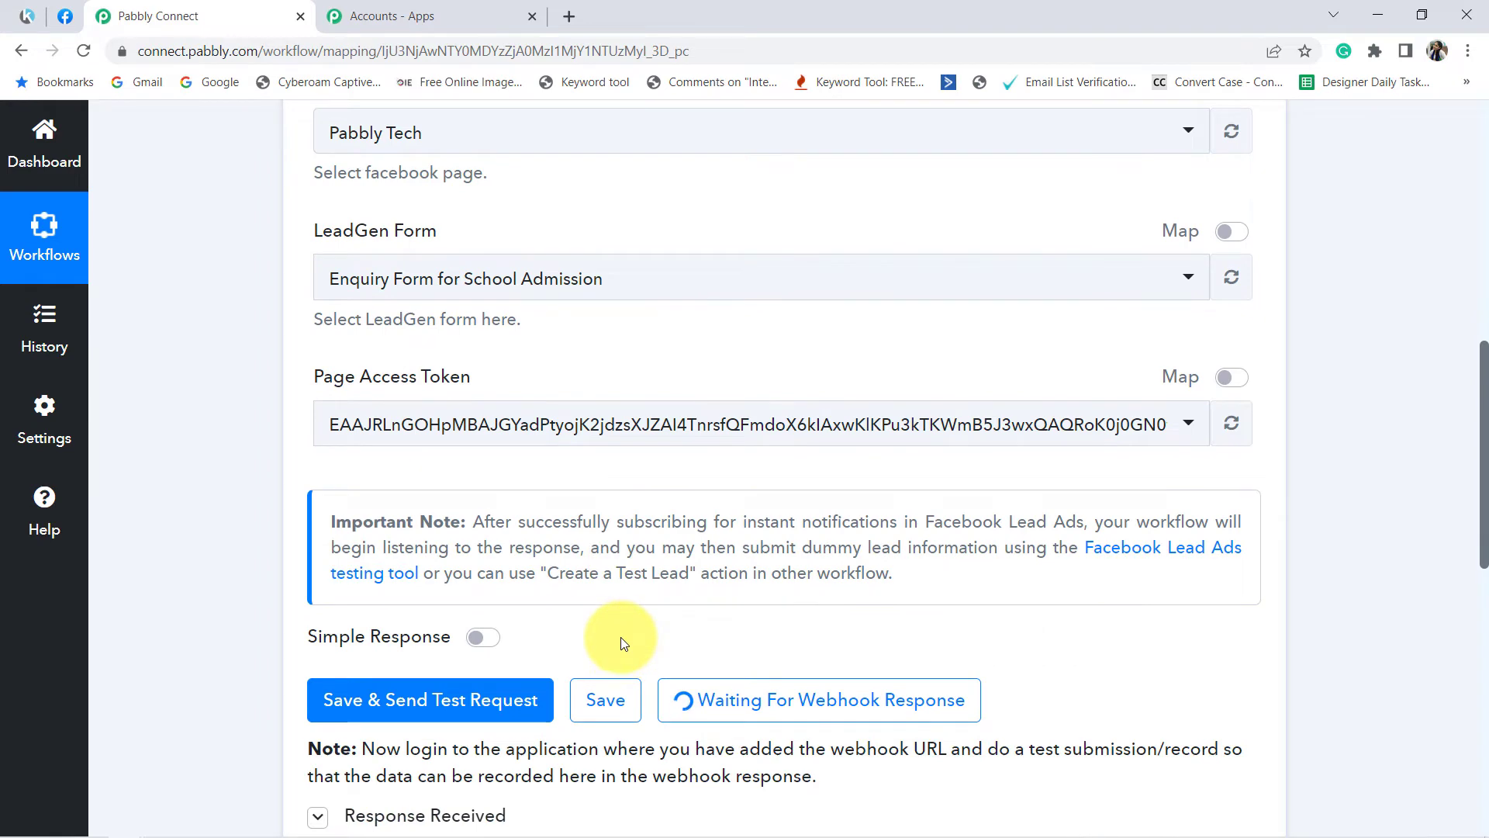
pyautogui.scroll(5, 538, 599)
pyautogui.scroll(-1, 520, 630)
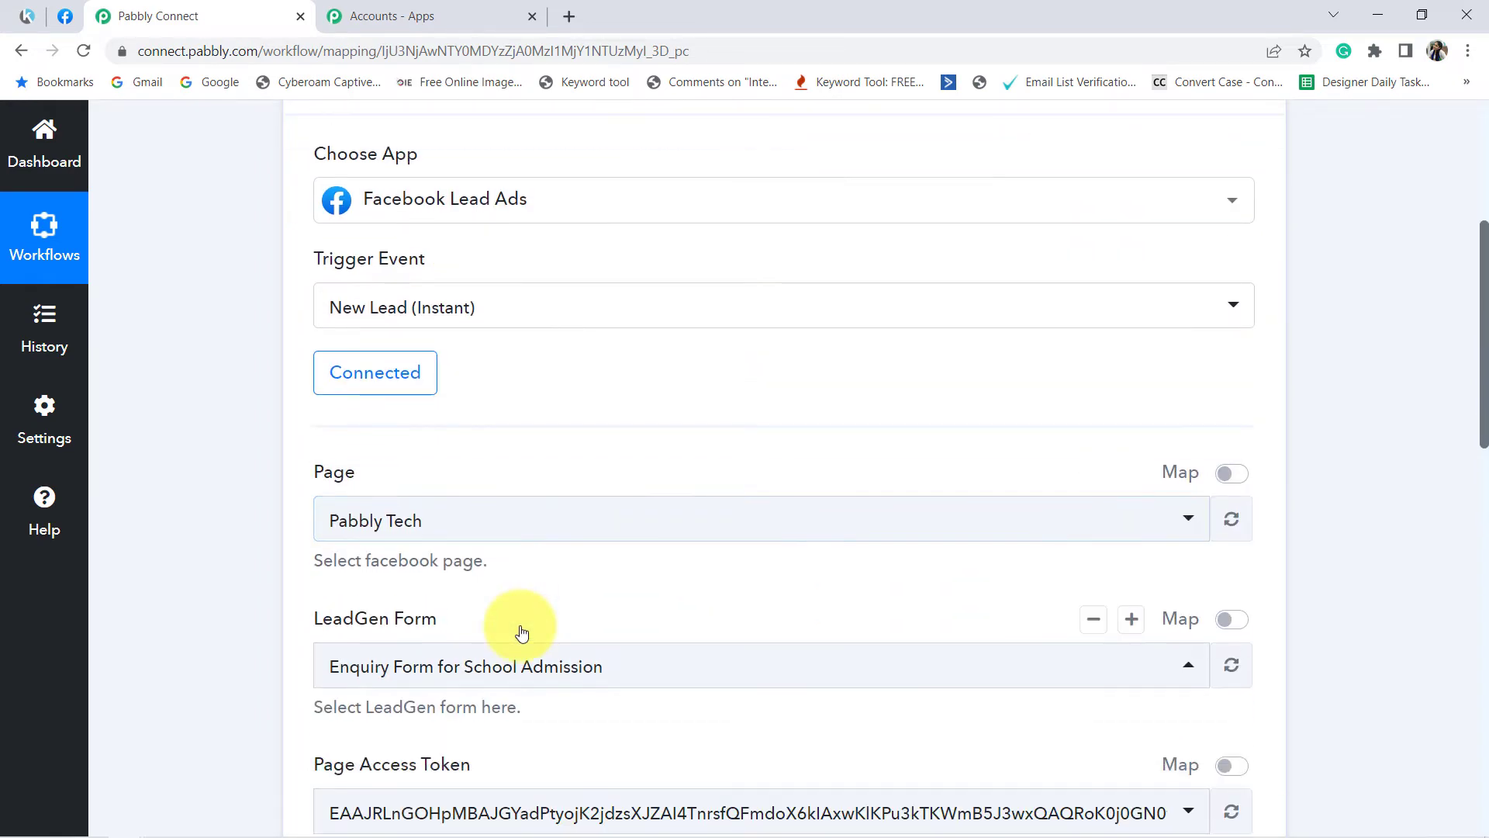
pyautogui.scroll(-2, 522, 633)
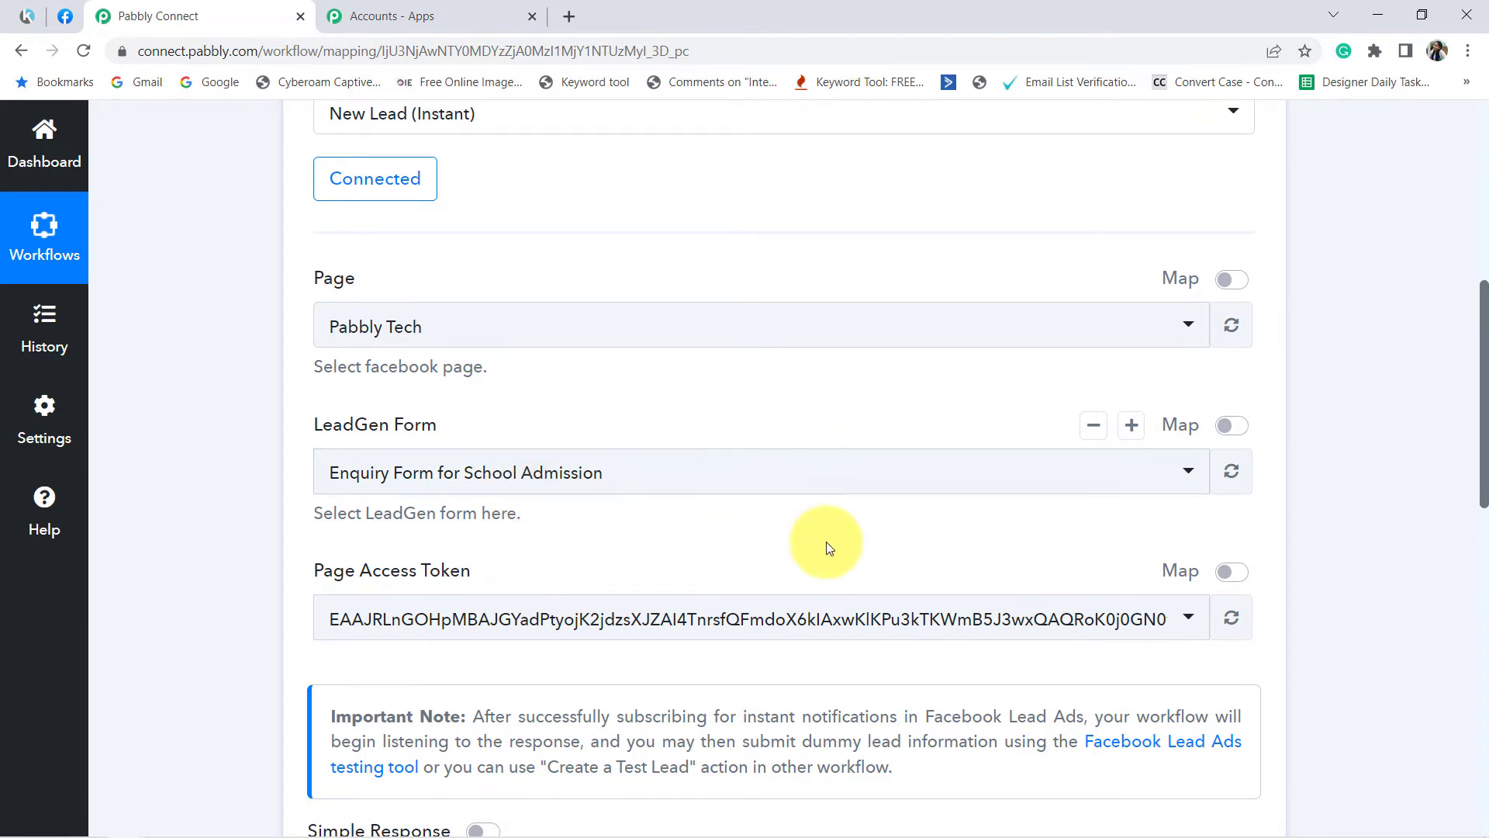
pyautogui.scroll(-1, 744, 537)
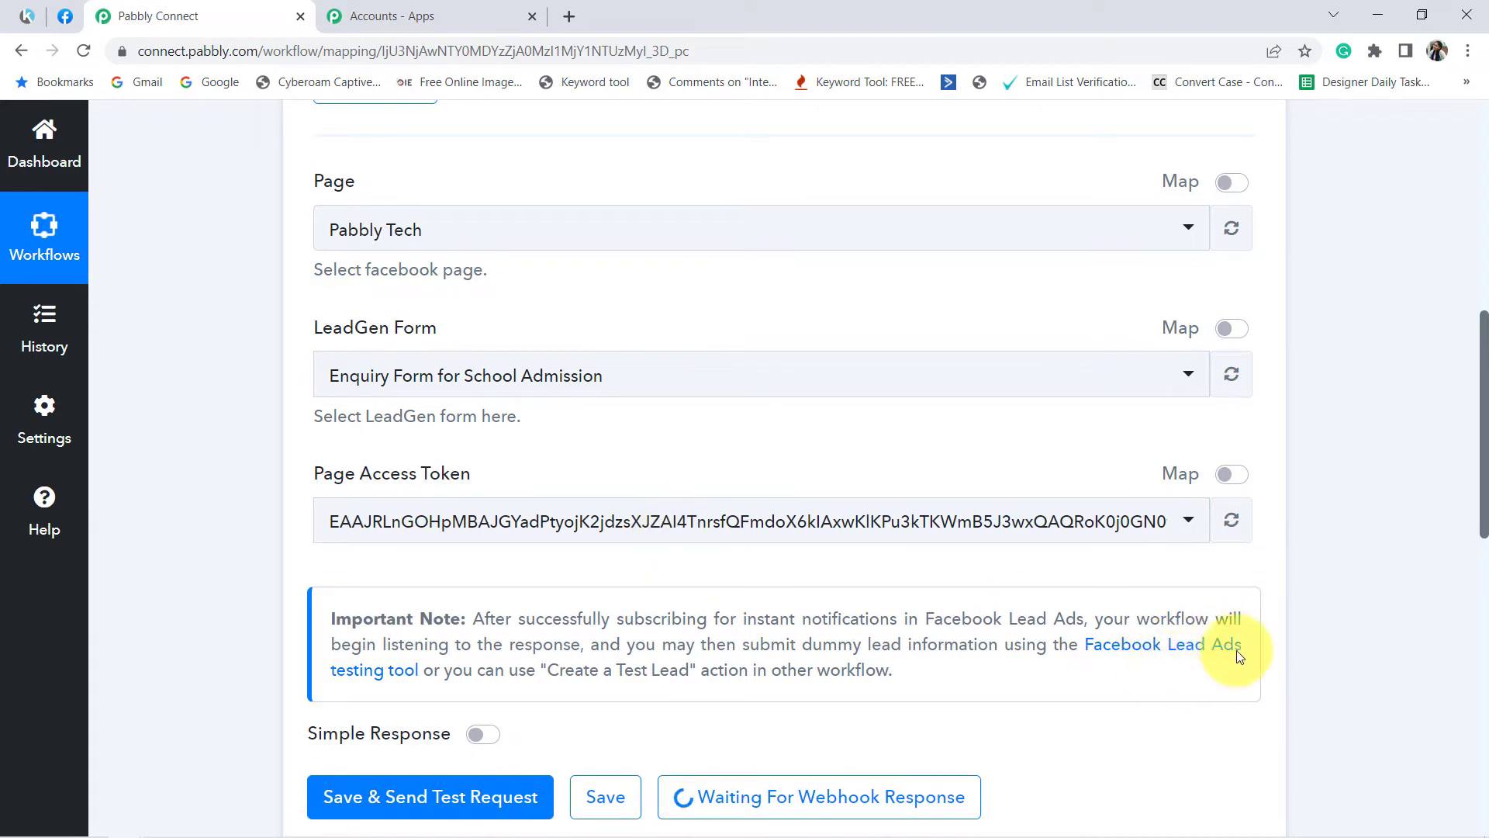
# Open the Facebook Lead Ads testing tool linked in the note and look over its description, Page and Form fields.
pyautogui.click(1191, 649)
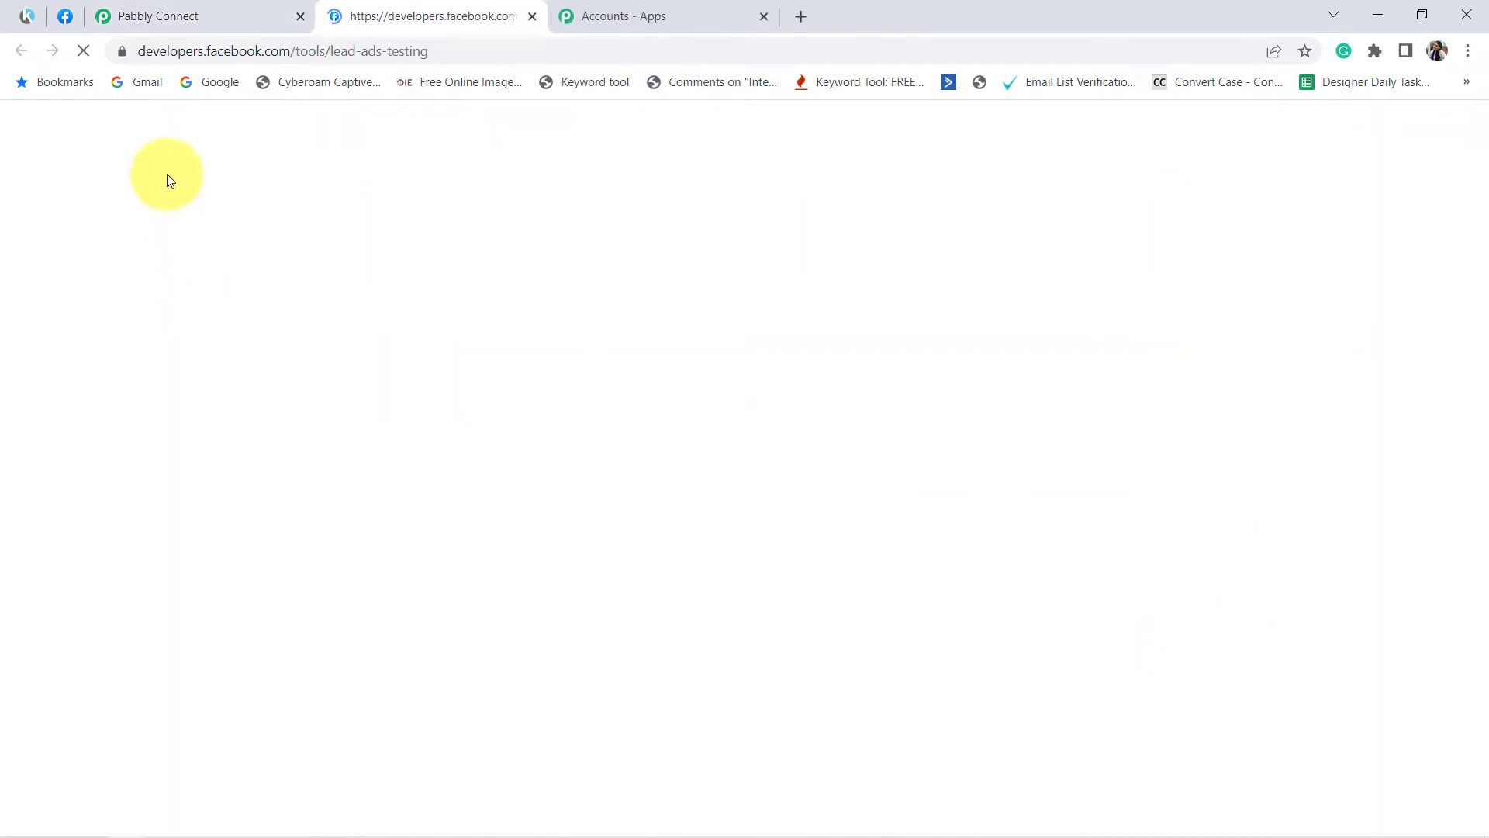
pyautogui.moveTo(333, 51); pyautogui.dragTo(450, 53)
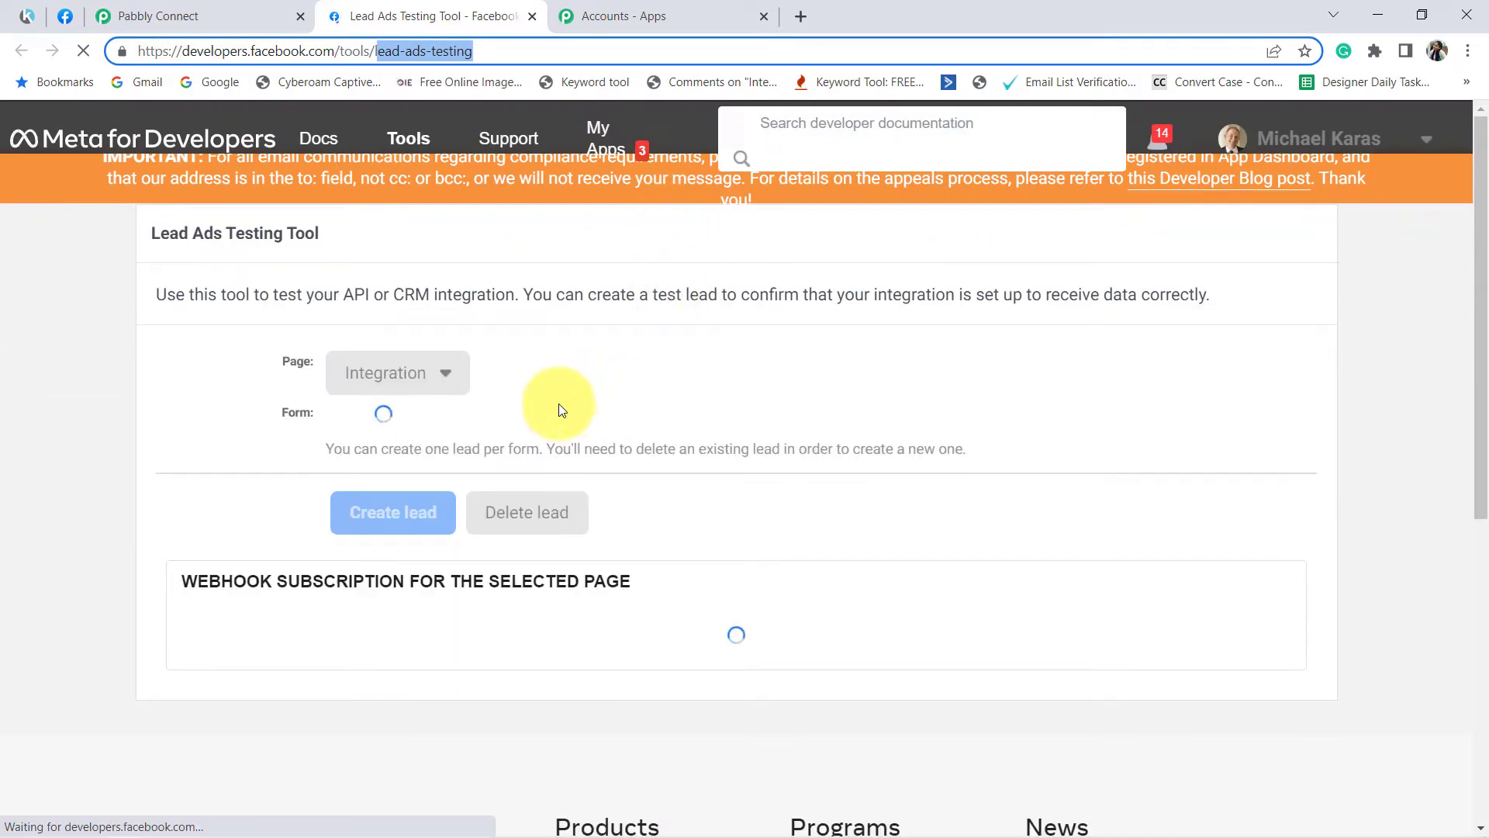
pyautogui.doubleClick(313, 370)
pyautogui.moveTo(267, 423); pyautogui.dragTo(295, 432)
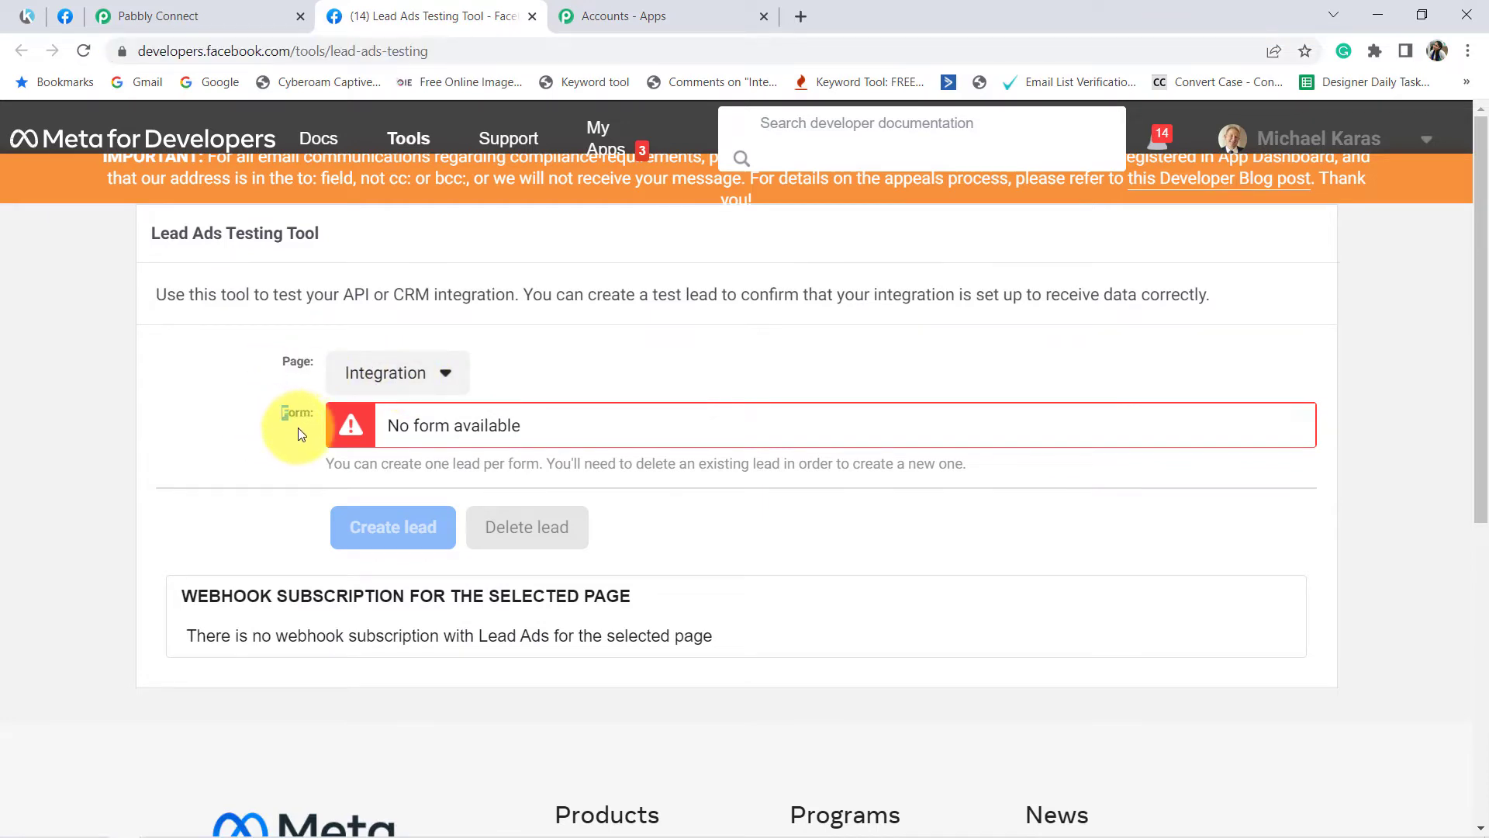
pyautogui.moveTo(161, 232); pyautogui.dragTo(1077, 312)
pyautogui.click(1077, 311)
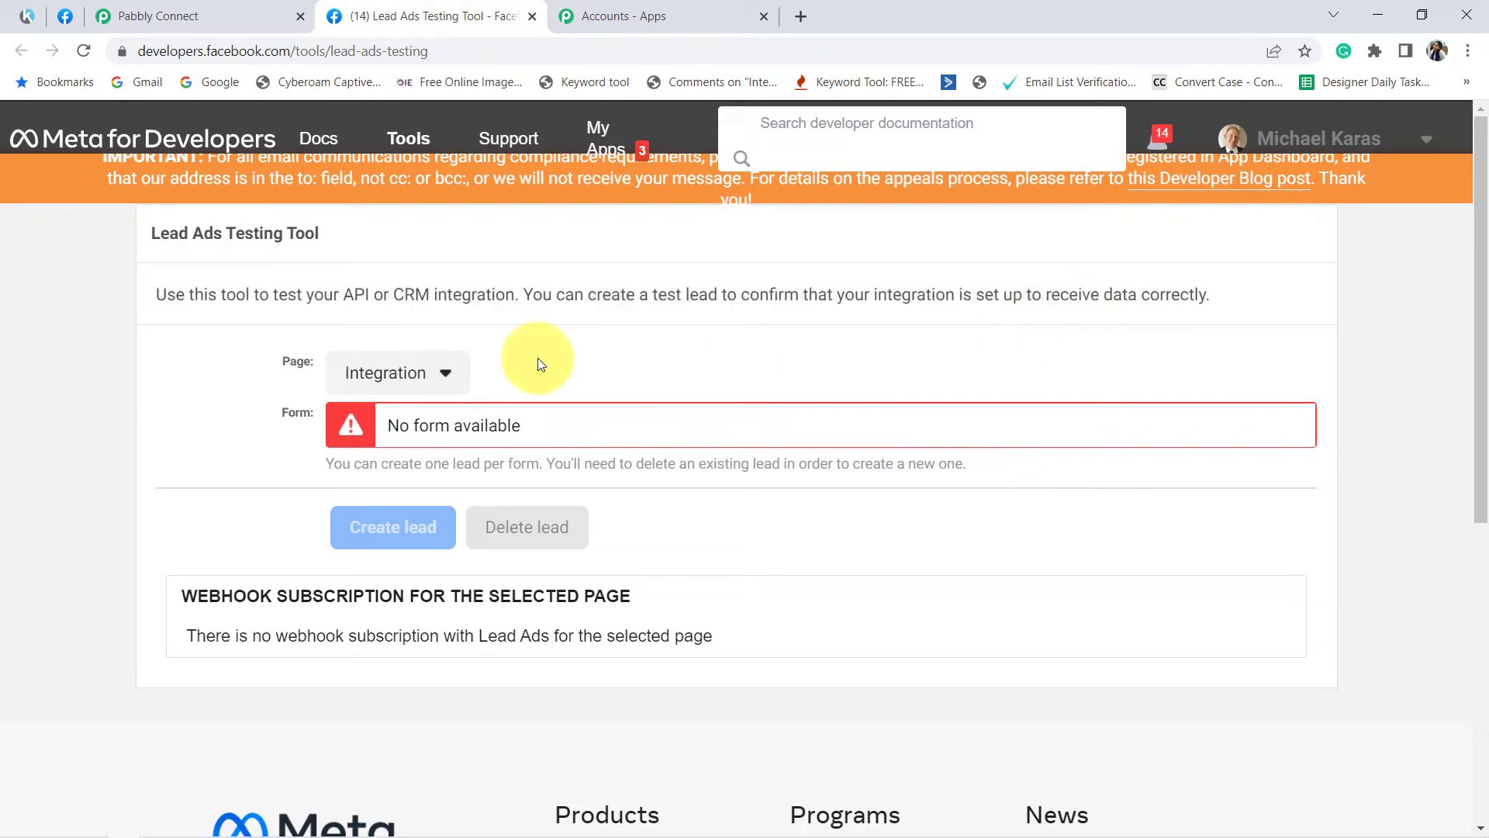
# Choose the Pabbly Tech page and the Enquiry Form for School Admission in the Lead Ads Testing Tool.
pyautogui.click(403, 395)
pyautogui.scroll(-5, 768, 590)
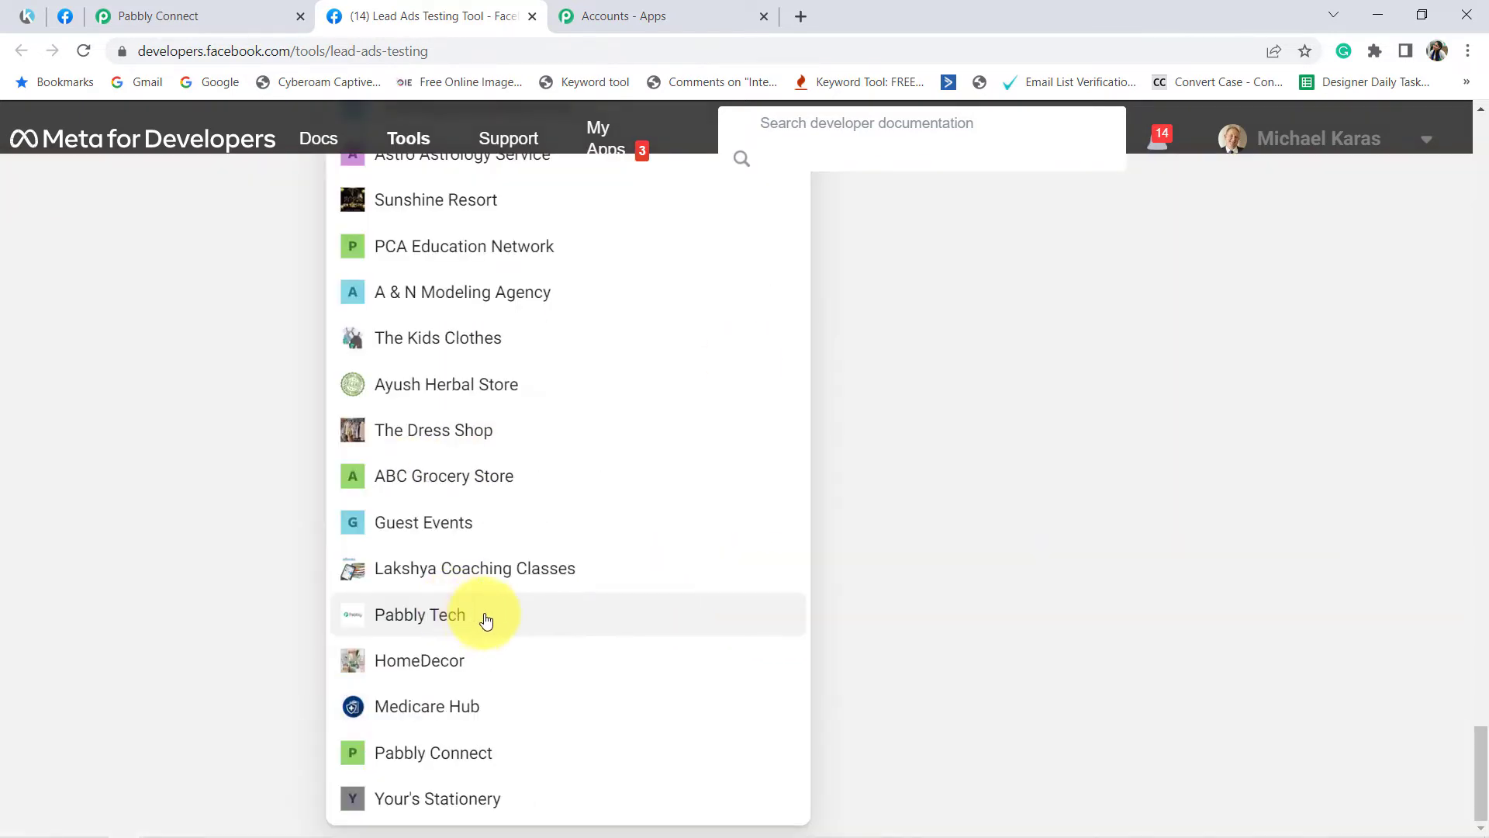
pyautogui.click(454, 618)
pyautogui.scroll(5, 515, 548)
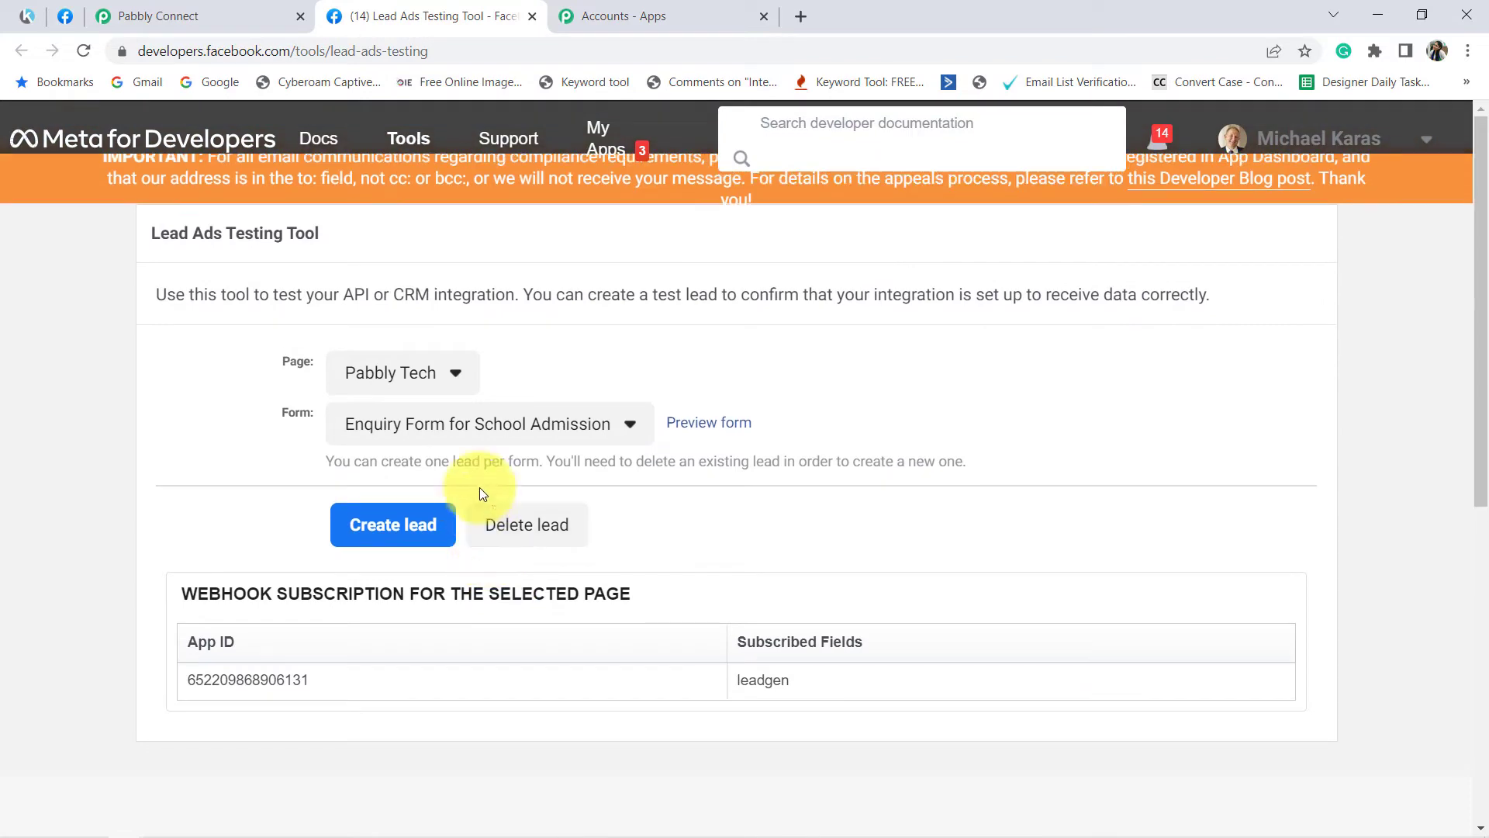
pyautogui.click(496, 429)
pyautogui.click(374, 465)
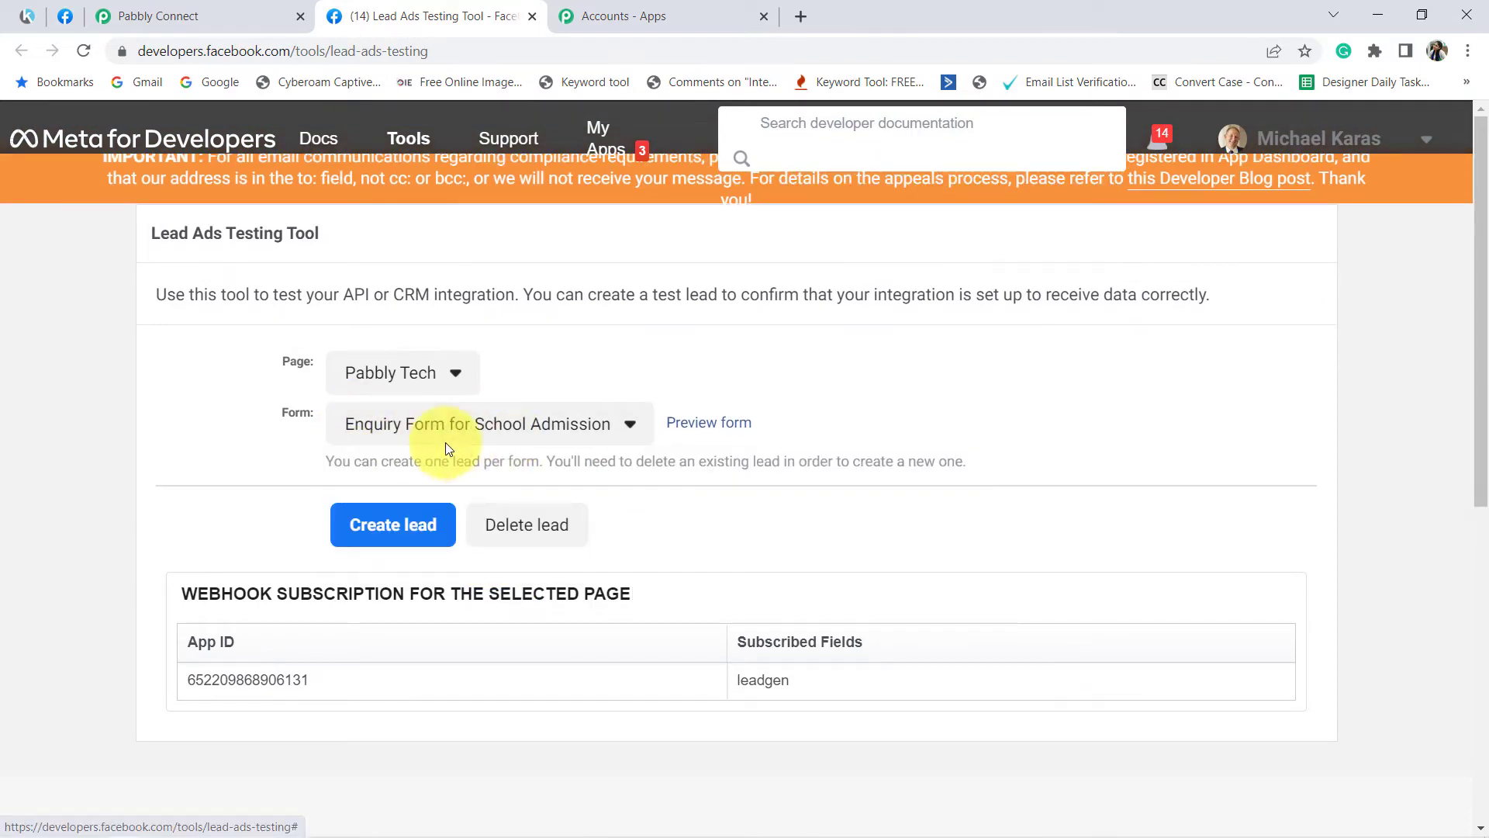
# Open the preview of the Enquiry Form for School Admission and read its heading.
pyautogui.click(706, 423)
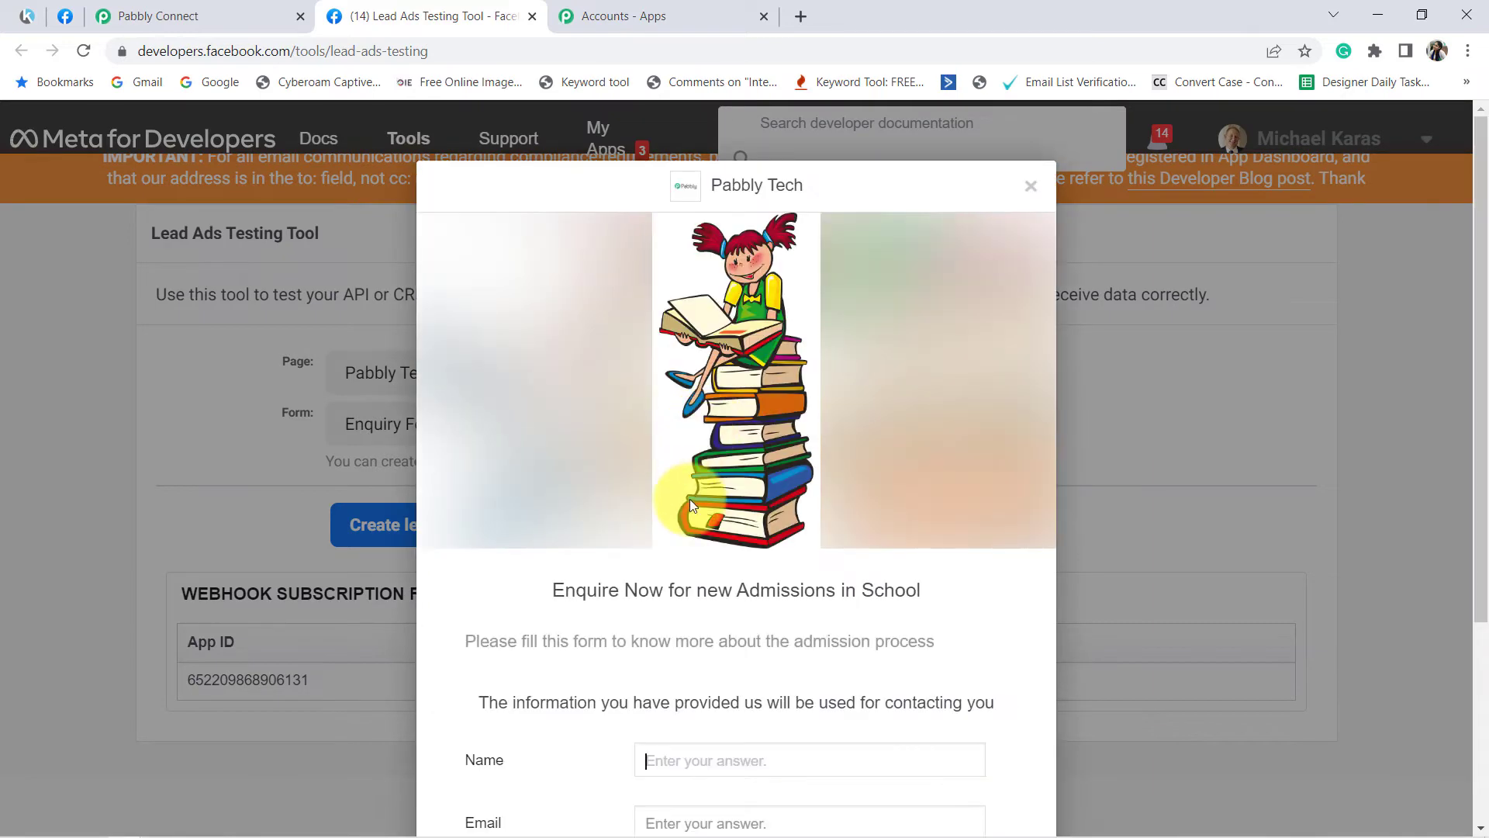
pyautogui.scroll(-2, 613, 426)
pyautogui.moveTo(599, 403); pyautogui.dragTo(911, 396)
pyautogui.click(858, 395)
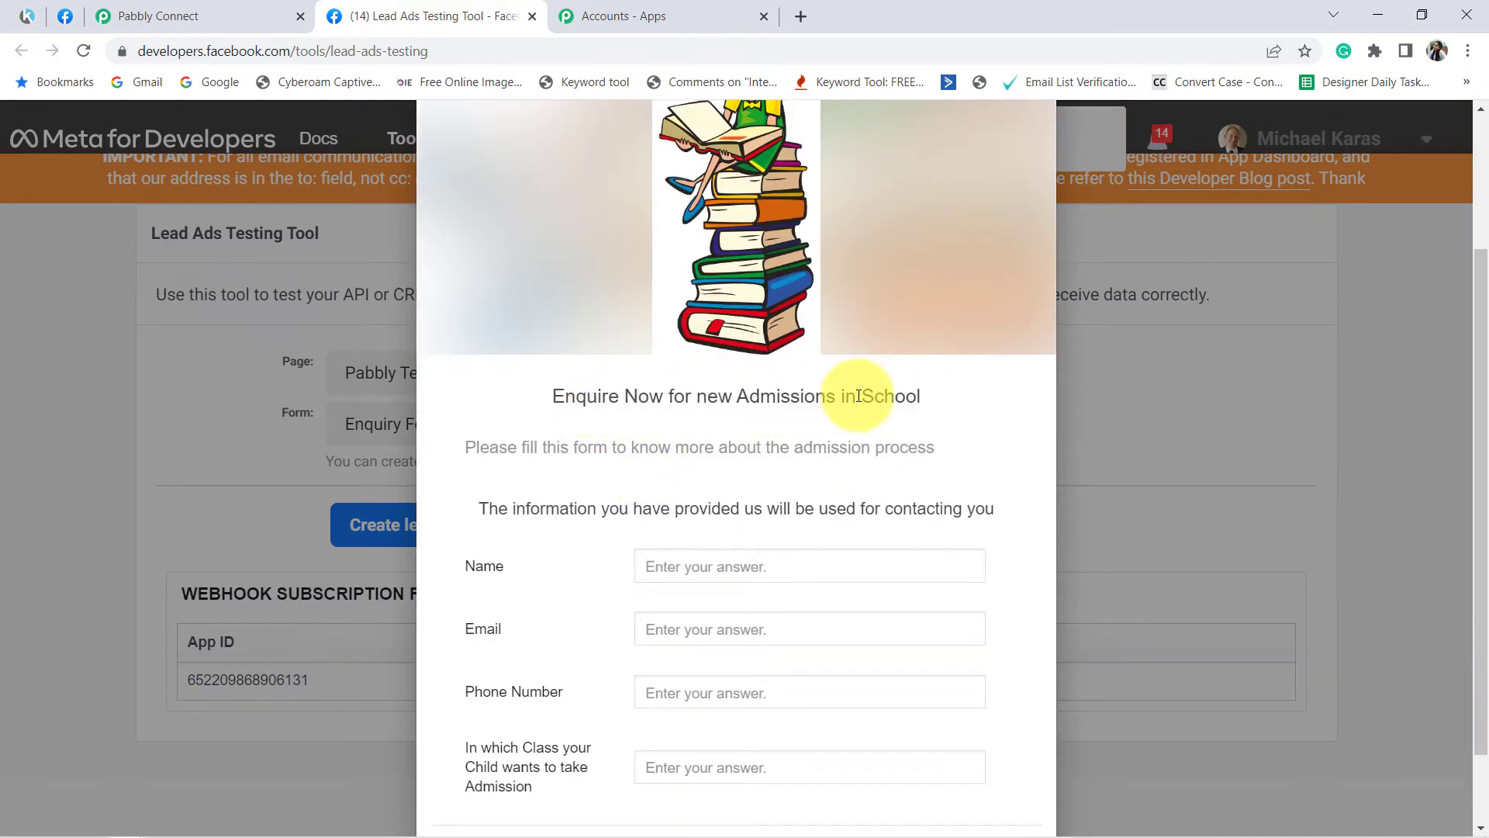
pyautogui.moveTo(694, 398); pyautogui.dragTo(847, 399)
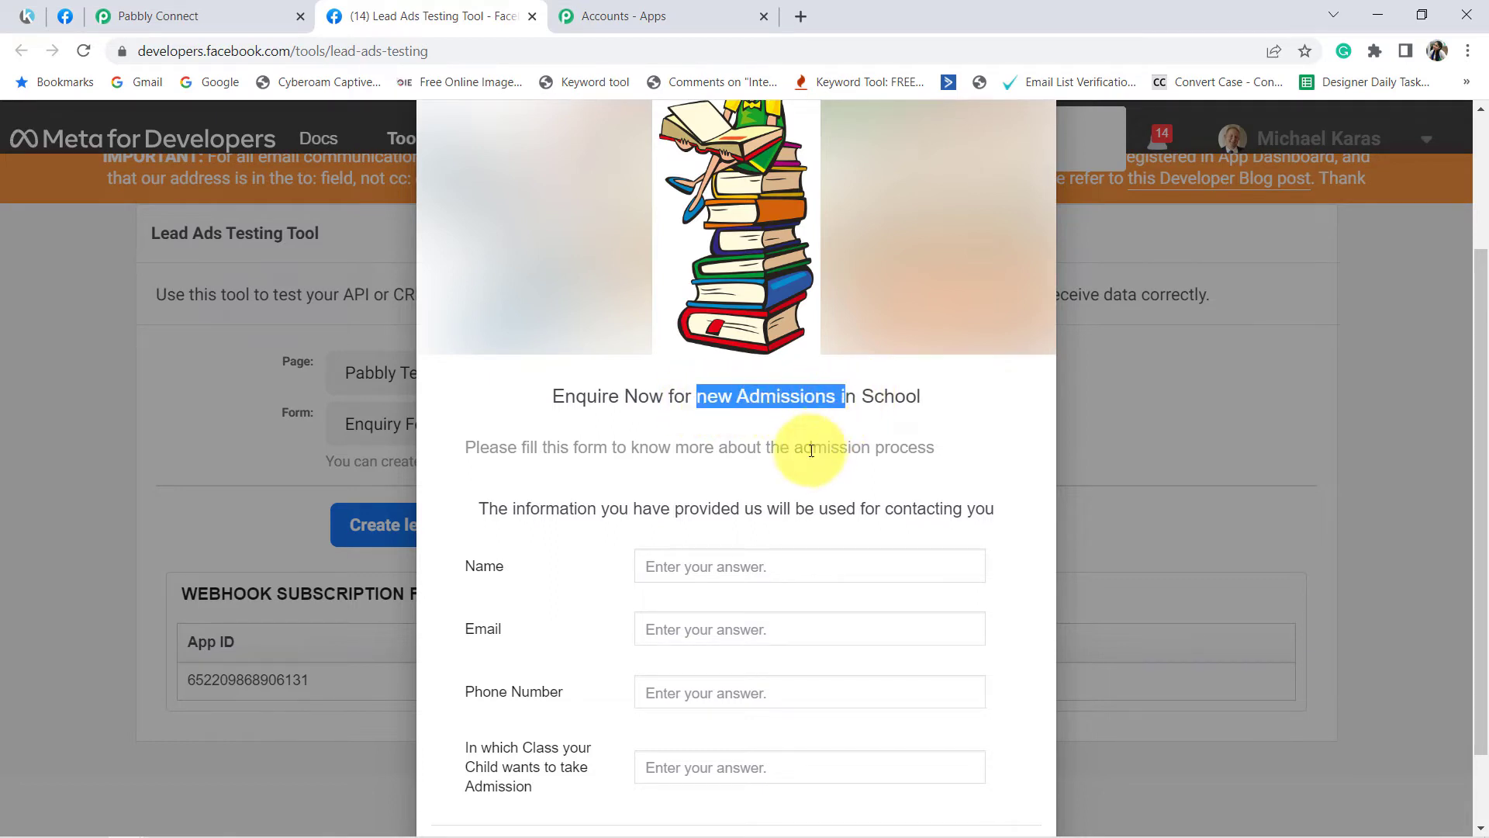
# Fill in the enquiry form with the test lead's name, email and phone number, and 5th as the class.
pyautogui.scroll(-2, 691, 469)
pyautogui.click(660, 472)
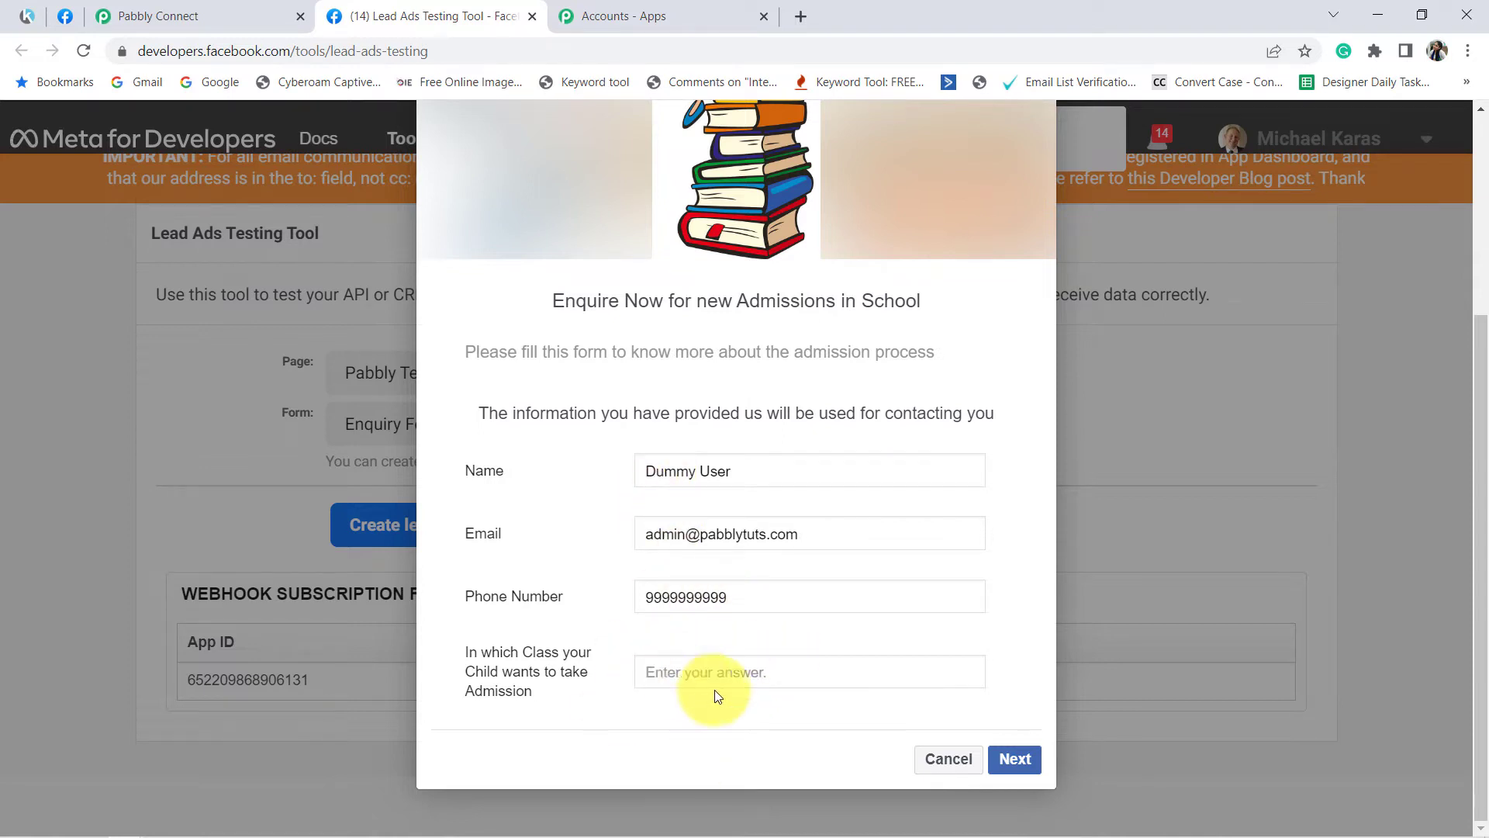
pyautogui.click(688, 673)
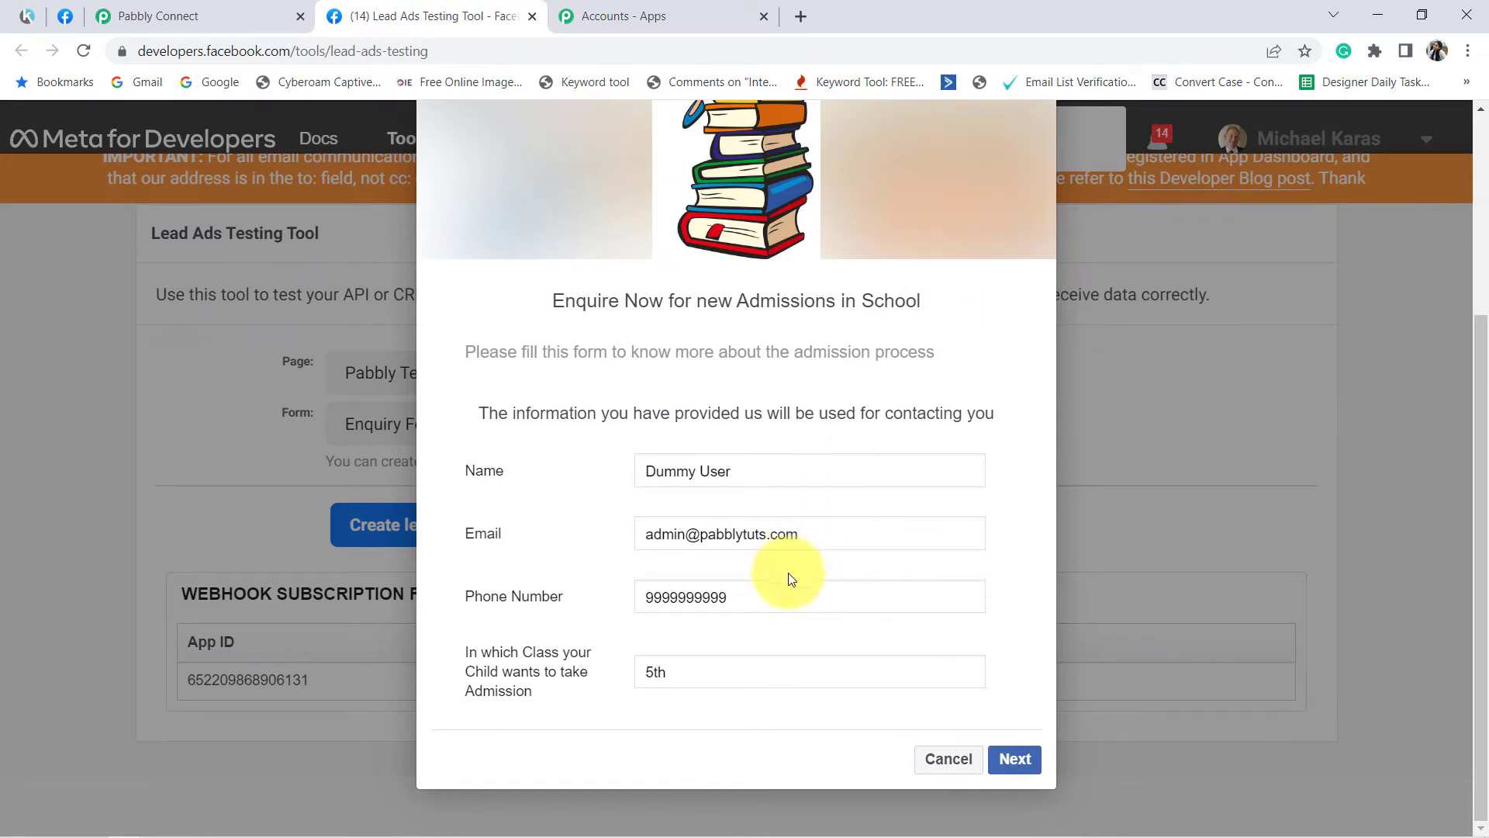
# Proceed to the terms and conditions, submit the test lead and close the form preview.
pyautogui.click(1021, 767)
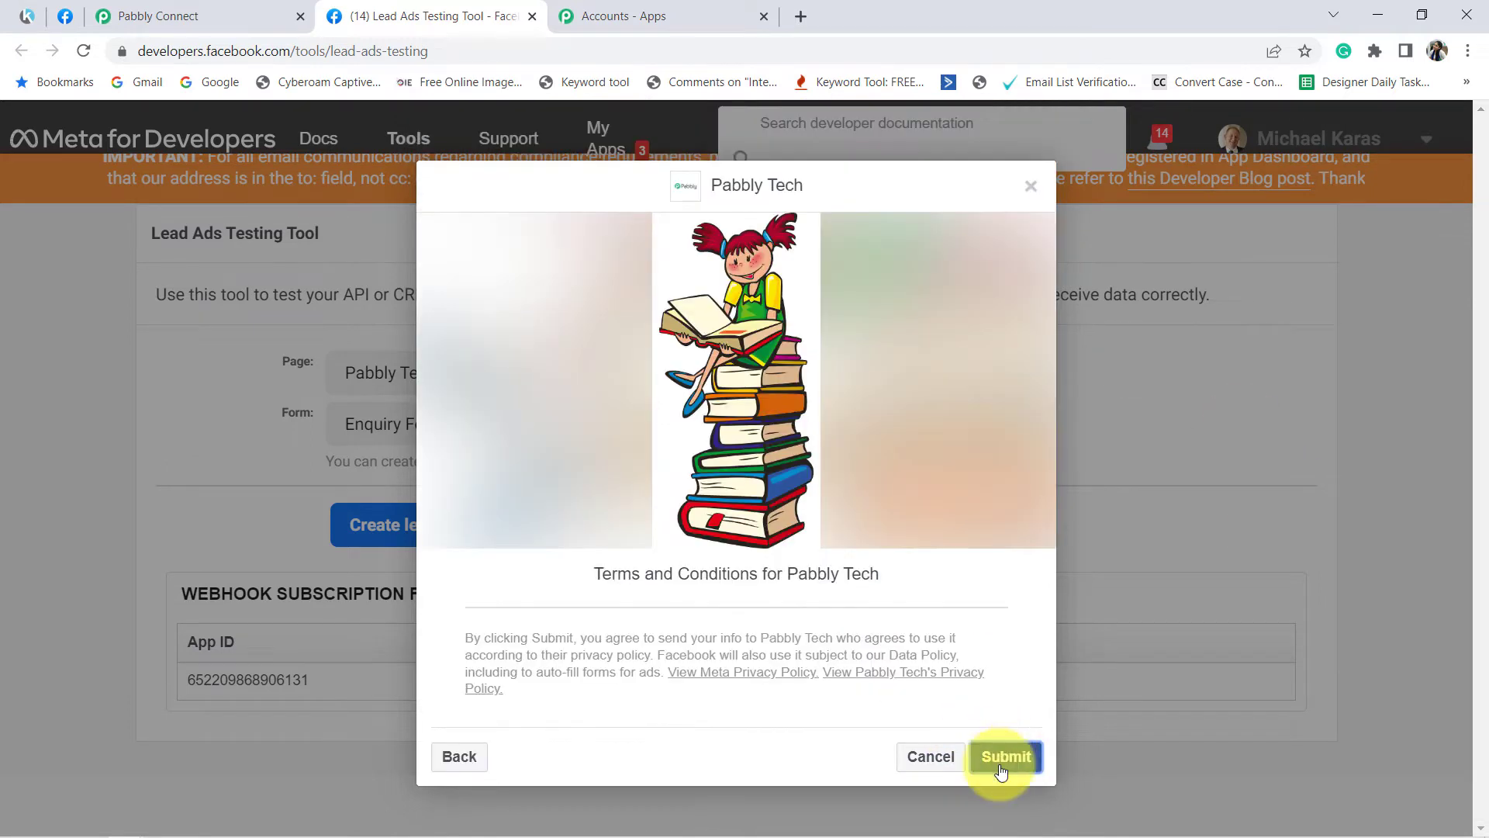
pyautogui.click(1003, 759)
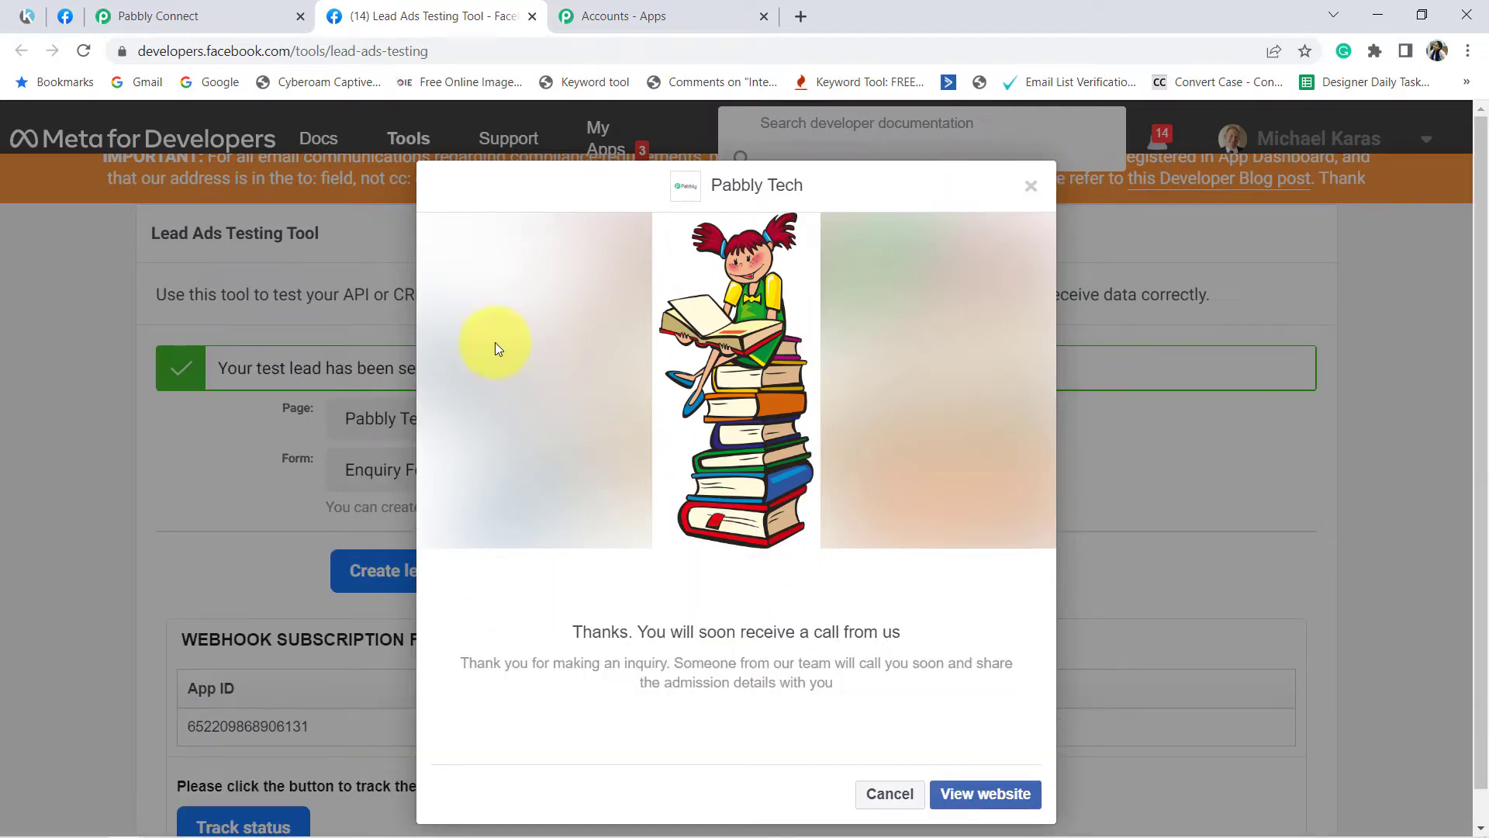
pyautogui.click(1030, 185)
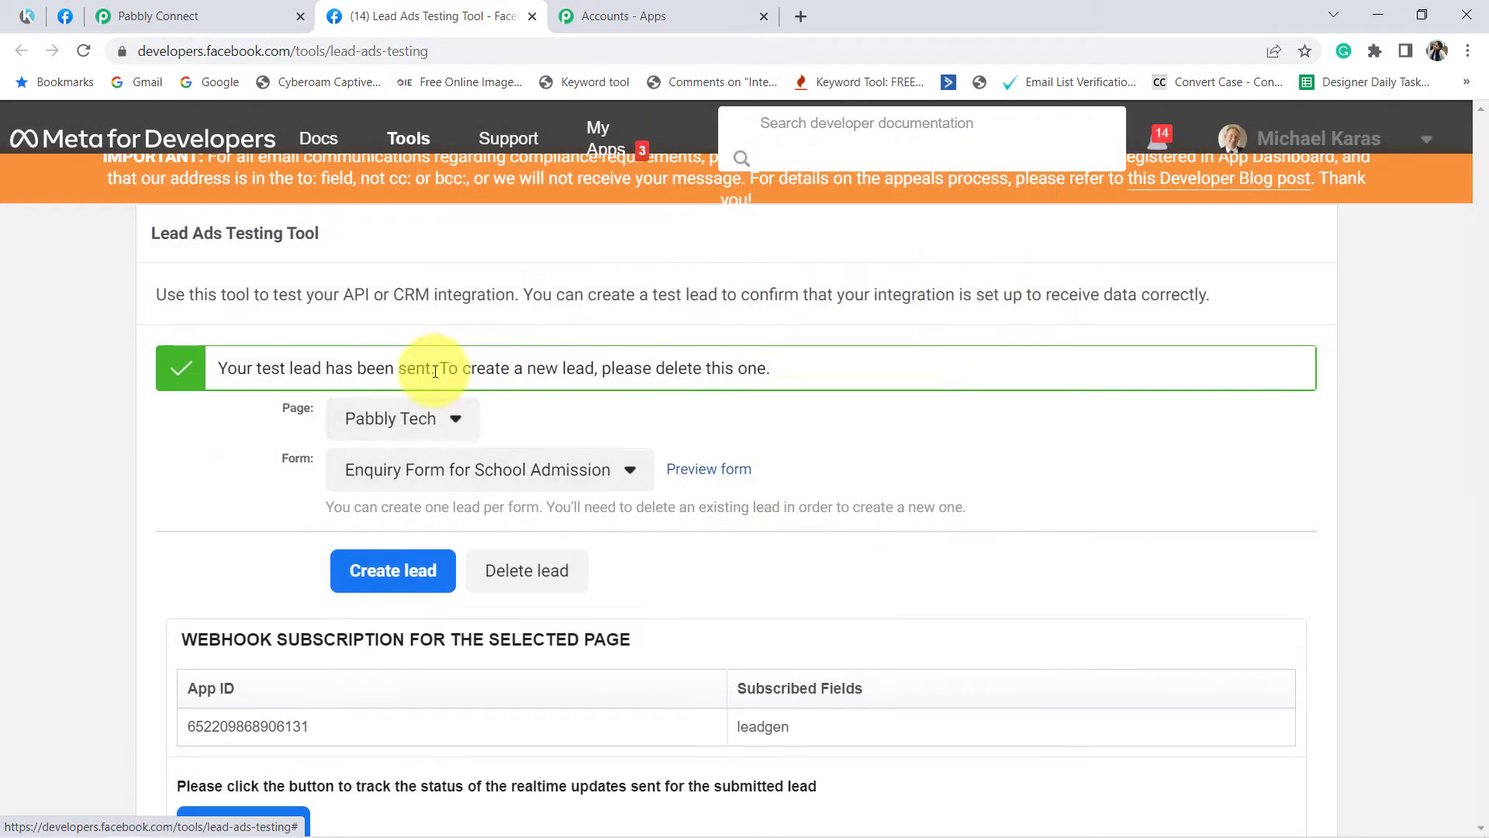
# Read the testing tool's message about the submitted lead and check the page's web address.
pyautogui.moveTo(225, 368); pyautogui.dragTo(746, 369)
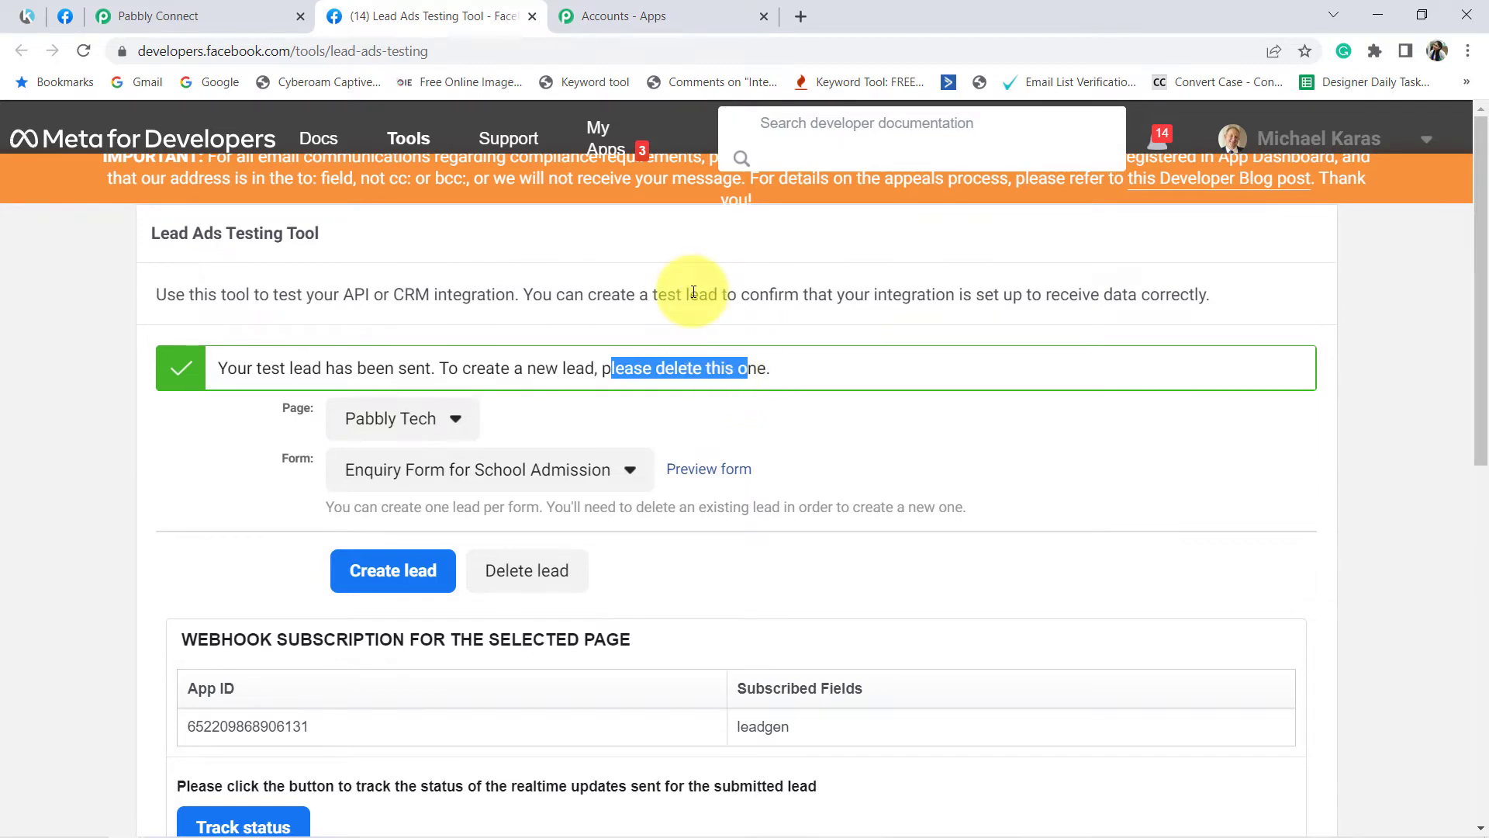
pyautogui.moveTo(326, 57); pyautogui.dragTo(444, 54)
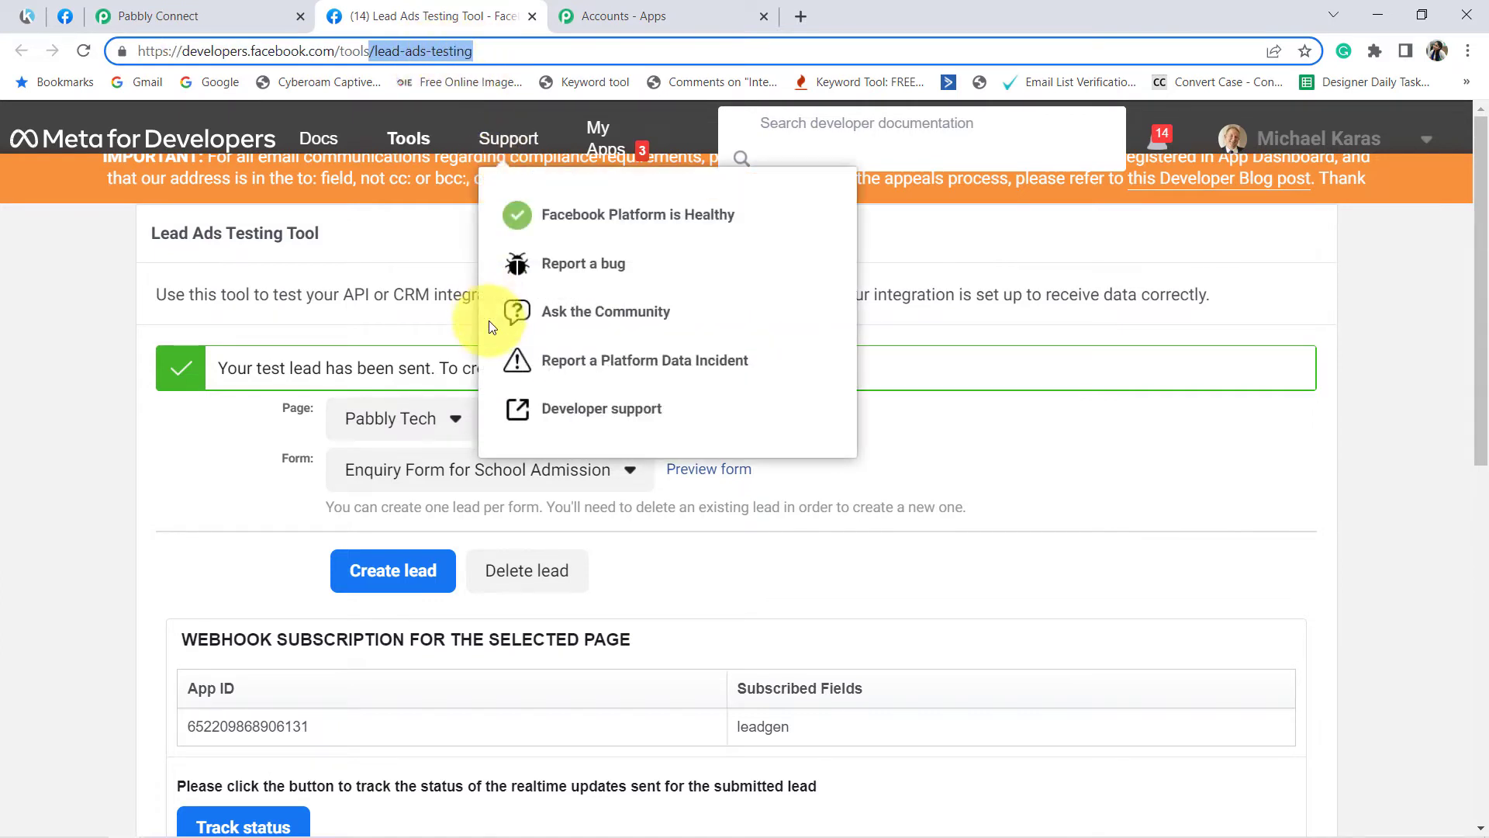
pyautogui.click(551, 495)
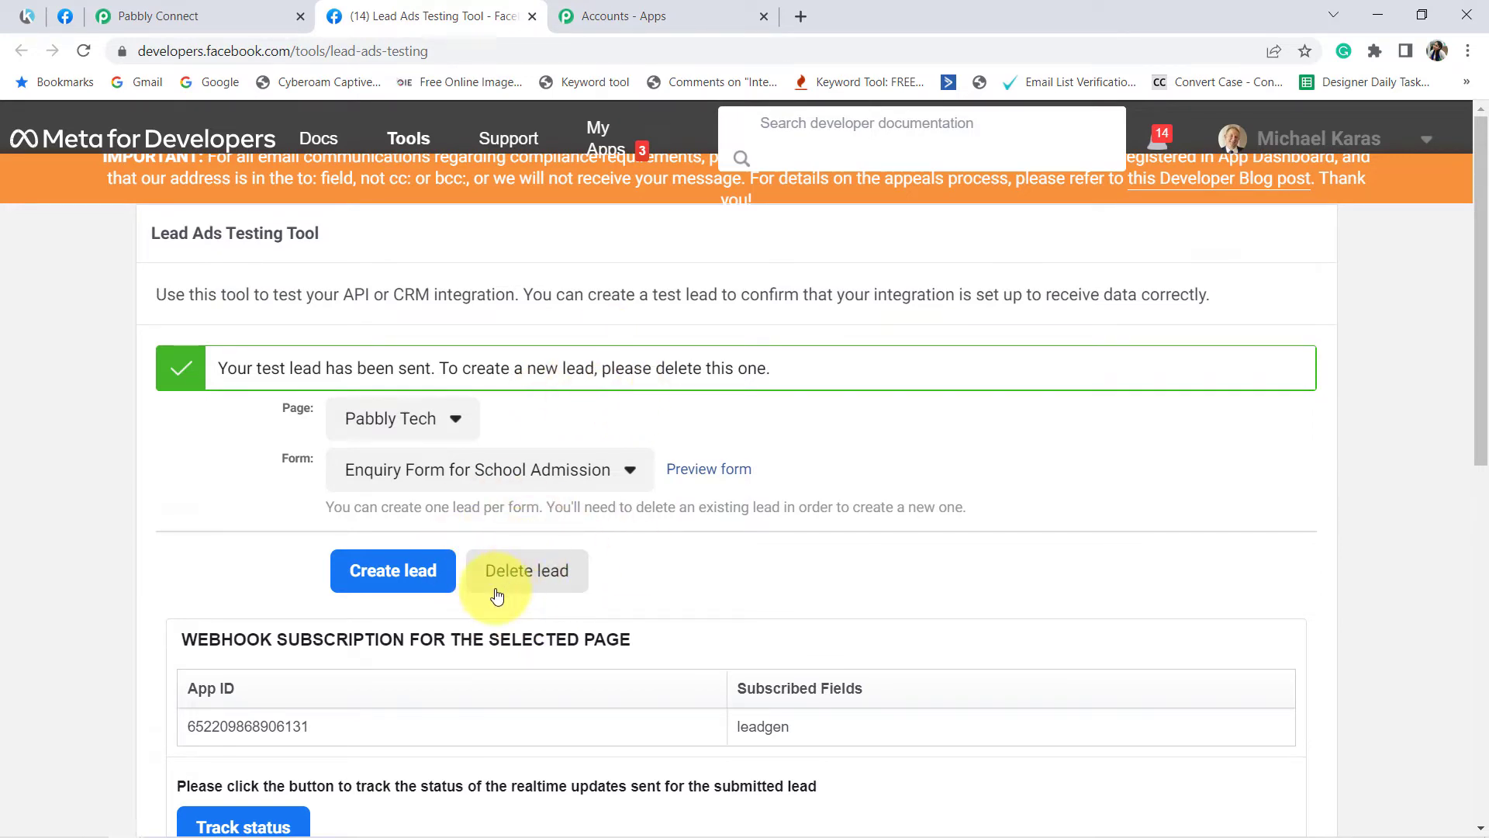
# Switch back to Pabbly Connect and examine the trigger's received response down to the lead's contact fields.
pyautogui.click(194, 16)
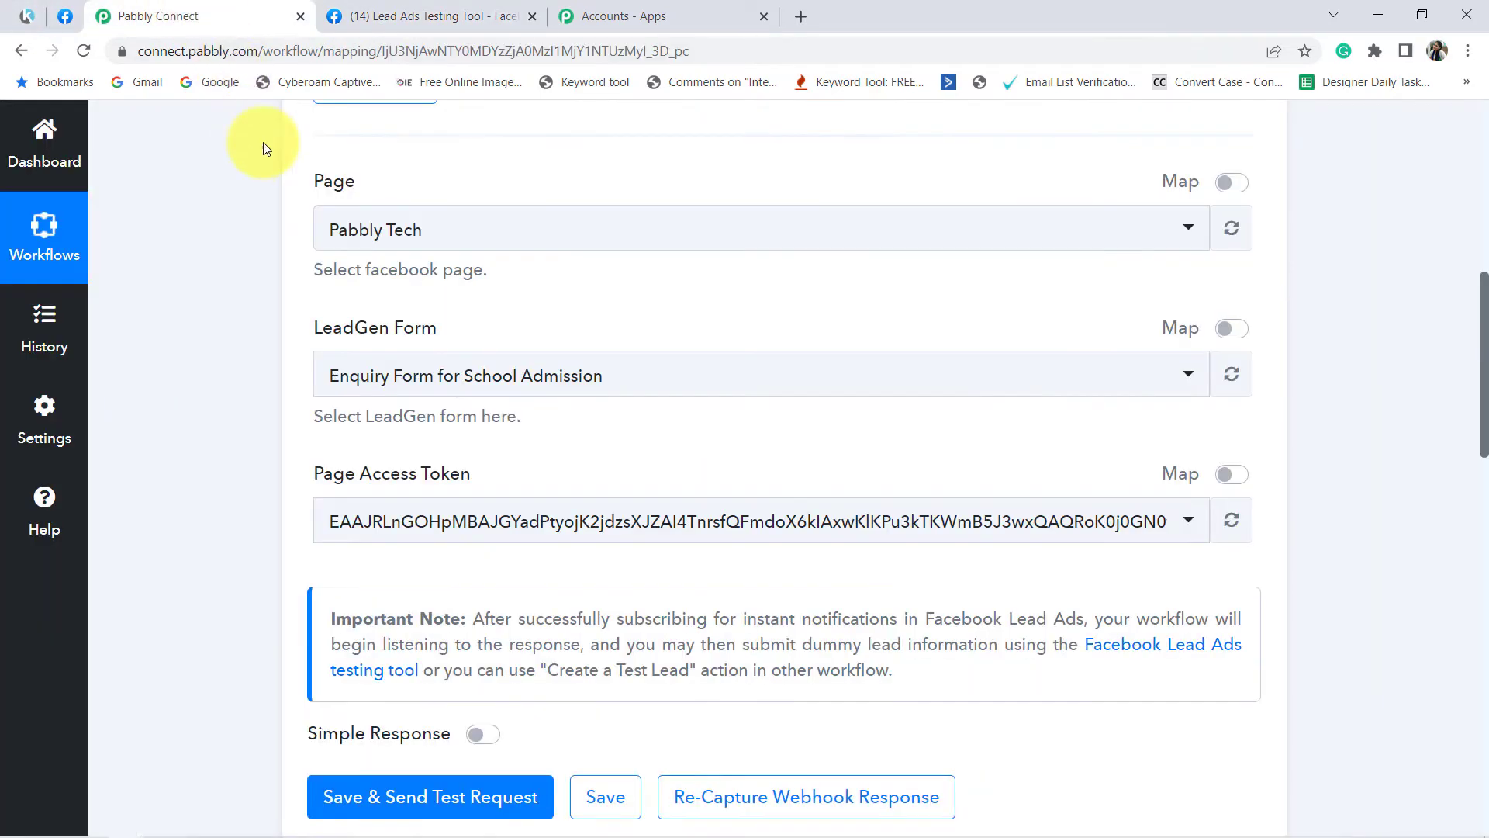
pyautogui.scroll(-7, 990, 482)
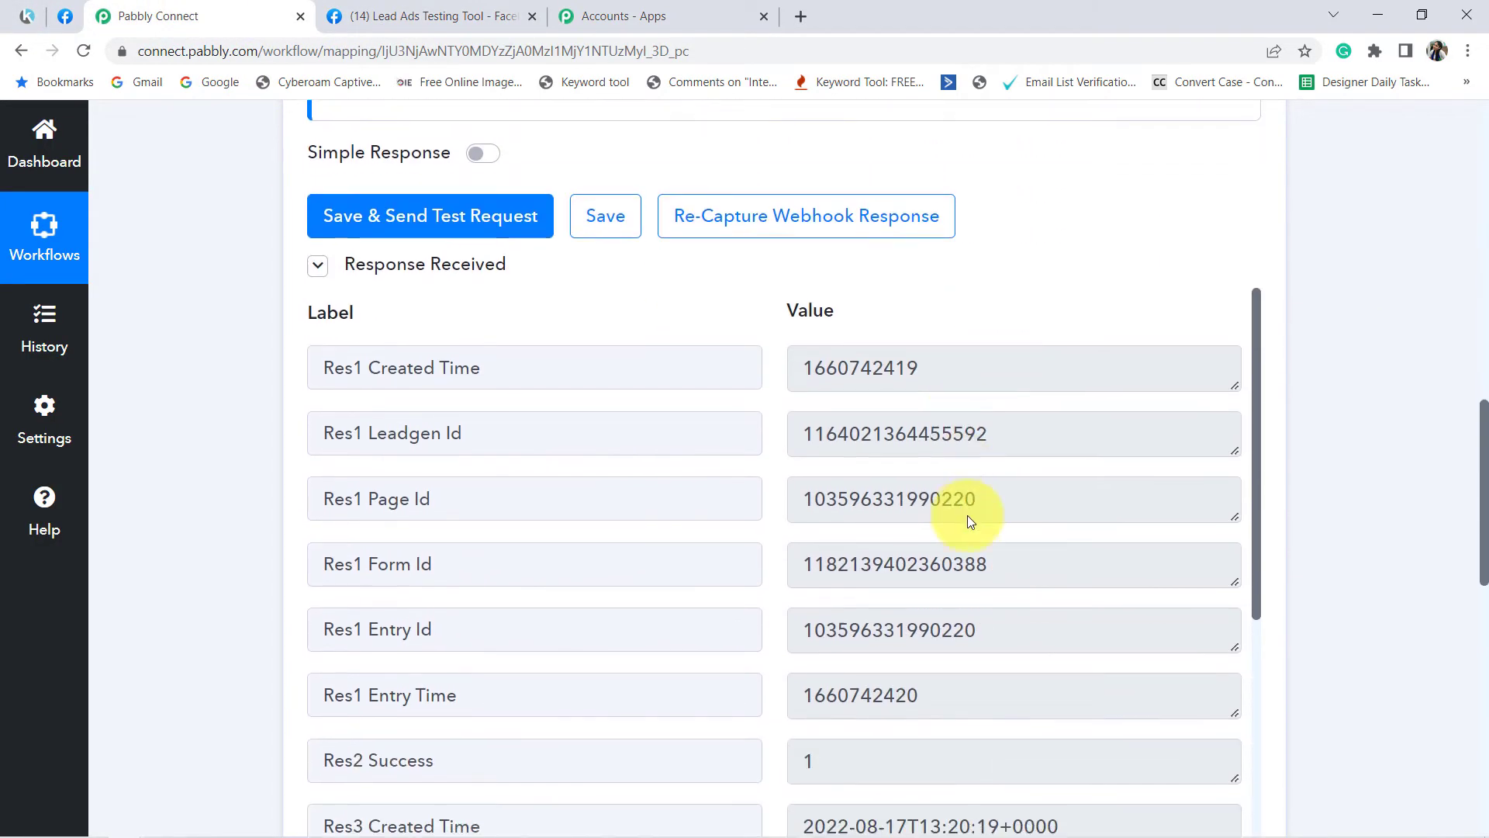
pyautogui.moveTo(375, 264); pyautogui.dragTo(864, 332)
pyautogui.moveTo(1255, 385); pyautogui.dragTo(1202, 672)
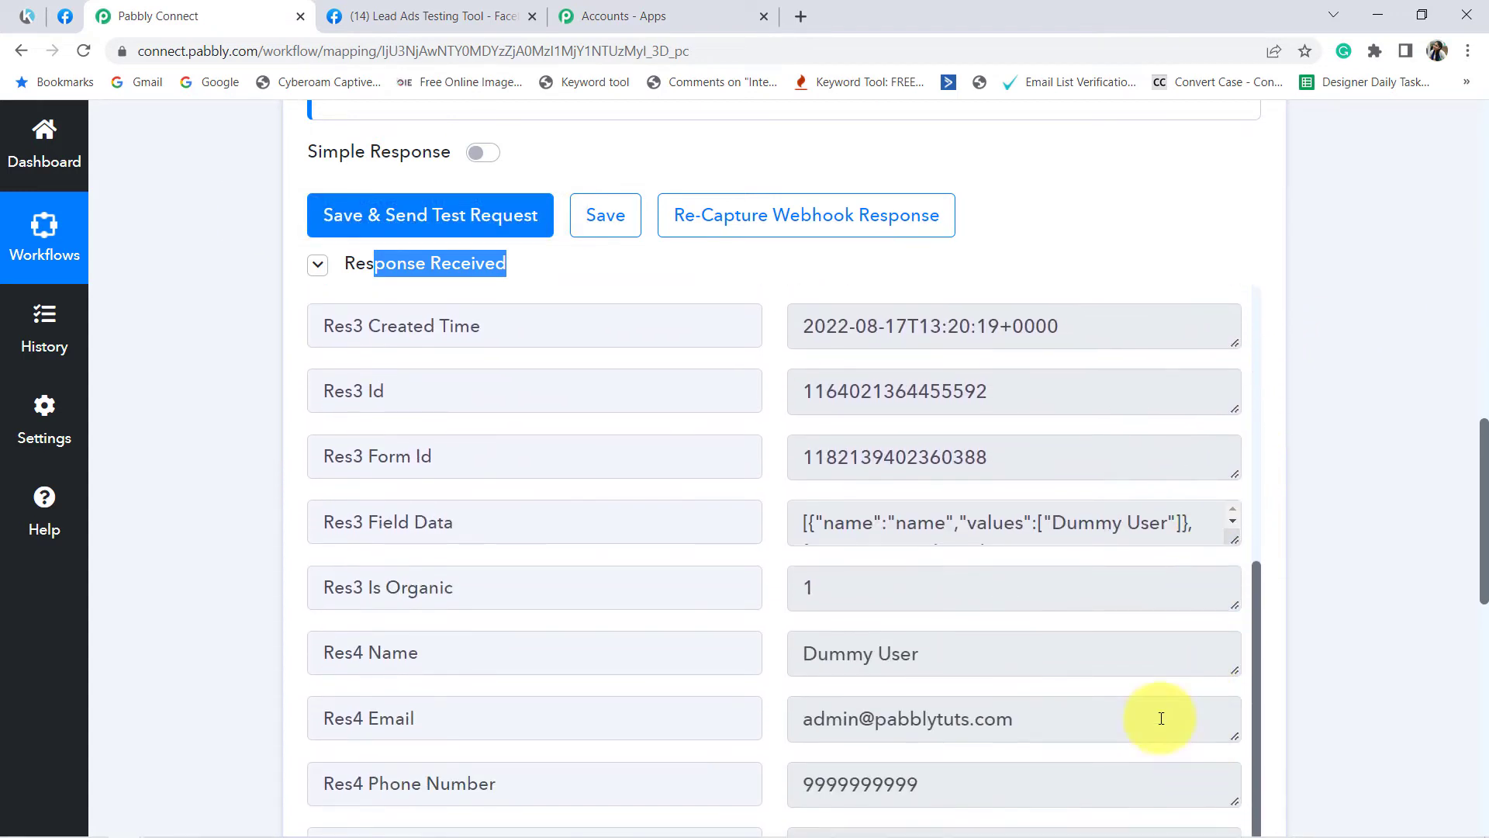
# Check the test lead's name, email, phone number and admission class in the trigger's received response.
pyautogui.scroll(-1, 931, 605)
pyautogui.moveTo(829, 562); pyautogui.dragTo(900, 564)
pyautogui.moveTo(834, 631); pyautogui.dragTo(1013, 622)
pyautogui.moveTo(847, 688); pyautogui.dragTo(913, 698)
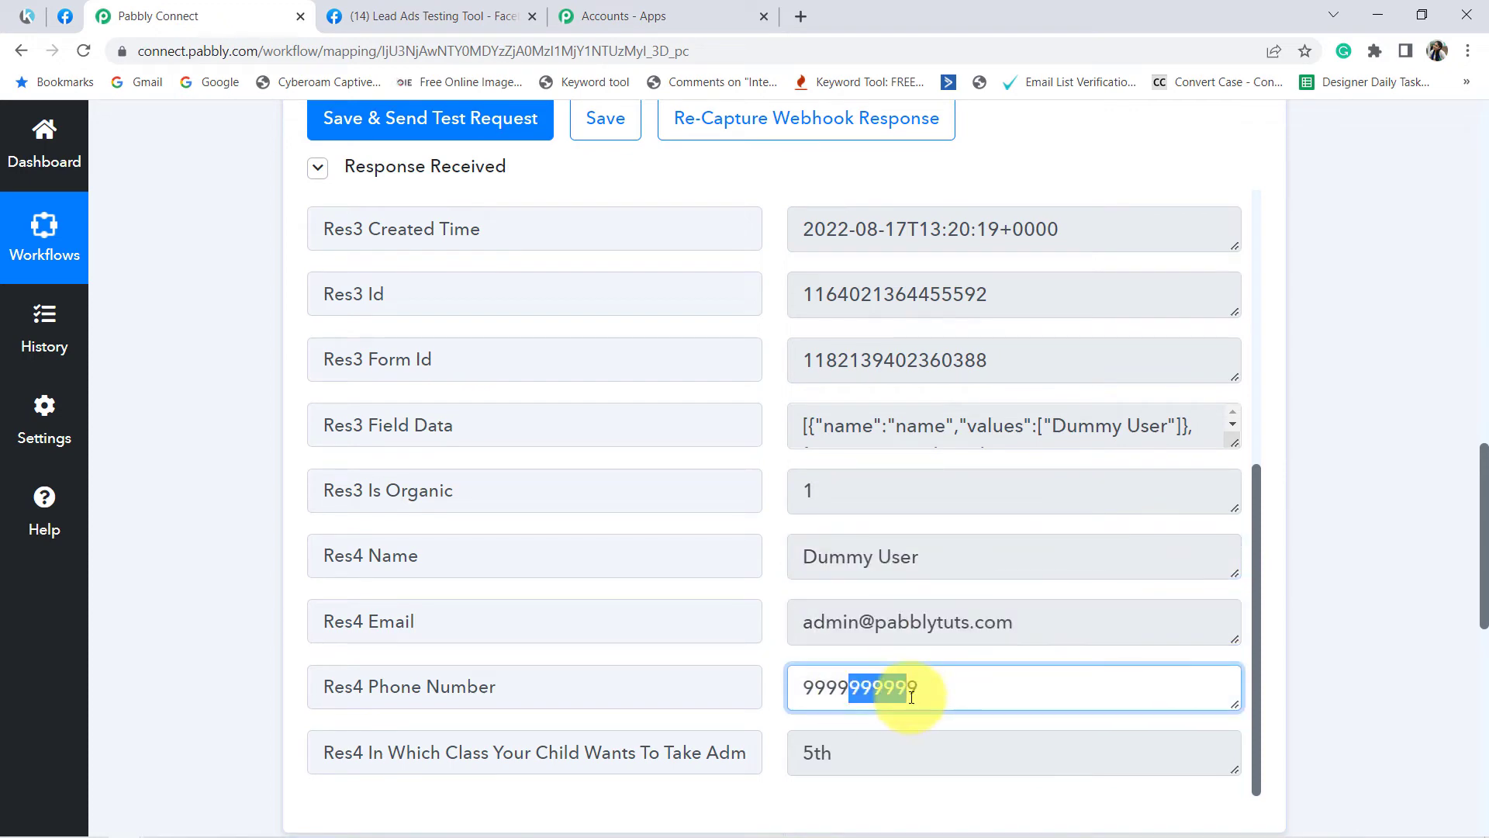
pyautogui.moveTo(803, 757); pyautogui.dragTo(854, 751)
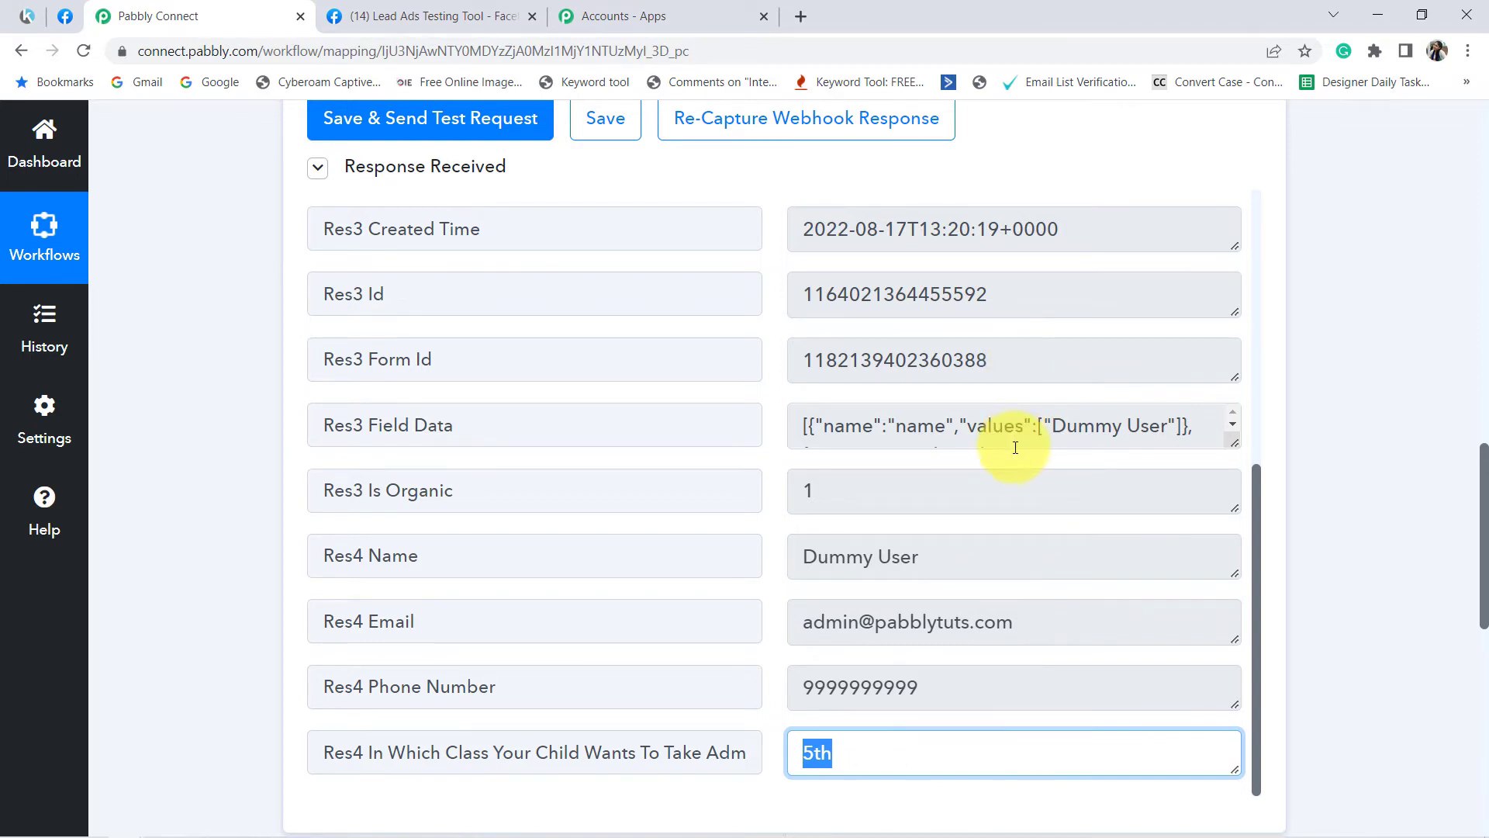
pyautogui.click(857, 561)
# Choose Kartra as the workflow's action application and set its action event to Create Lead.
pyautogui.scroll(-8, 190, 599)
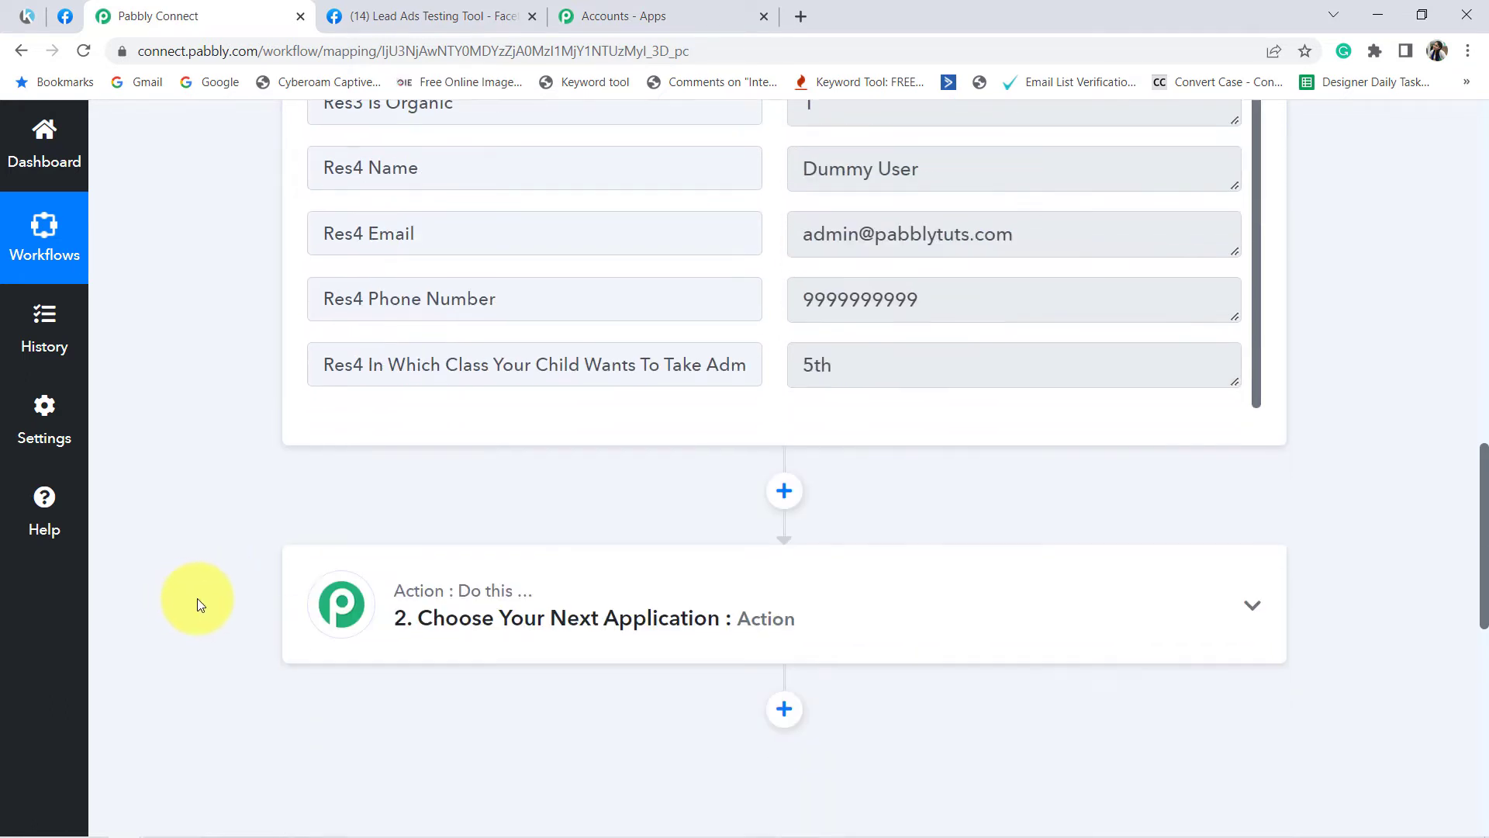
pyautogui.click(602, 432)
pyautogui.click(419, 561)
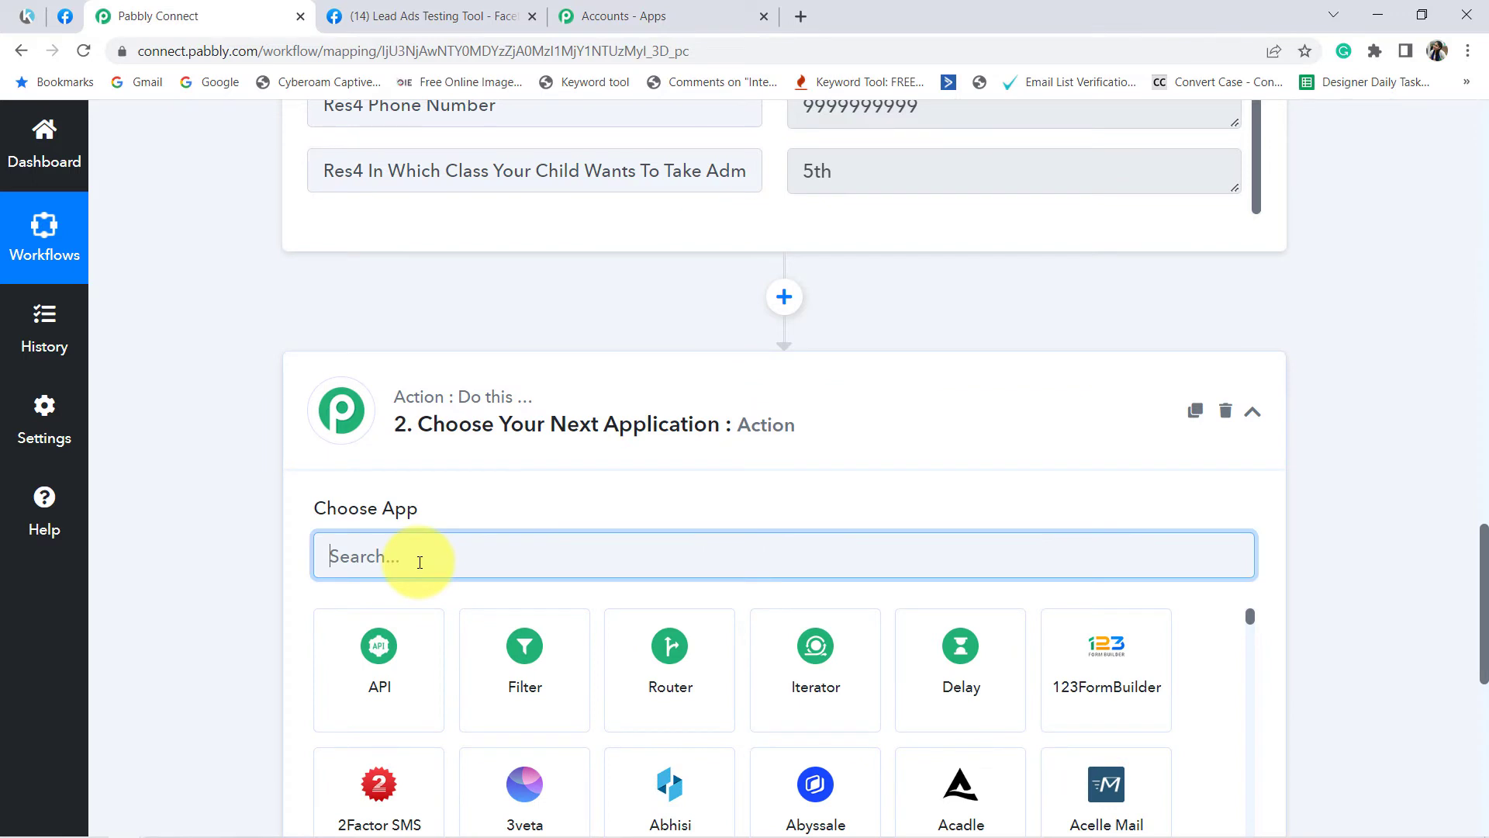
pyautogui.write('kart')
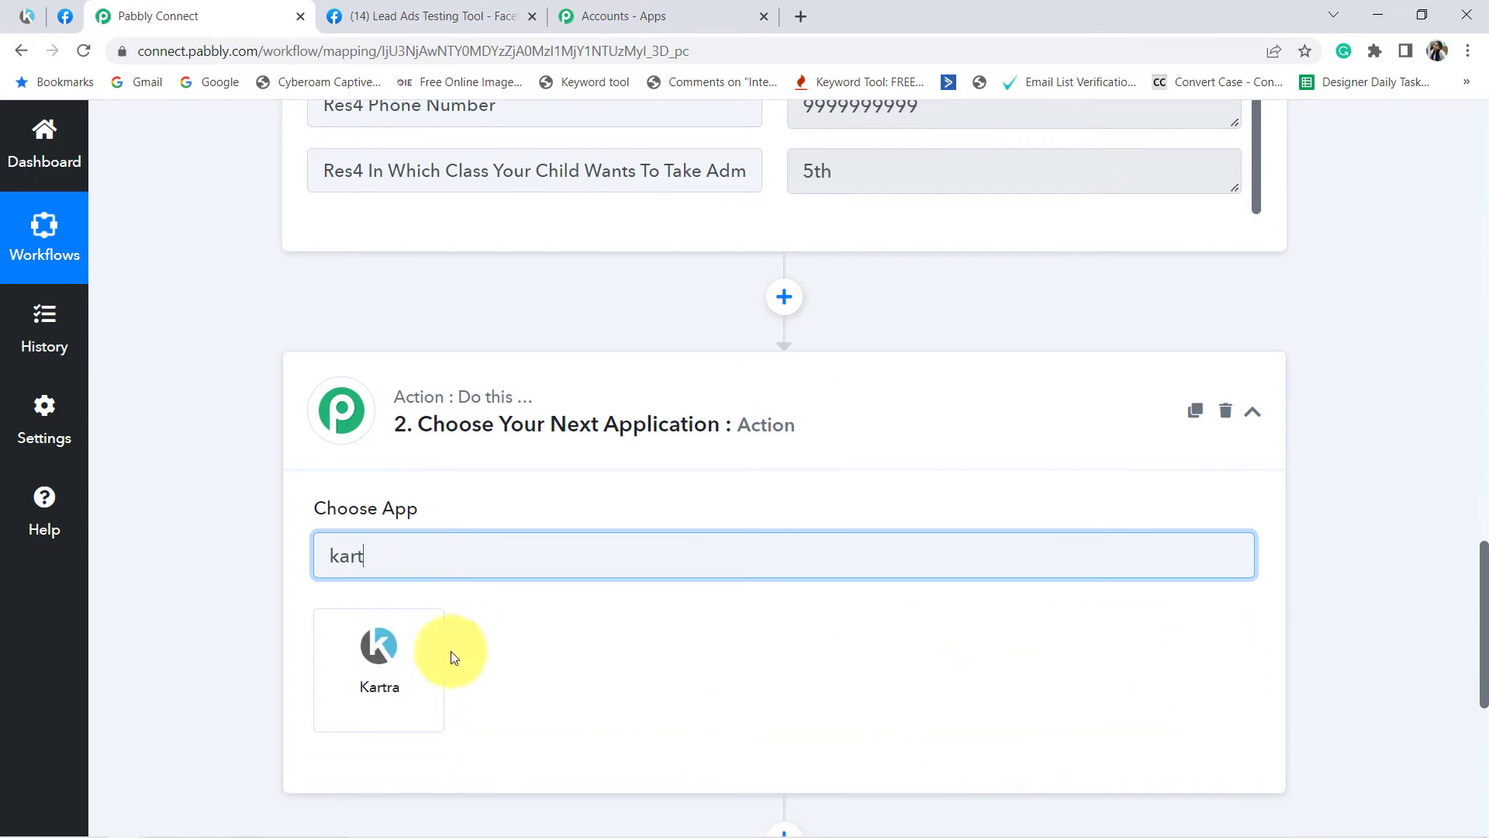
pyautogui.click(392, 669)
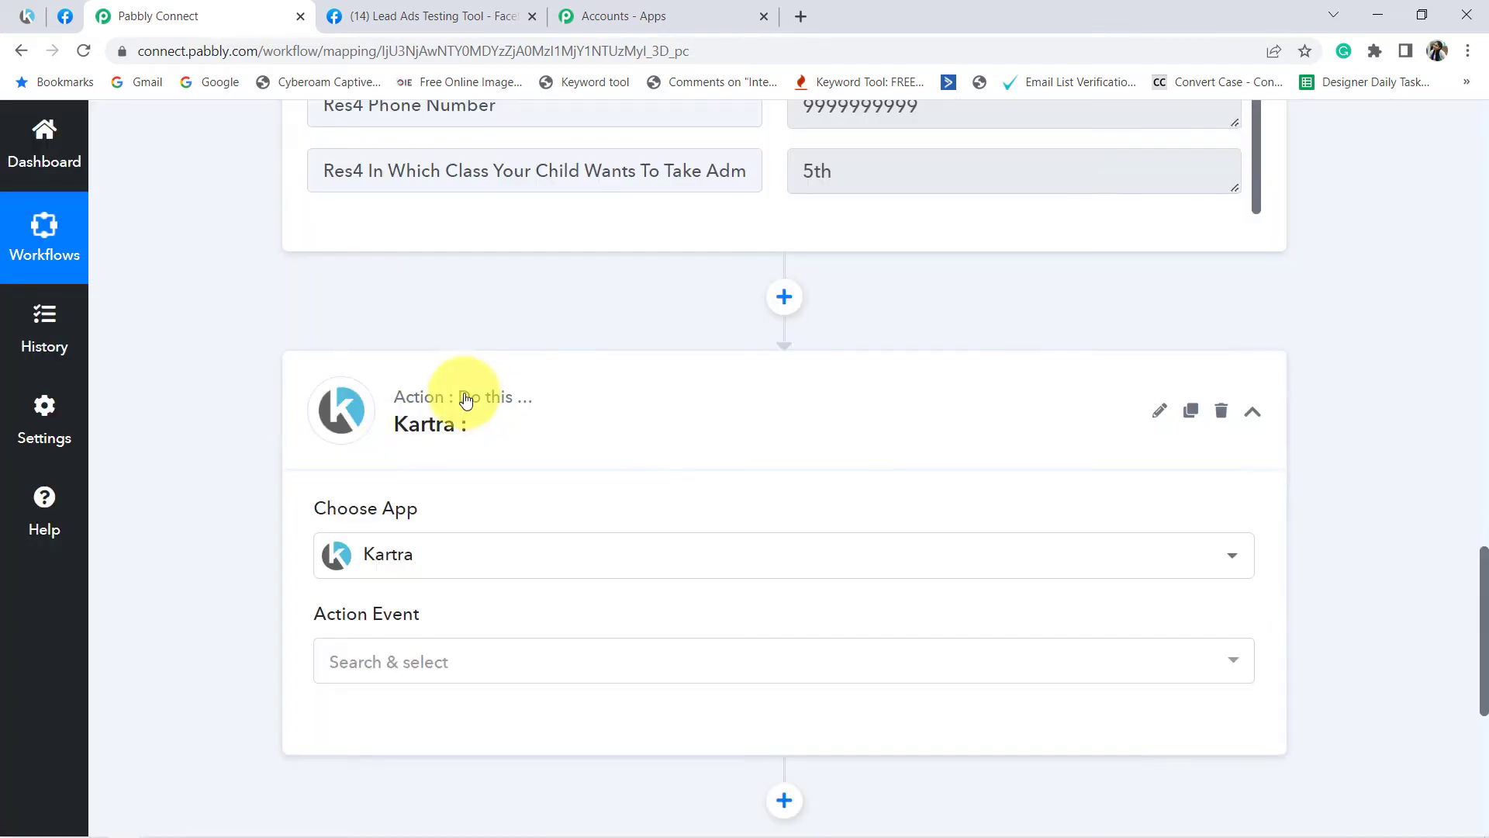
pyautogui.scroll(-3, 504, 411)
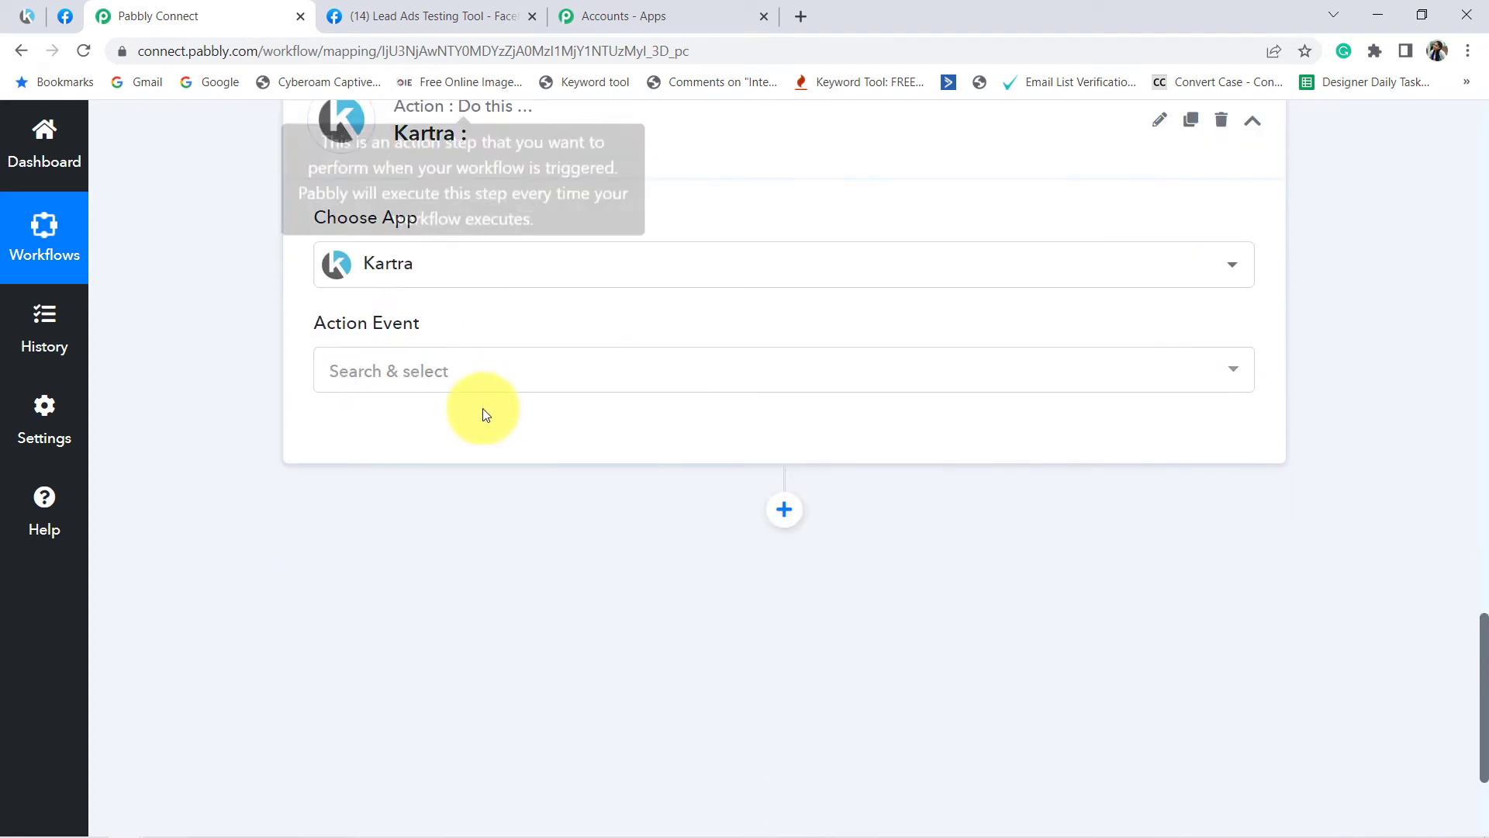
pyautogui.click(416, 381)
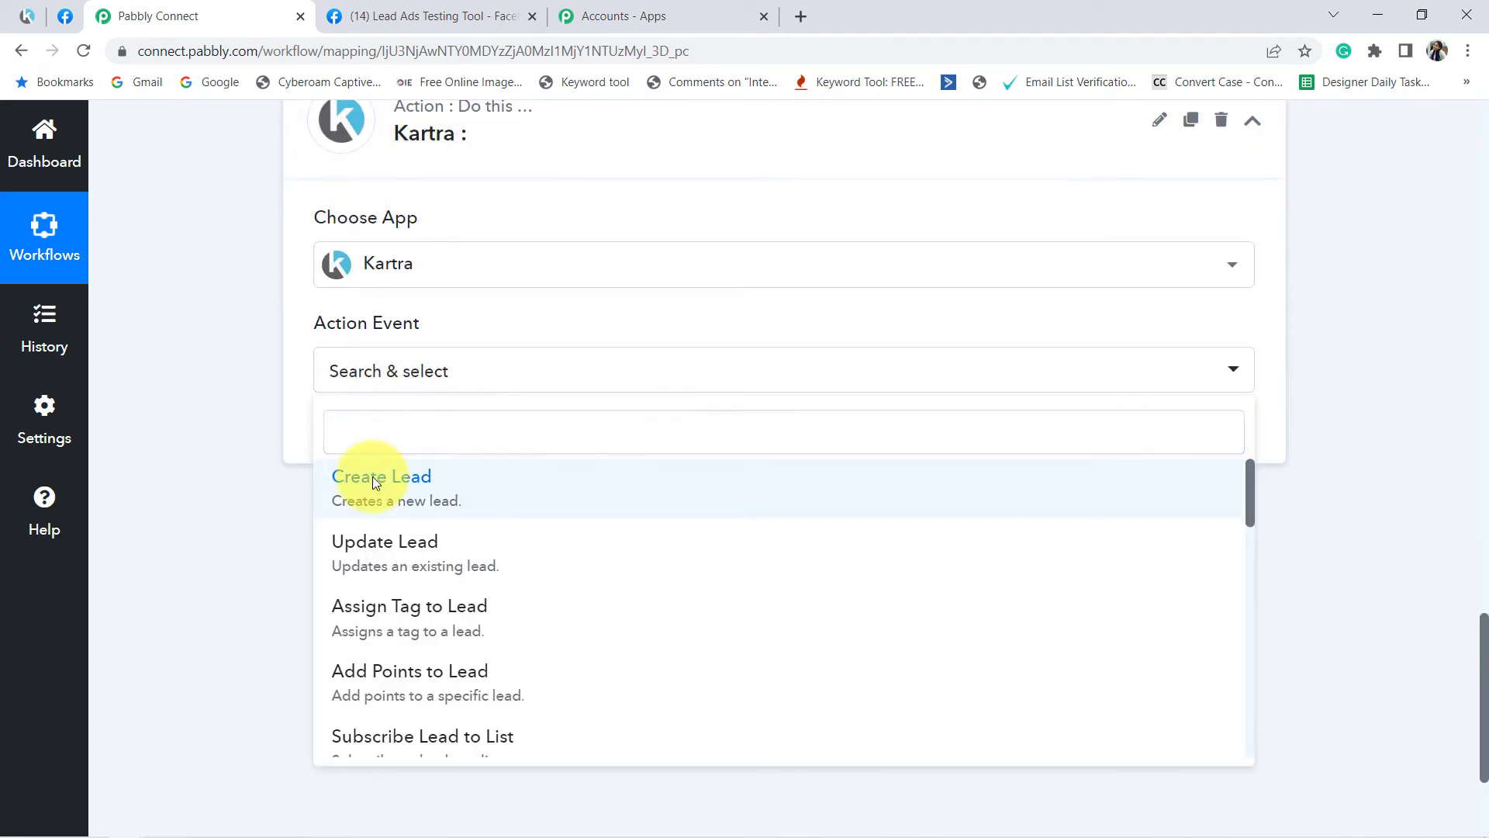
pyautogui.click(372, 477)
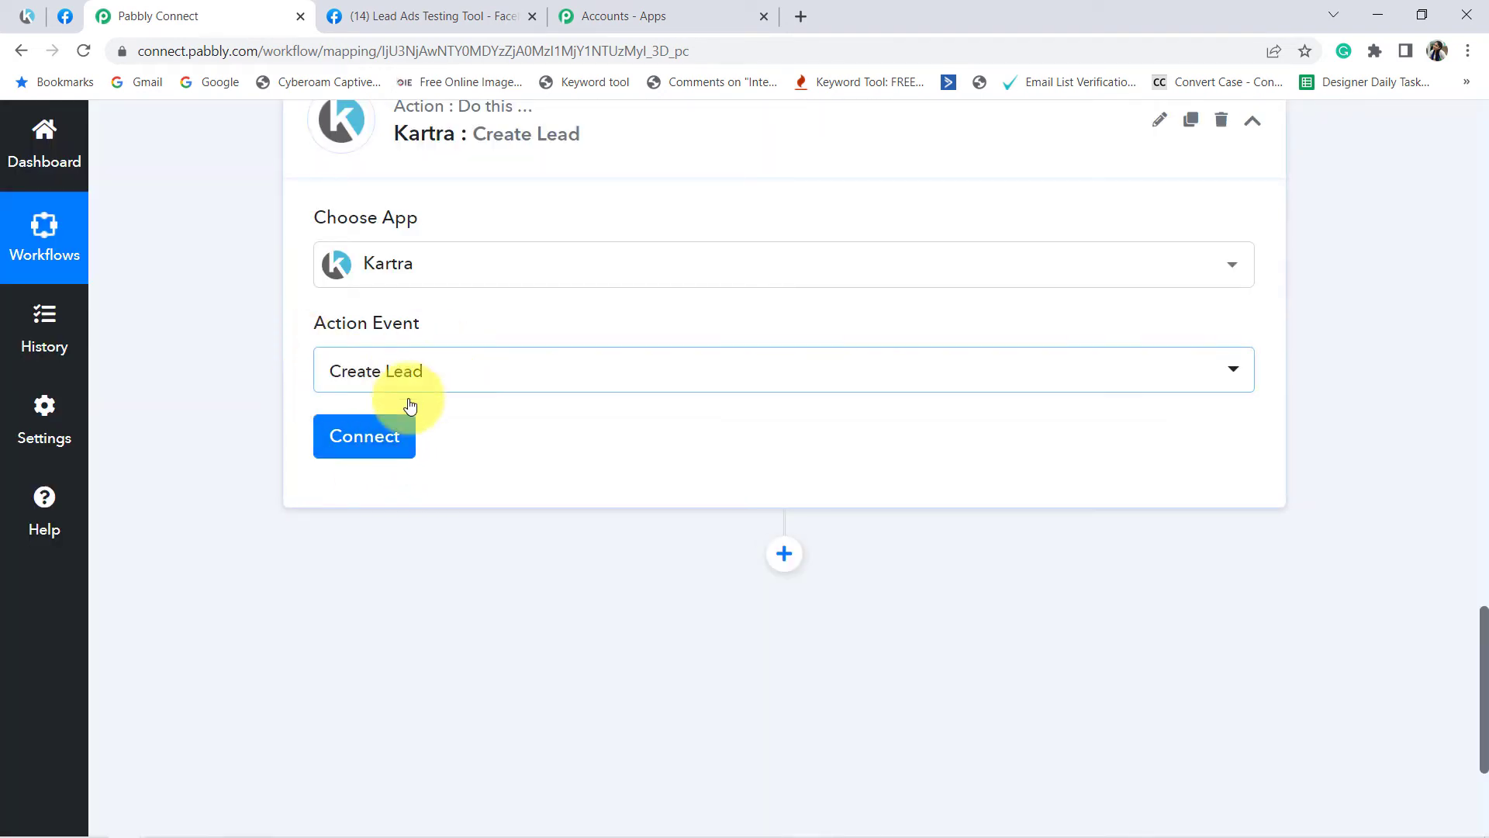
# Start connecting the Kartra account with a new connection and locate its API Key and API Password fields.
pyautogui.click(365, 444)
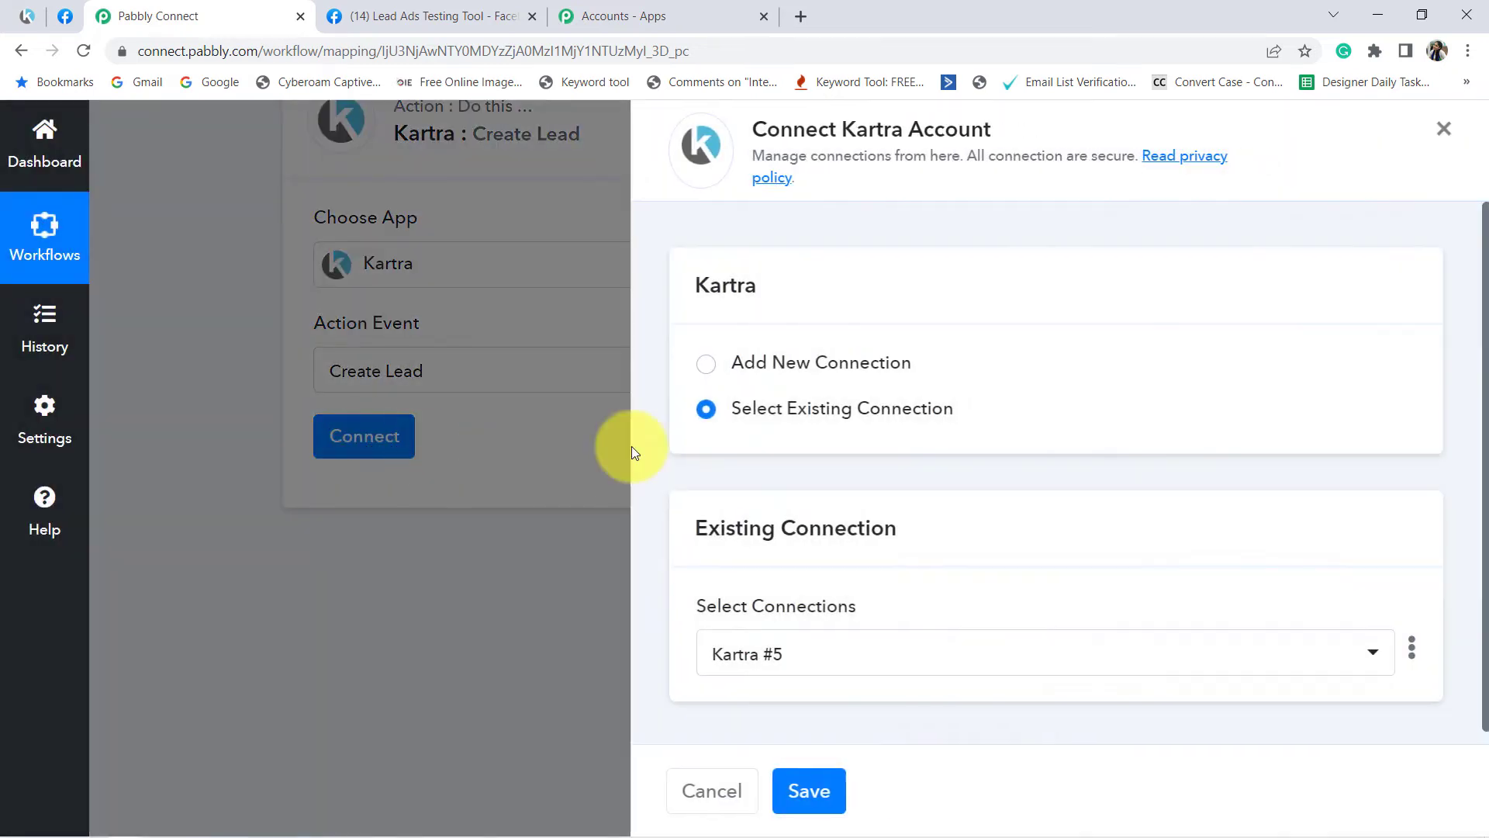
pyautogui.click(802, 364)
pyautogui.scroll(-3, 807, 364)
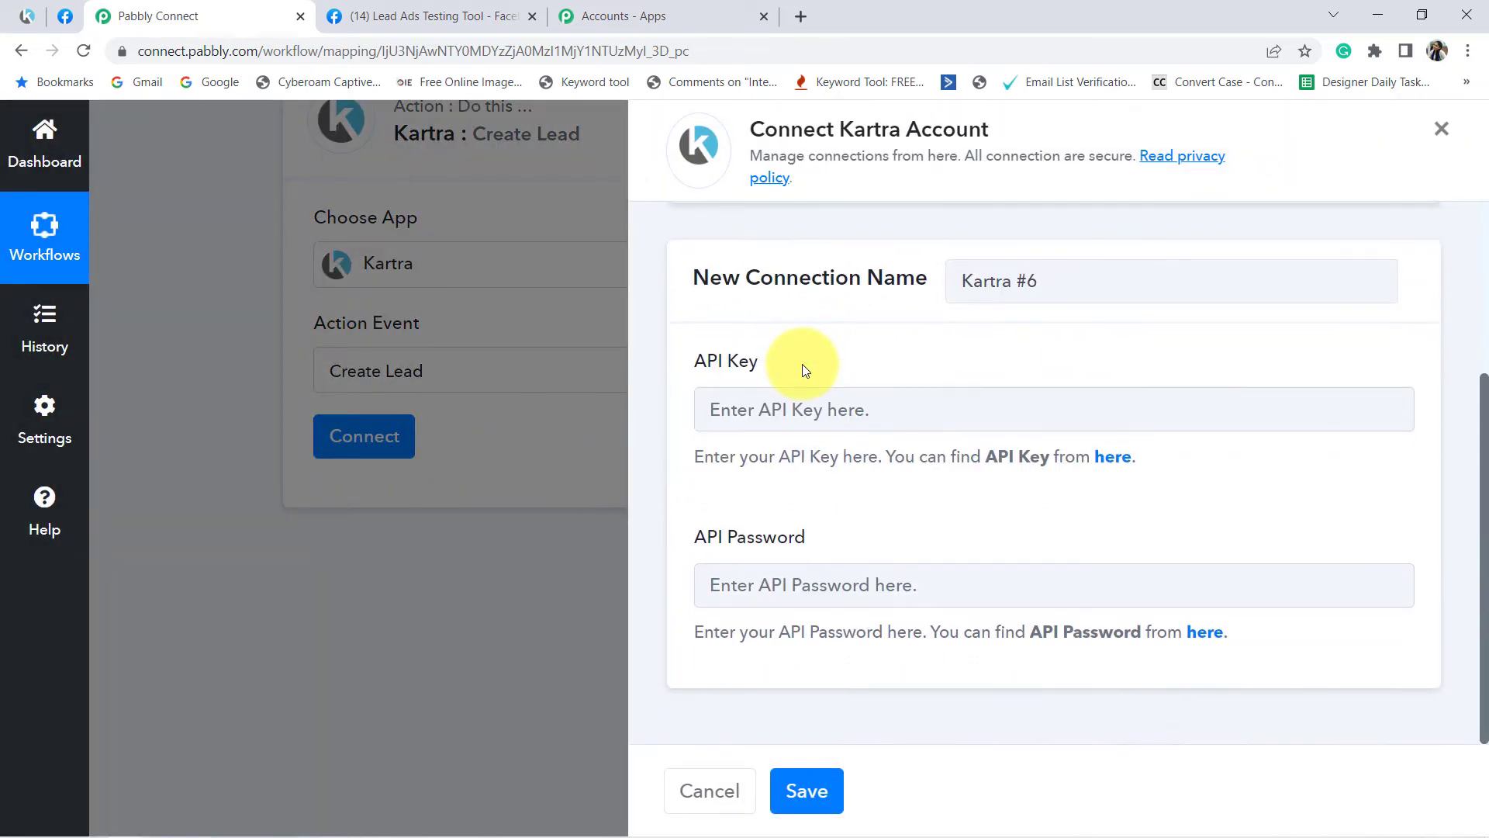
pyautogui.tripleClick(722, 374)
pyautogui.moveTo(724, 539); pyautogui.dragTo(708, 539)
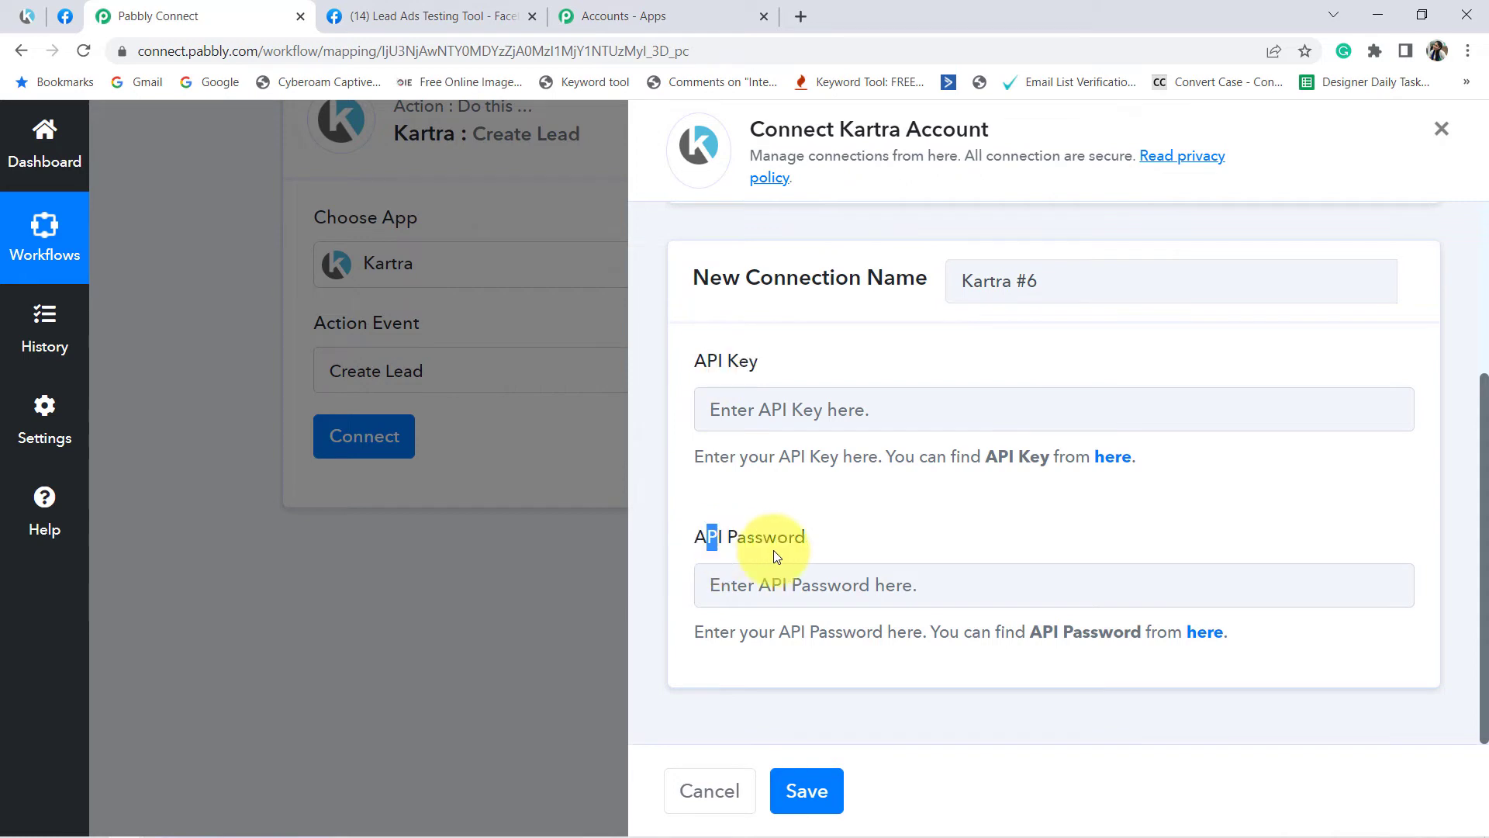
# Open Kartra's API page, copy the inbound API key and paste it into the new connection's API Key field.
pyautogui.click(1113, 460)
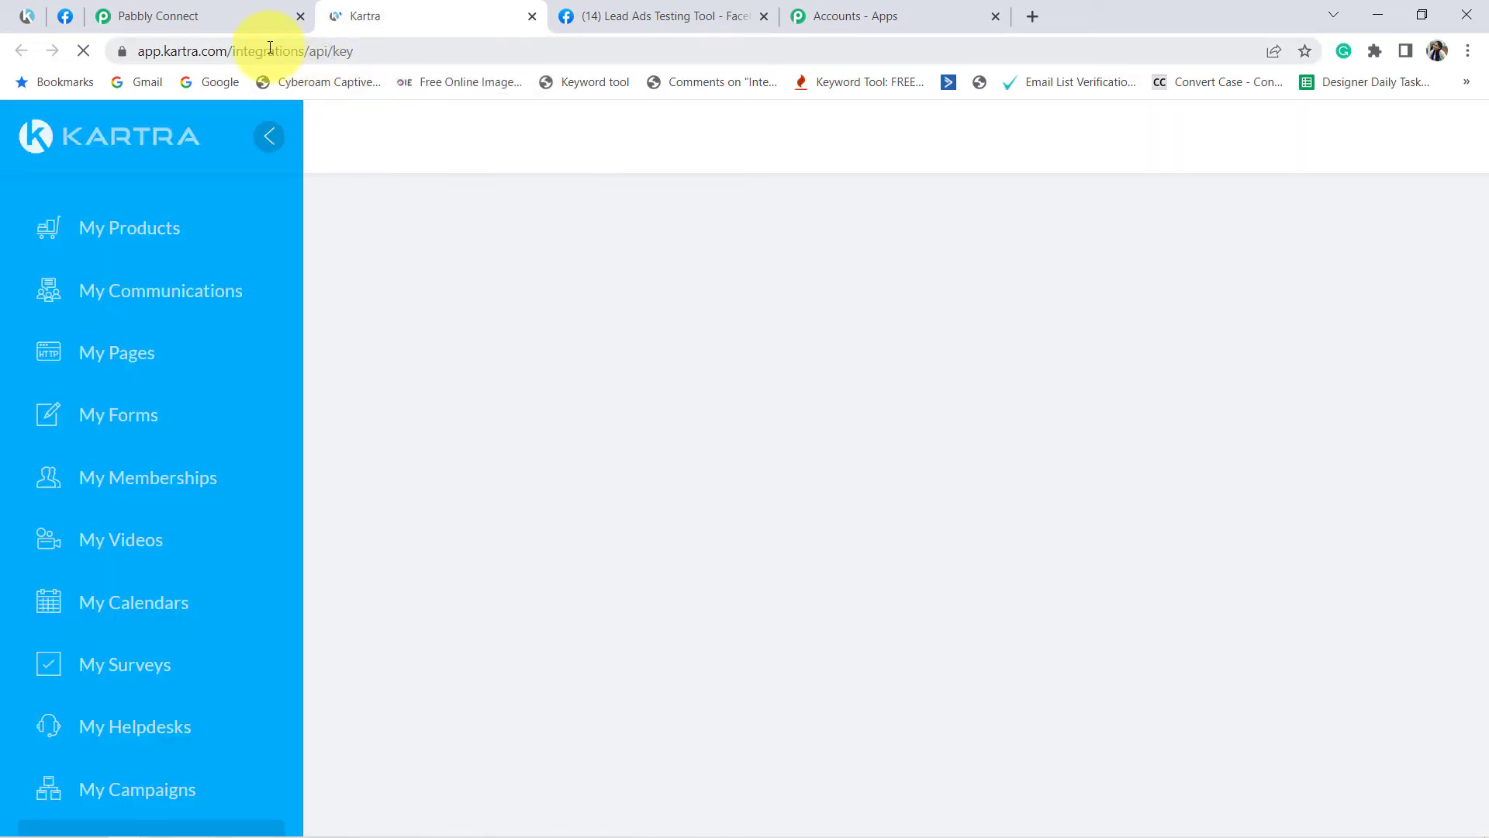
pyautogui.moveTo(250, 49); pyautogui.dragTo(375, 49)
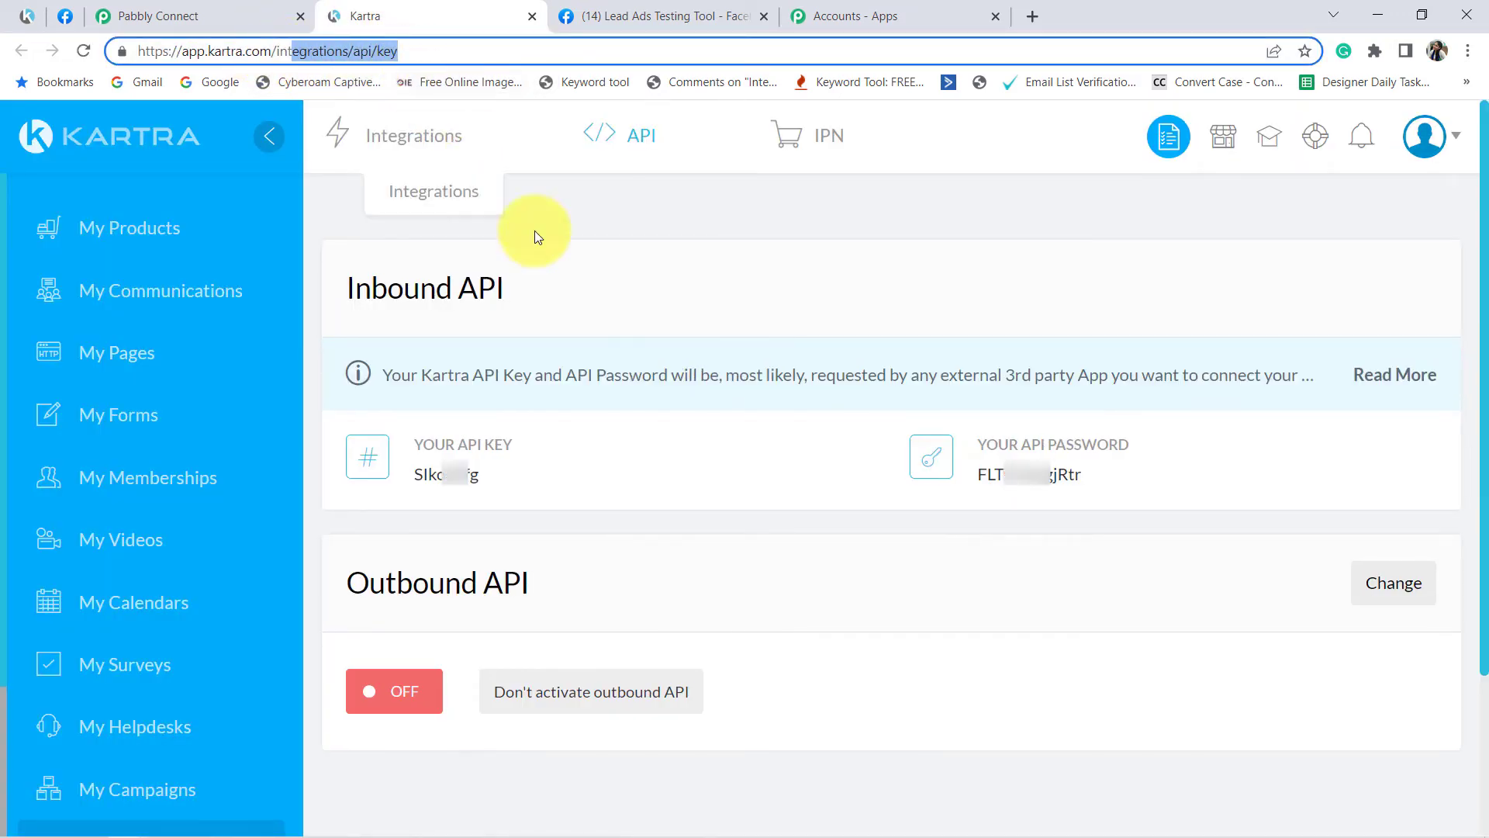
pyautogui.doubleClick(431, 475)
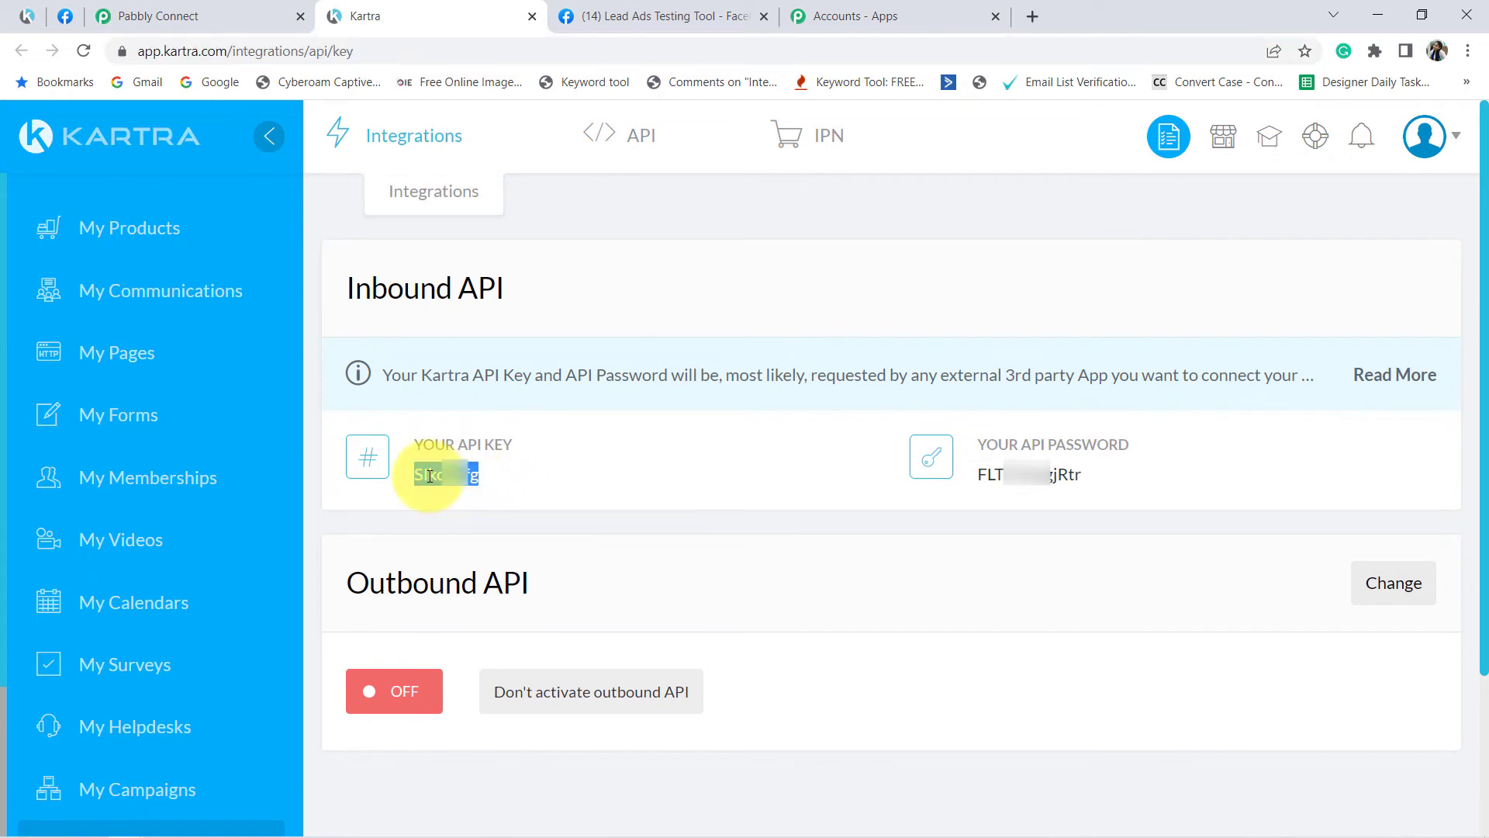
pyautogui.click(273, 8)
pyautogui.click(724, 407)
pyautogui.hotkey('ctrl', 'v')
# Copy the API password from Kartra, paste it into the connection's API Password field and save the connection.
pyautogui.click(396, 8)
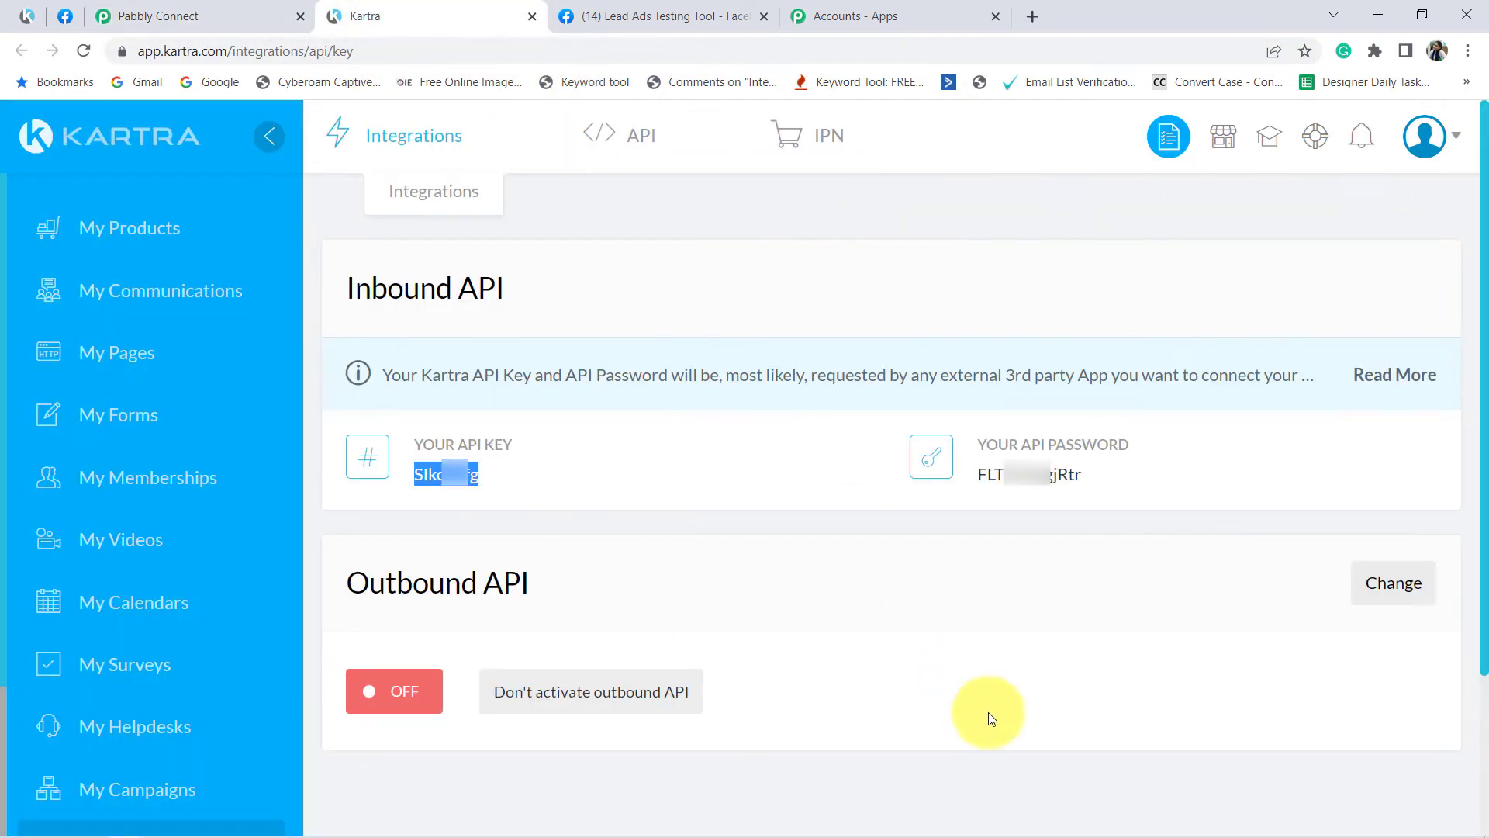
pyautogui.click(1031, 475)
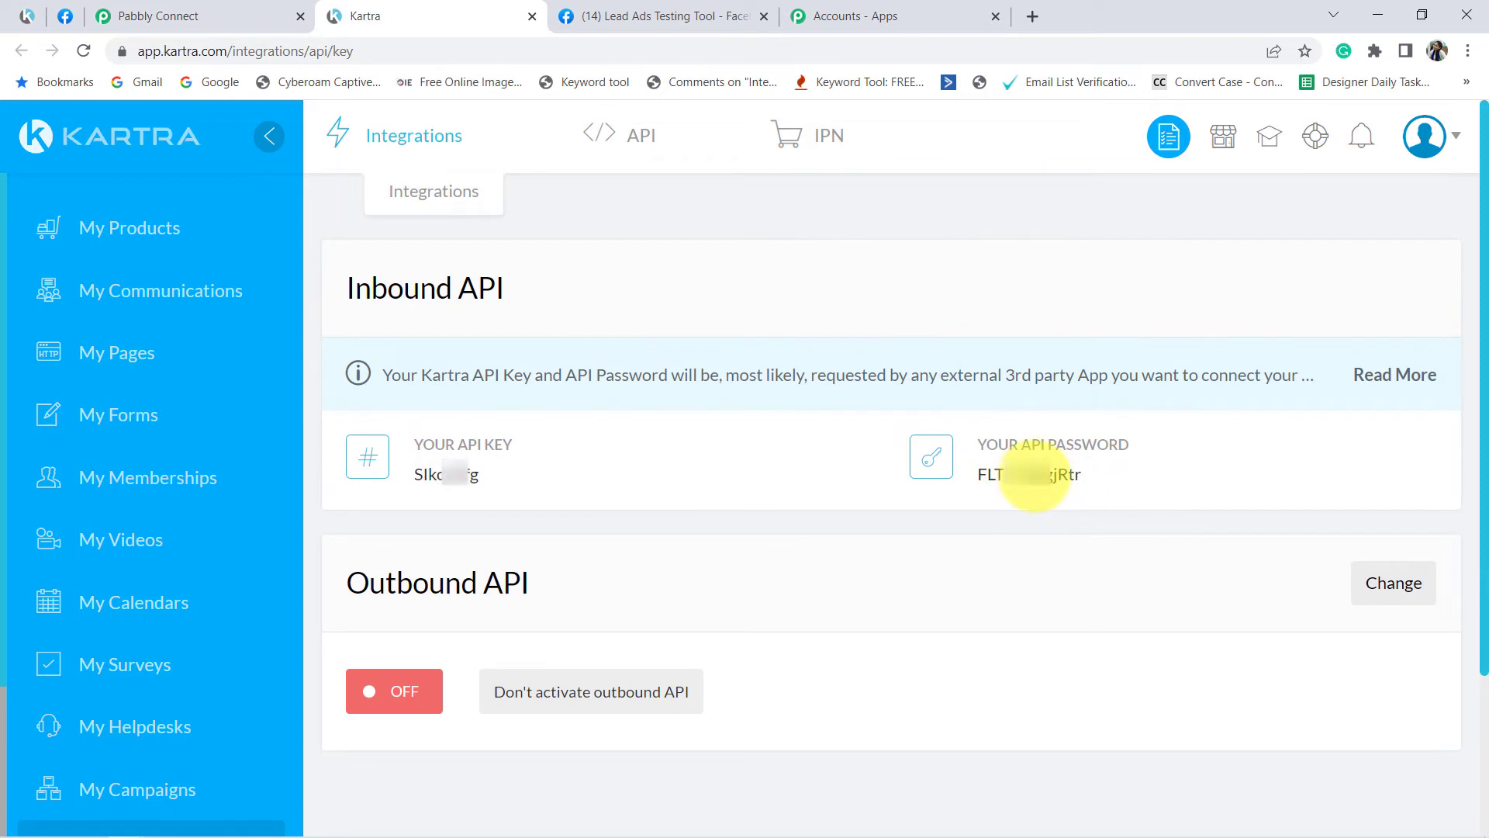
pyautogui.click(206, 13)
pyautogui.click(981, 590)
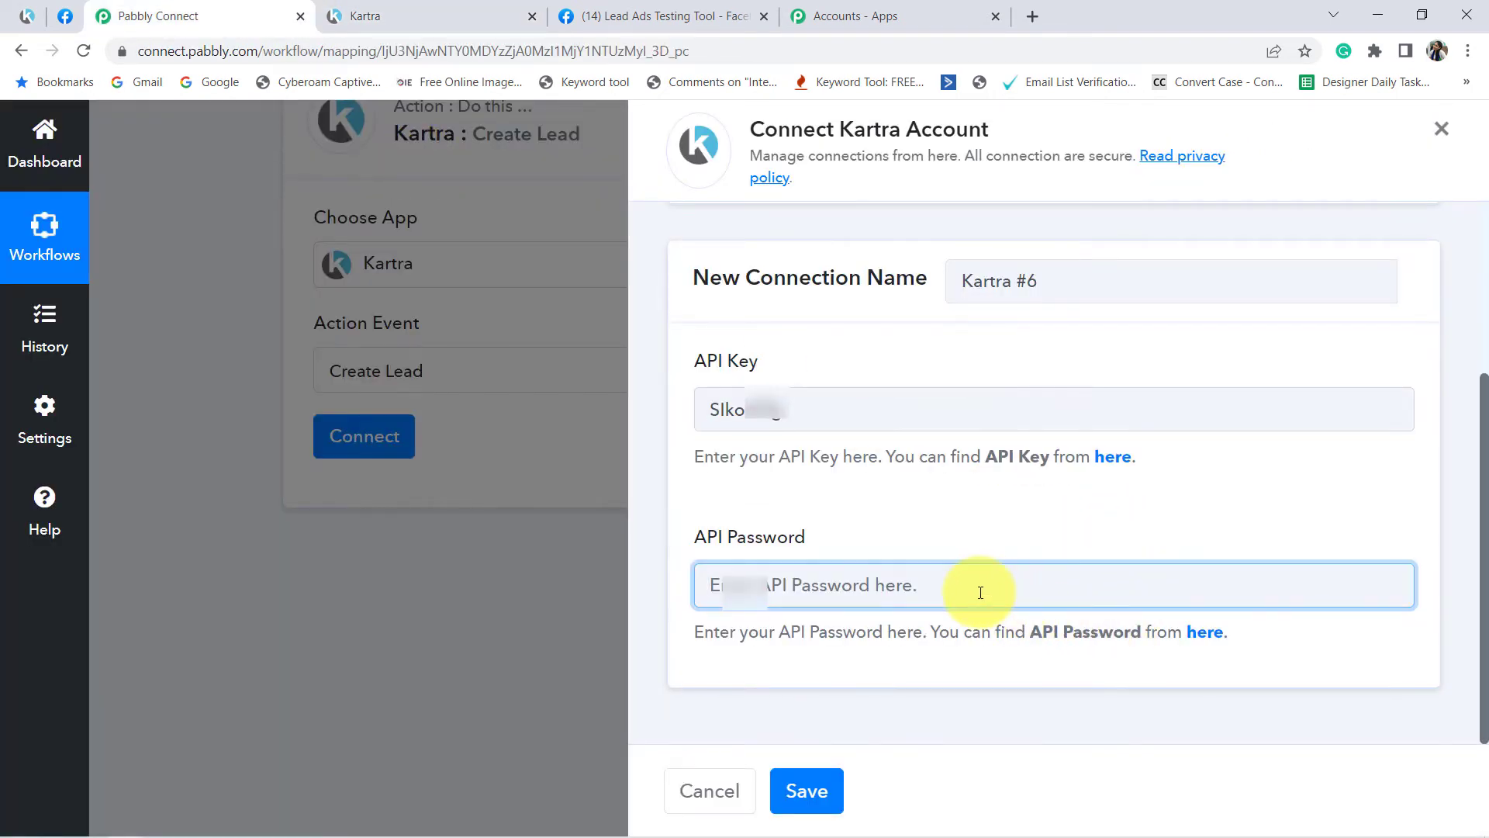
pyautogui.hotkey('ctrl', 'v')
pyautogui.click(805, 791)
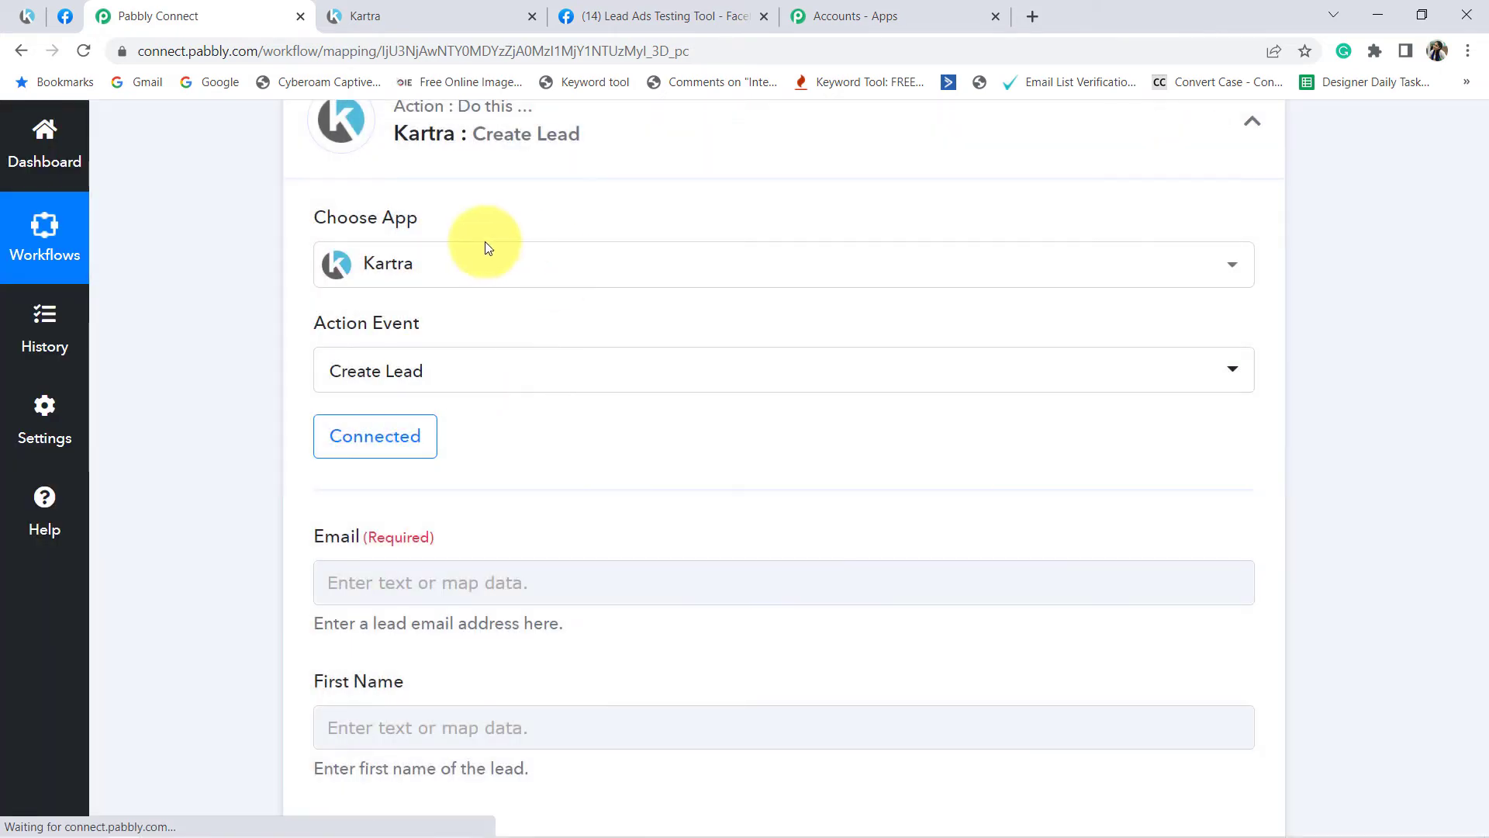
# Compare the Create Lead action's input fields with the lead details in the trigger's response.
pyautogui.scroll(-2, 489, 399)
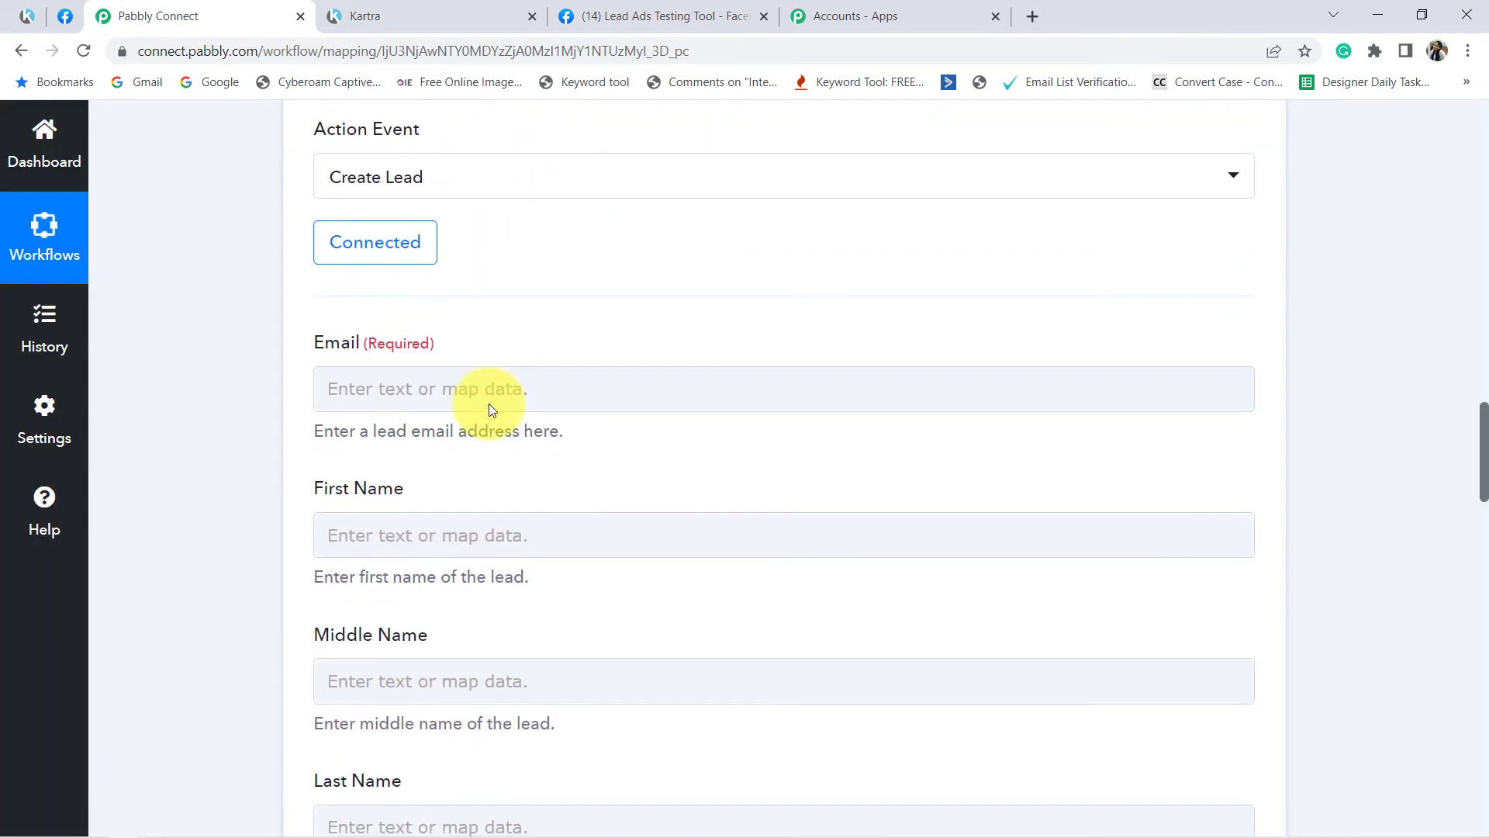
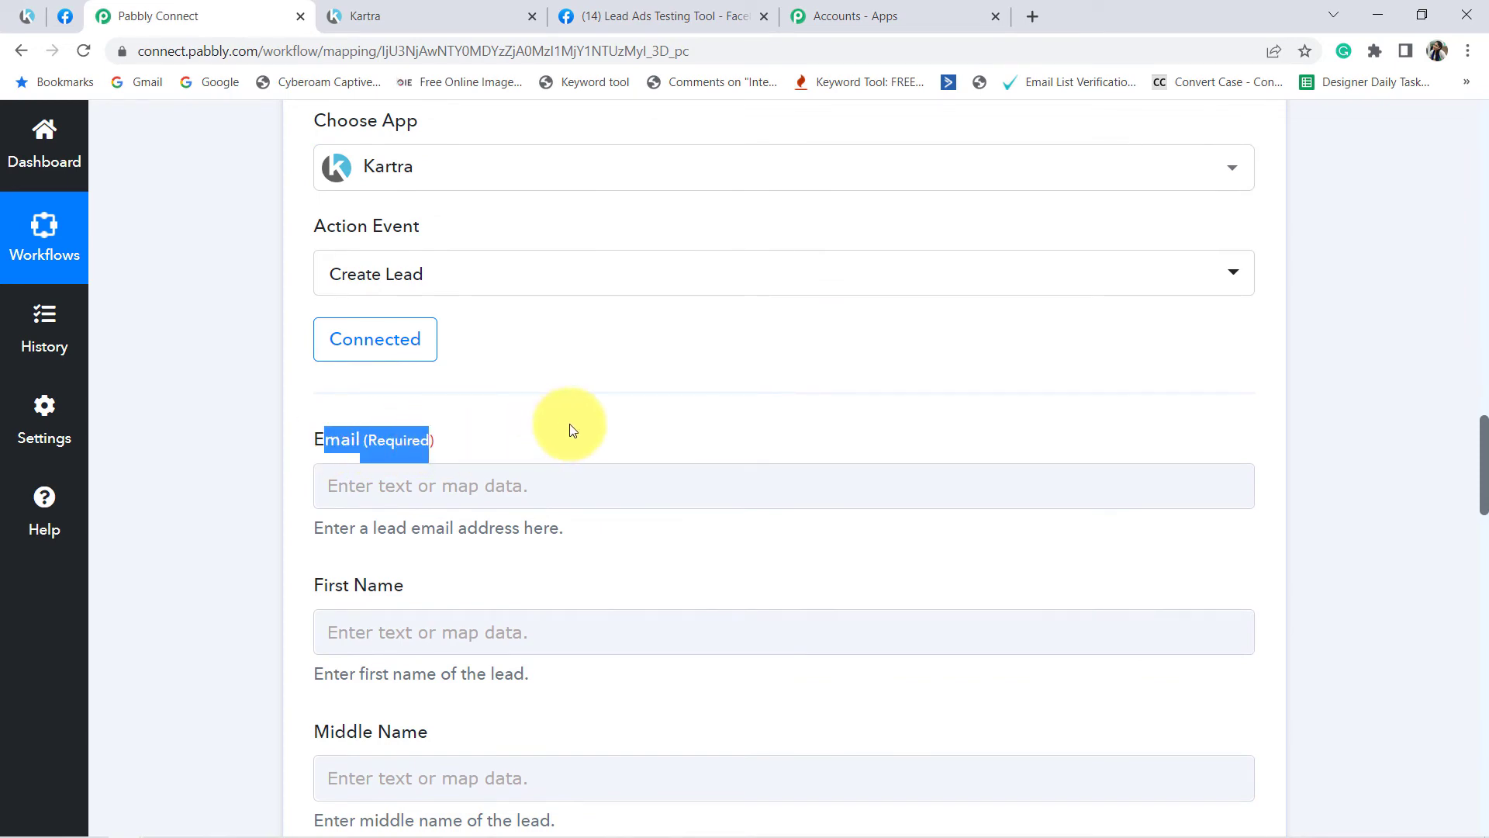
pyautogui.scroll(8, 571, 431)
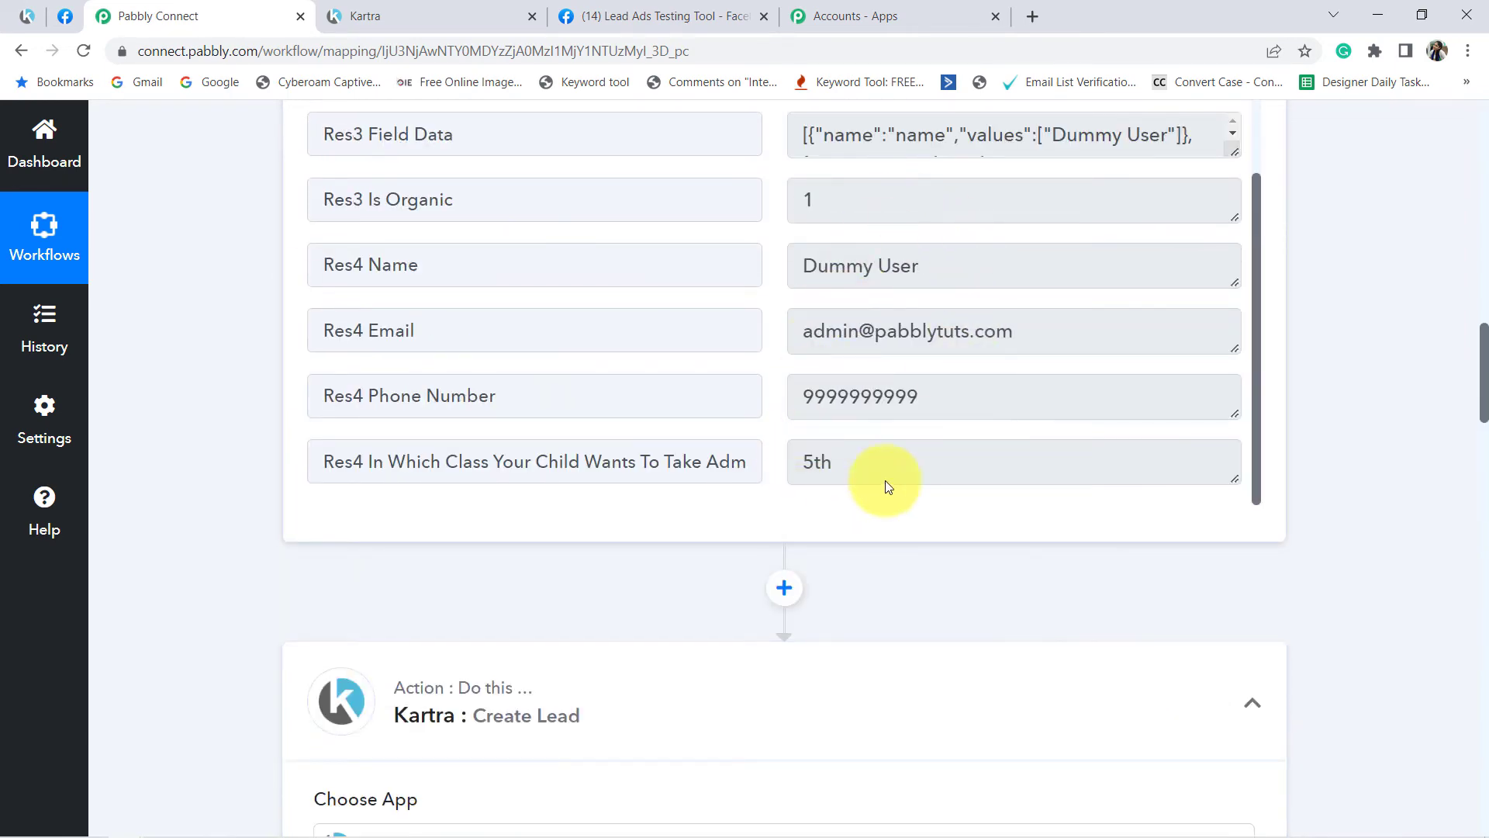
pyautogui.scroll(-7, 814, 432)
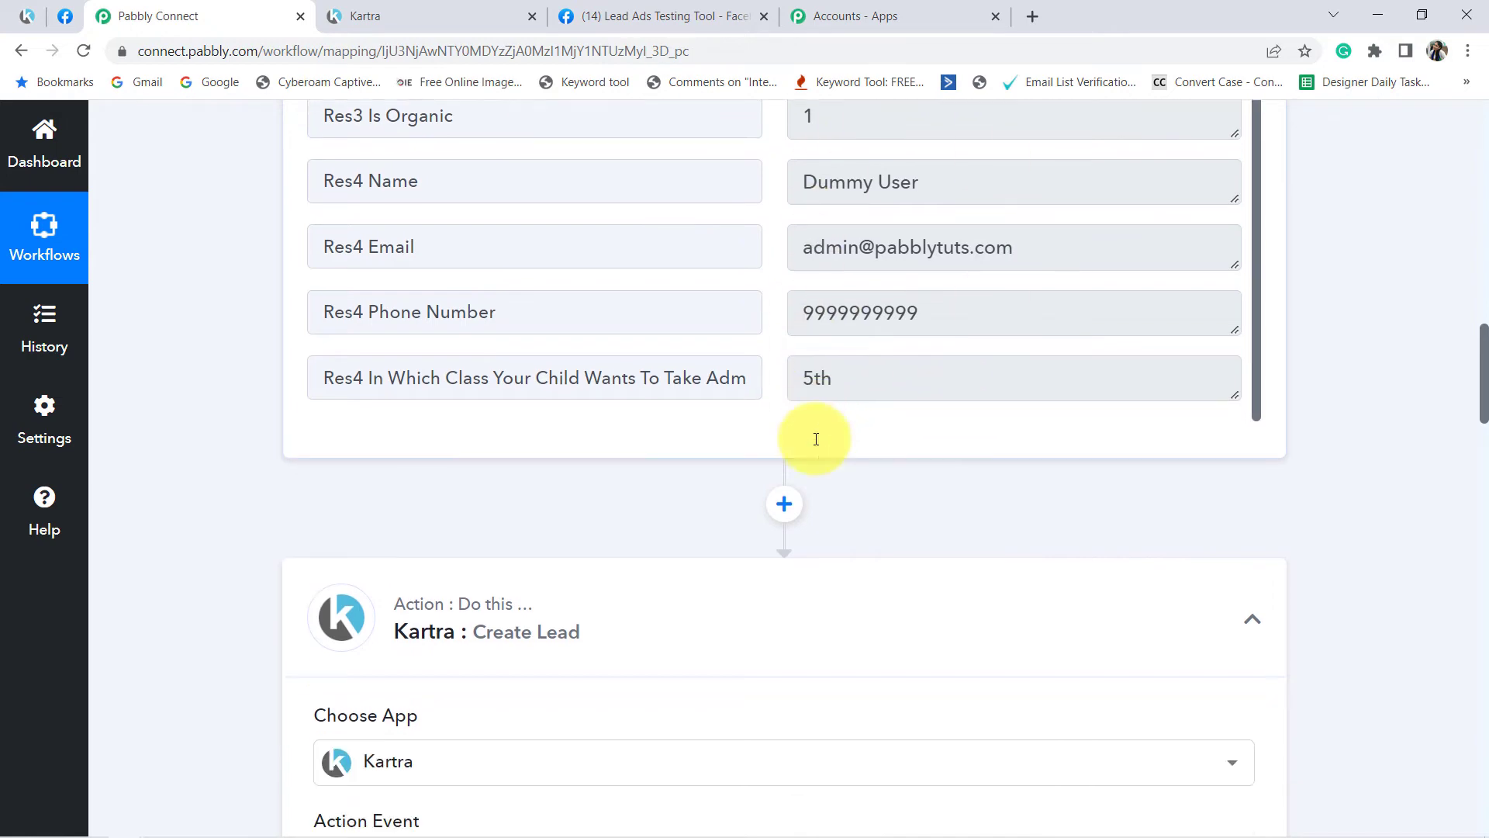
pyautogui.scroll(6, 877, 426)
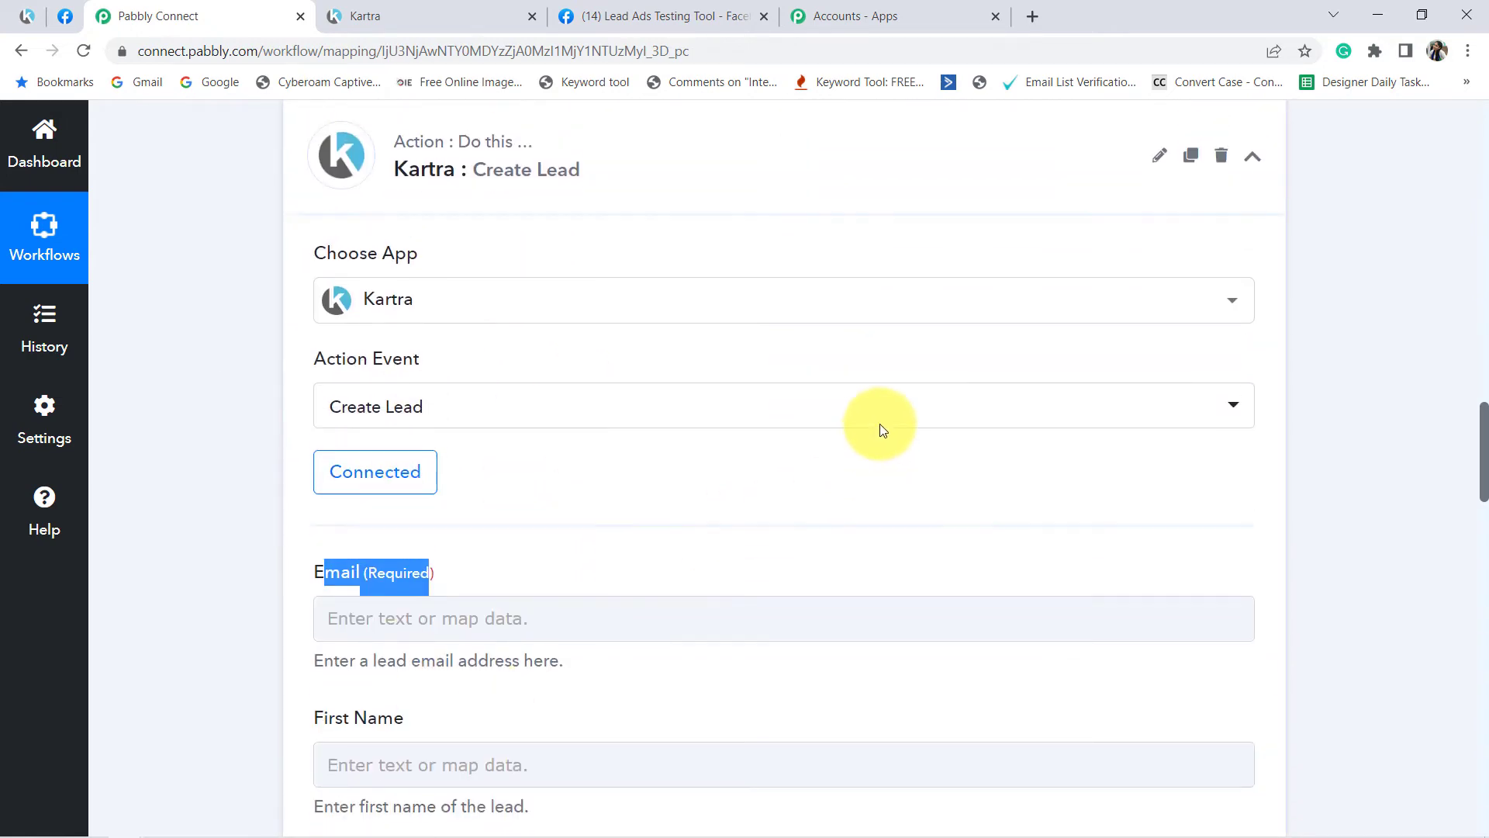
pyautogui.scroll(-7, 845, 379)
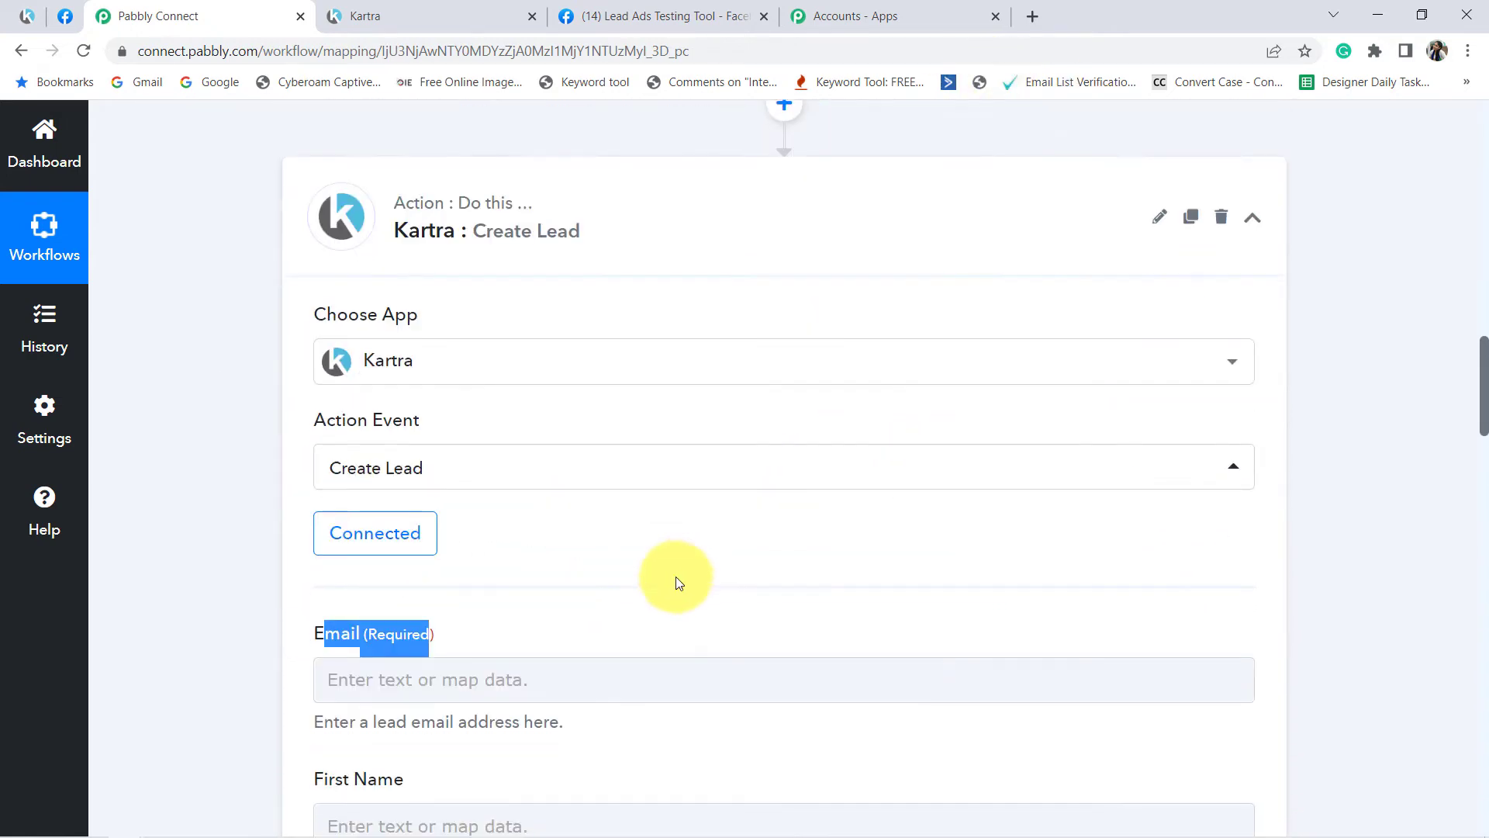
pyautogui.click(419, 495)
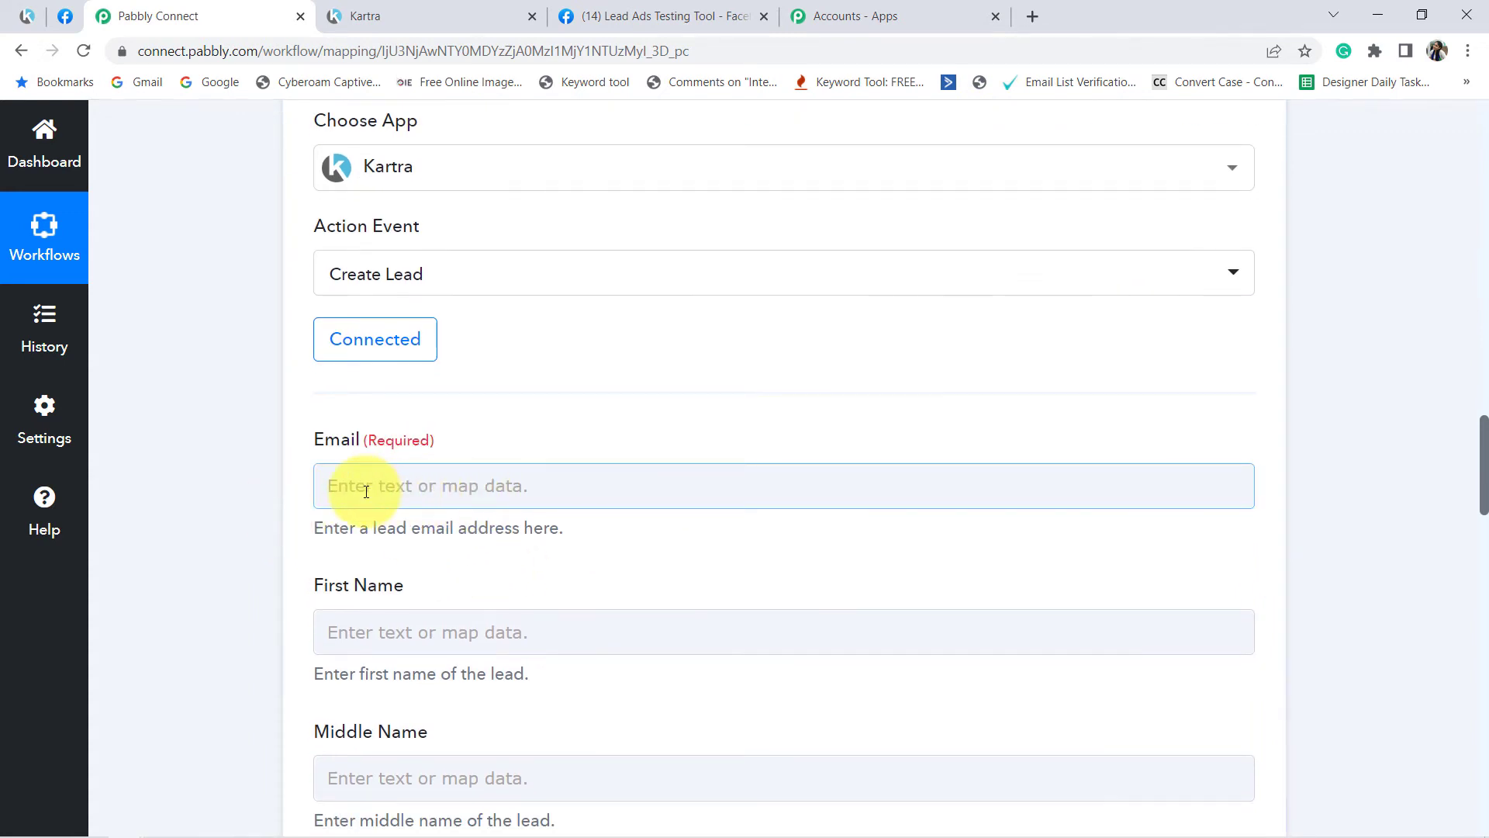
pyautogui.scroll(-2, 416, 359)
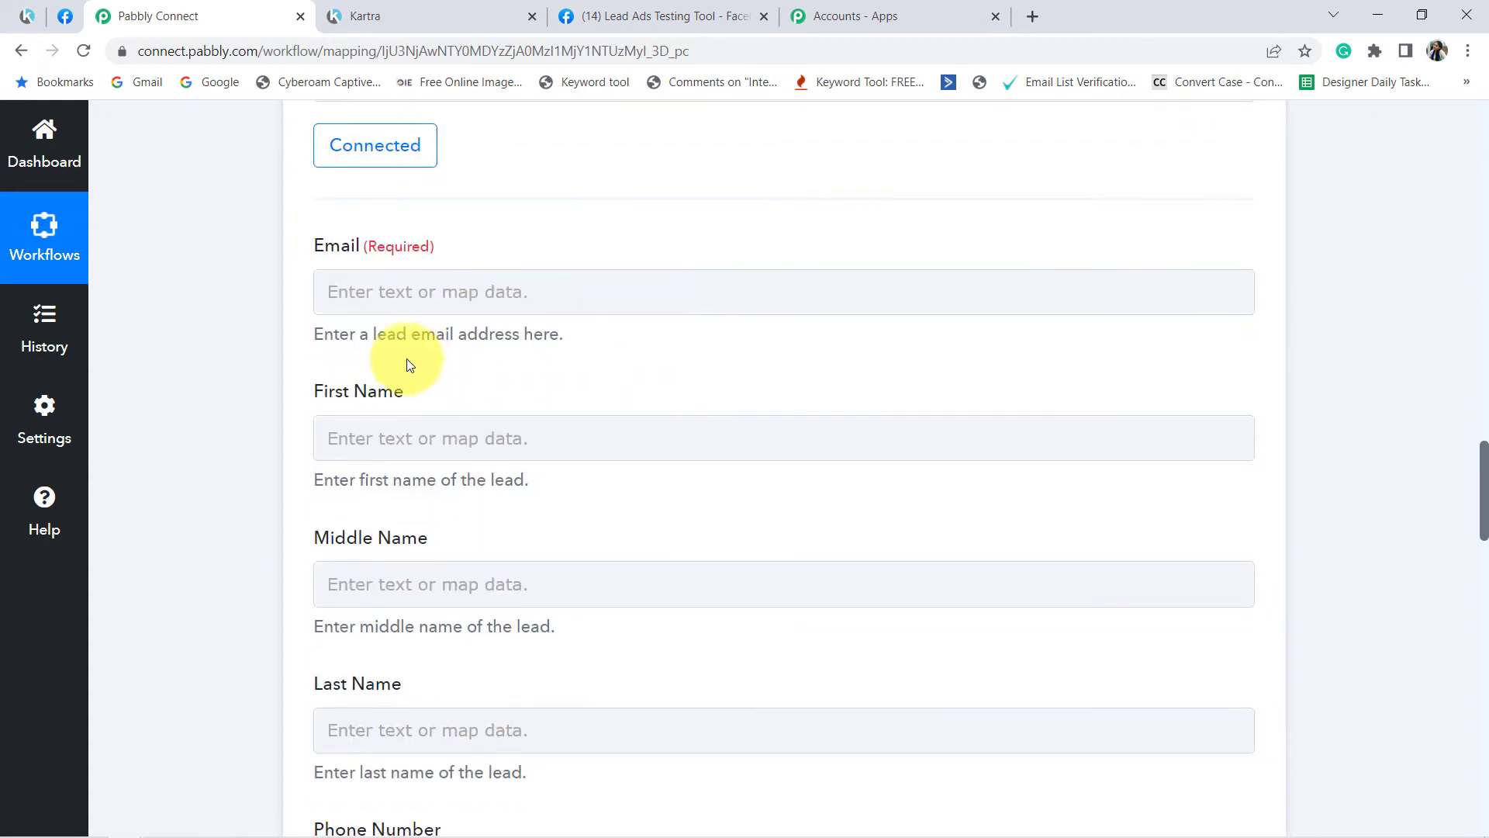
# Map the required Email field to Res4 Email from the Facebook Lead Ads trigger data.
pyautogui.click(404, 298)
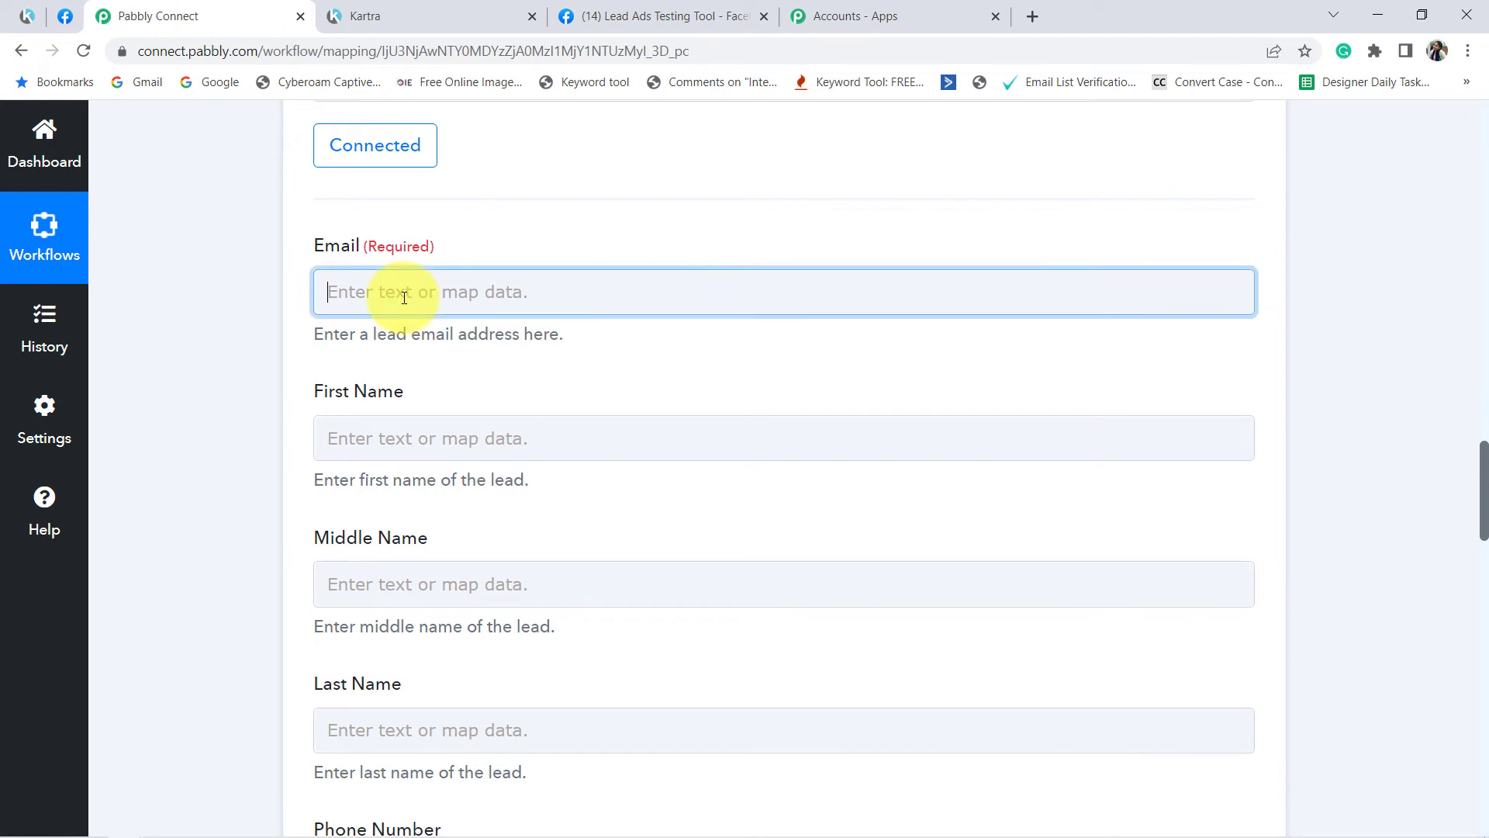
pyautogui.click(464, 471)
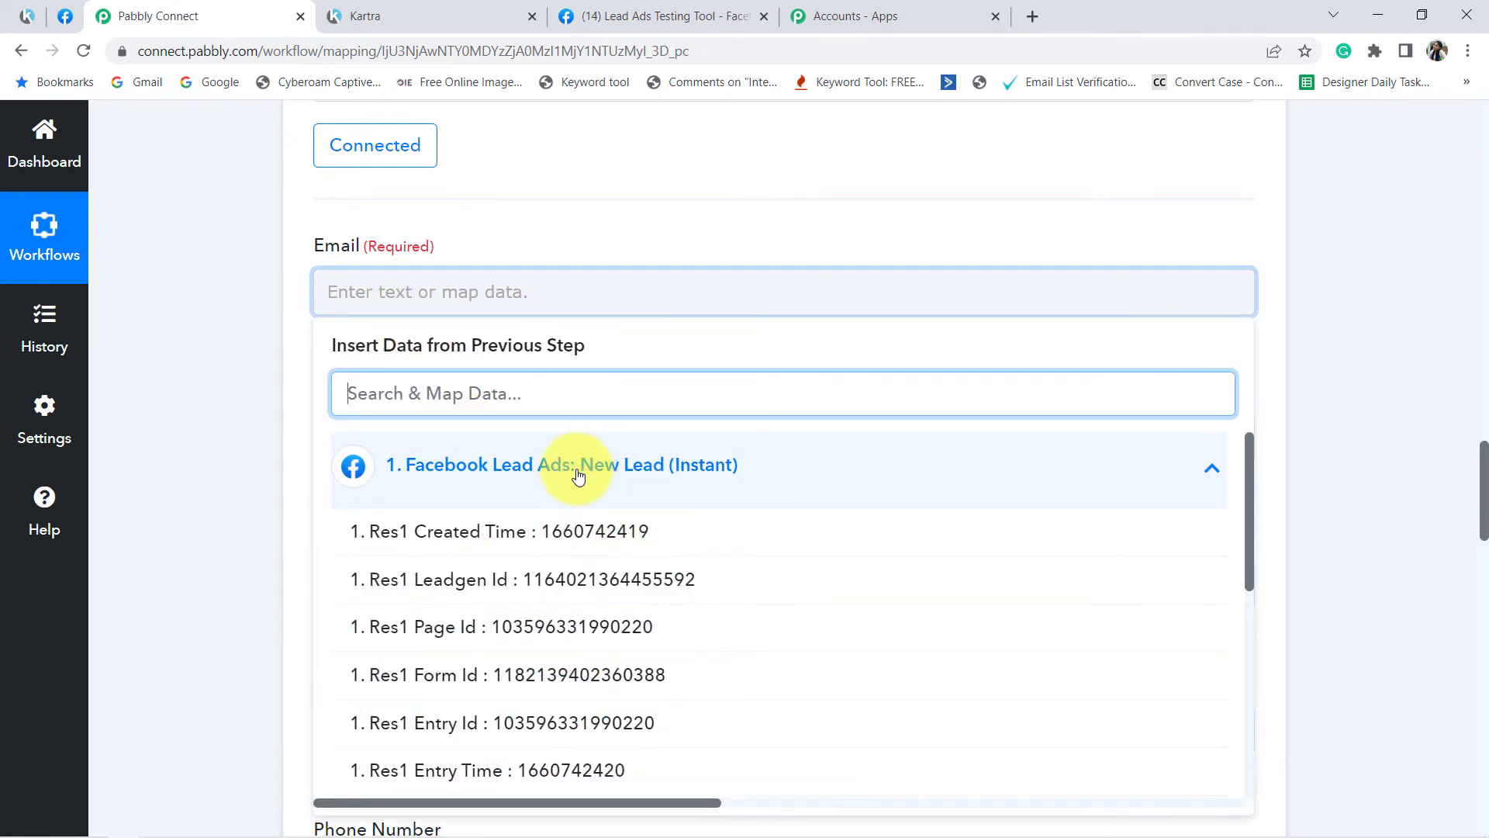
pyautogui.scroll(-5, 569, 478)
pyautogui.scroll(-1, 565, 557)
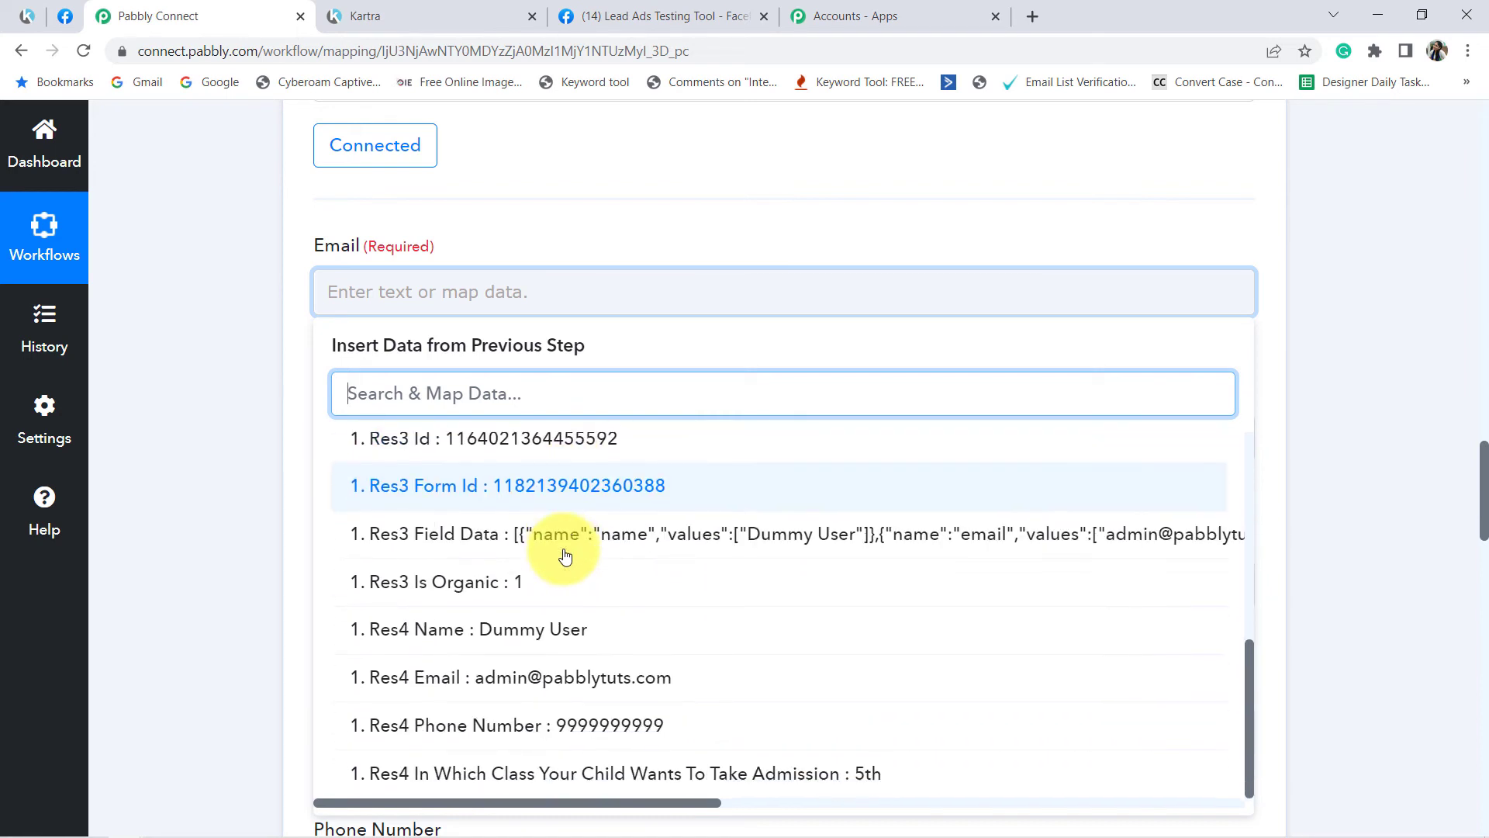
pyautogui.click(542, 680)
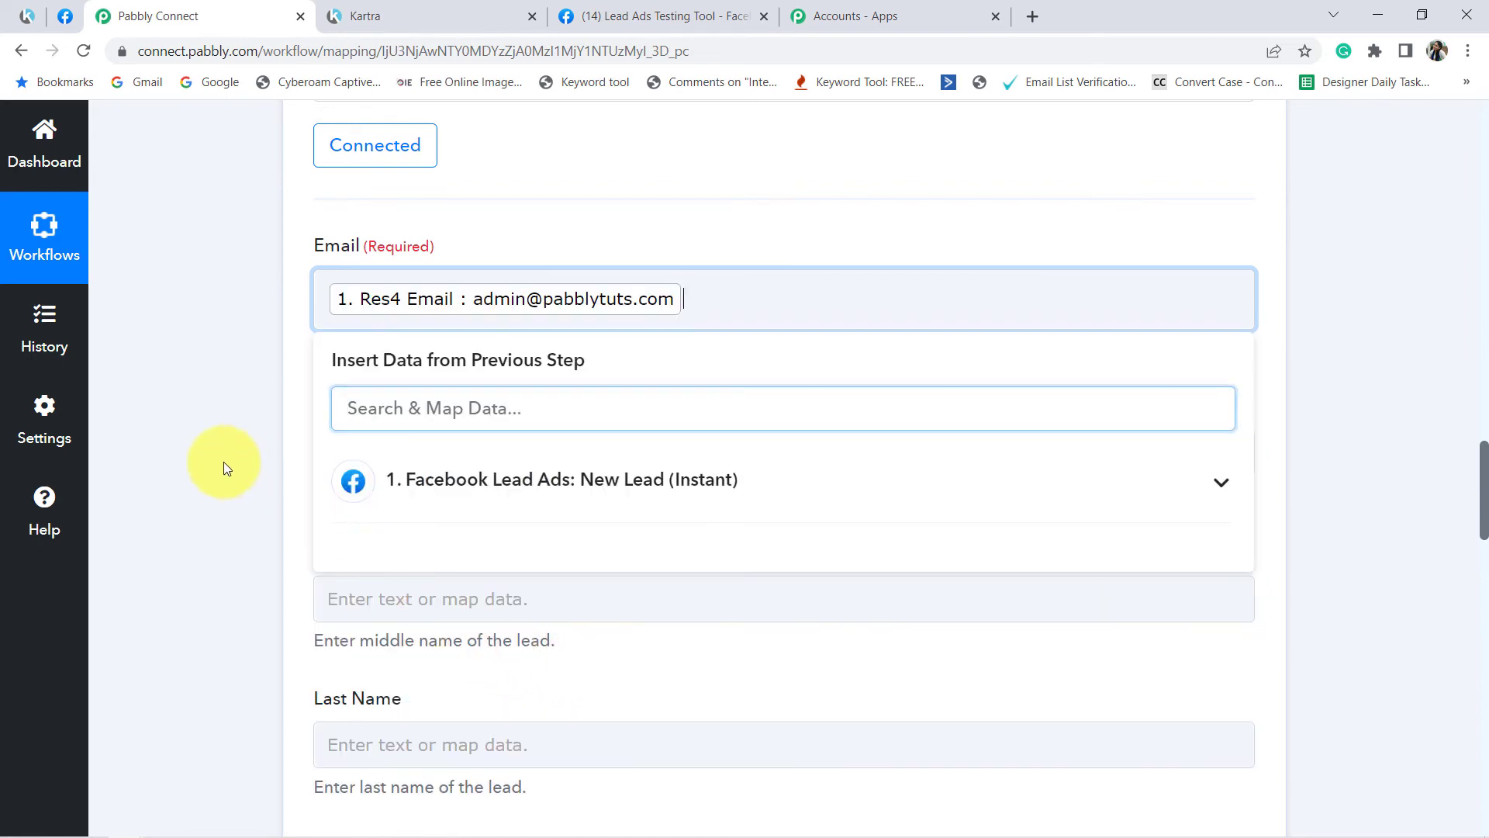
pyautogui.click(225, 459)
# Map the First Name field to Res4 Name from the Facebook Lead Ads trigger data.
pyautogui.scroll(-1, 334, 411)
pyautogui.click(394, 357)
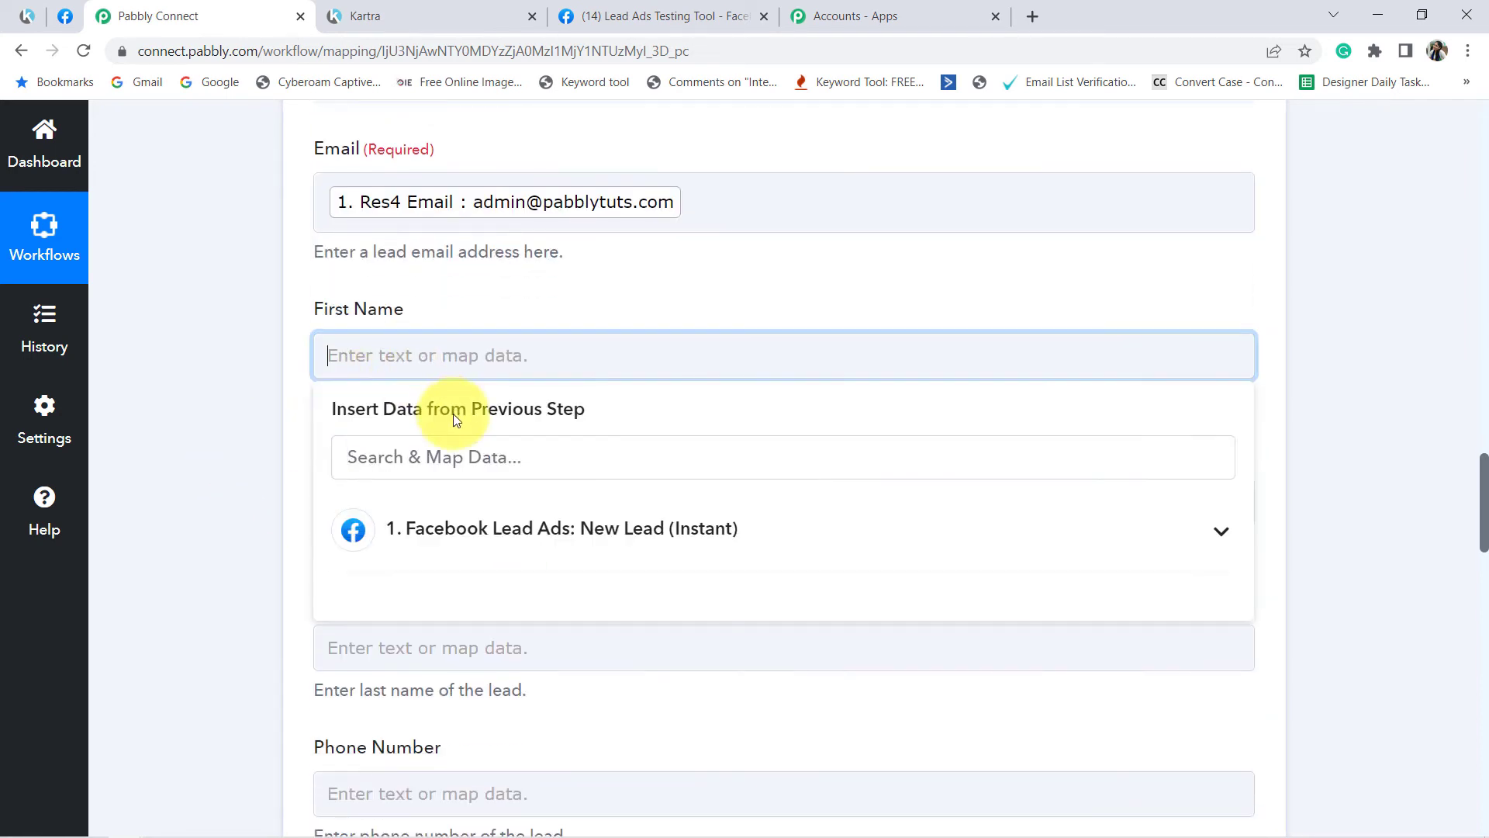
pyautogui.scroll(-2, 499, 356)
pyautogui.click(543, 341)
pyautogui.scroll(-1, 540, 496)
pyautogui.scroll(-3, 539, 496)
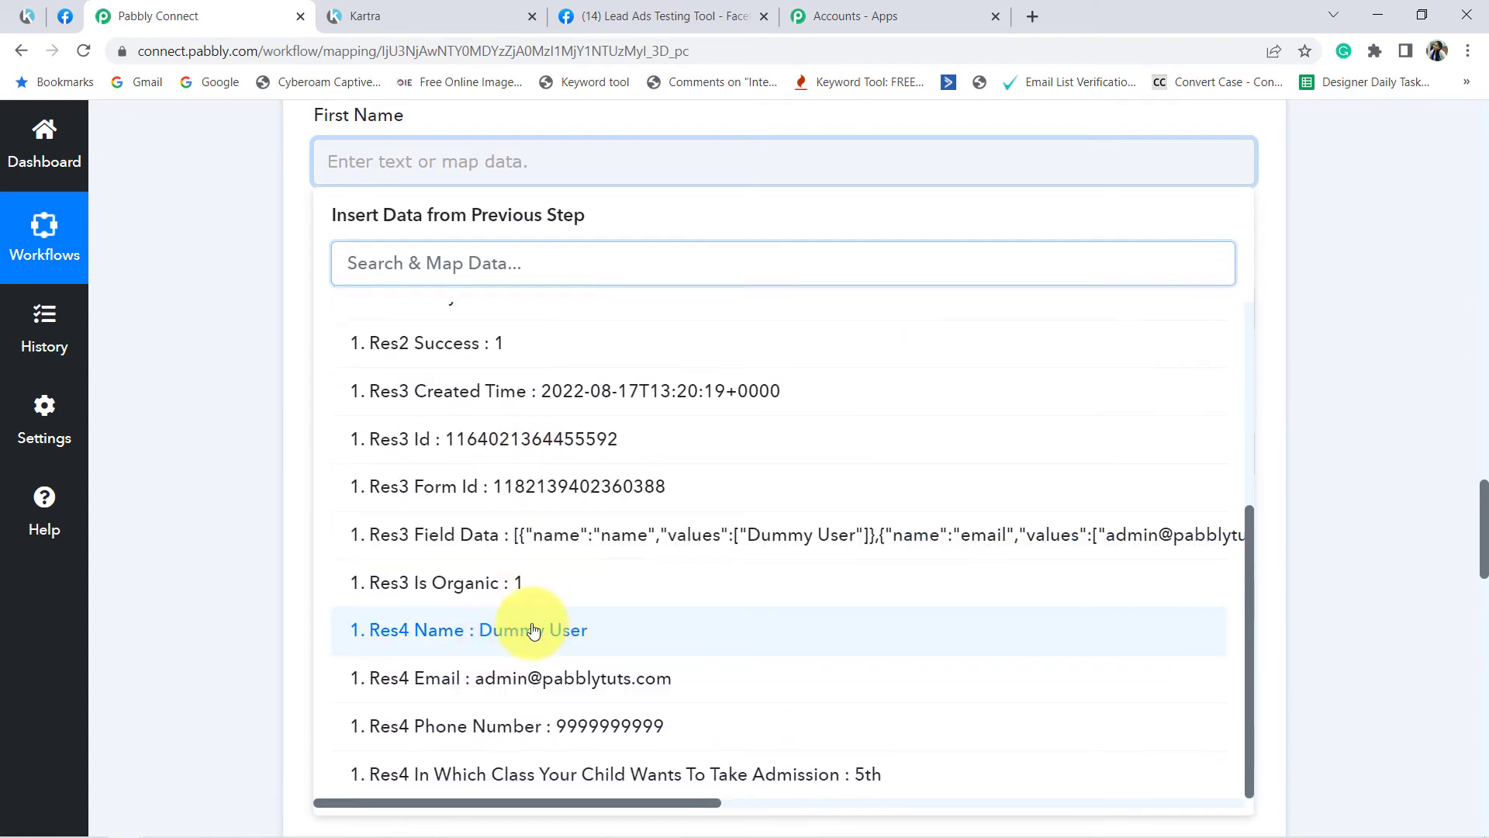
pyautogui.click(605, 630)
pyautogui.click(169, 426)
pyautogui.scroll(2, 543, 387)
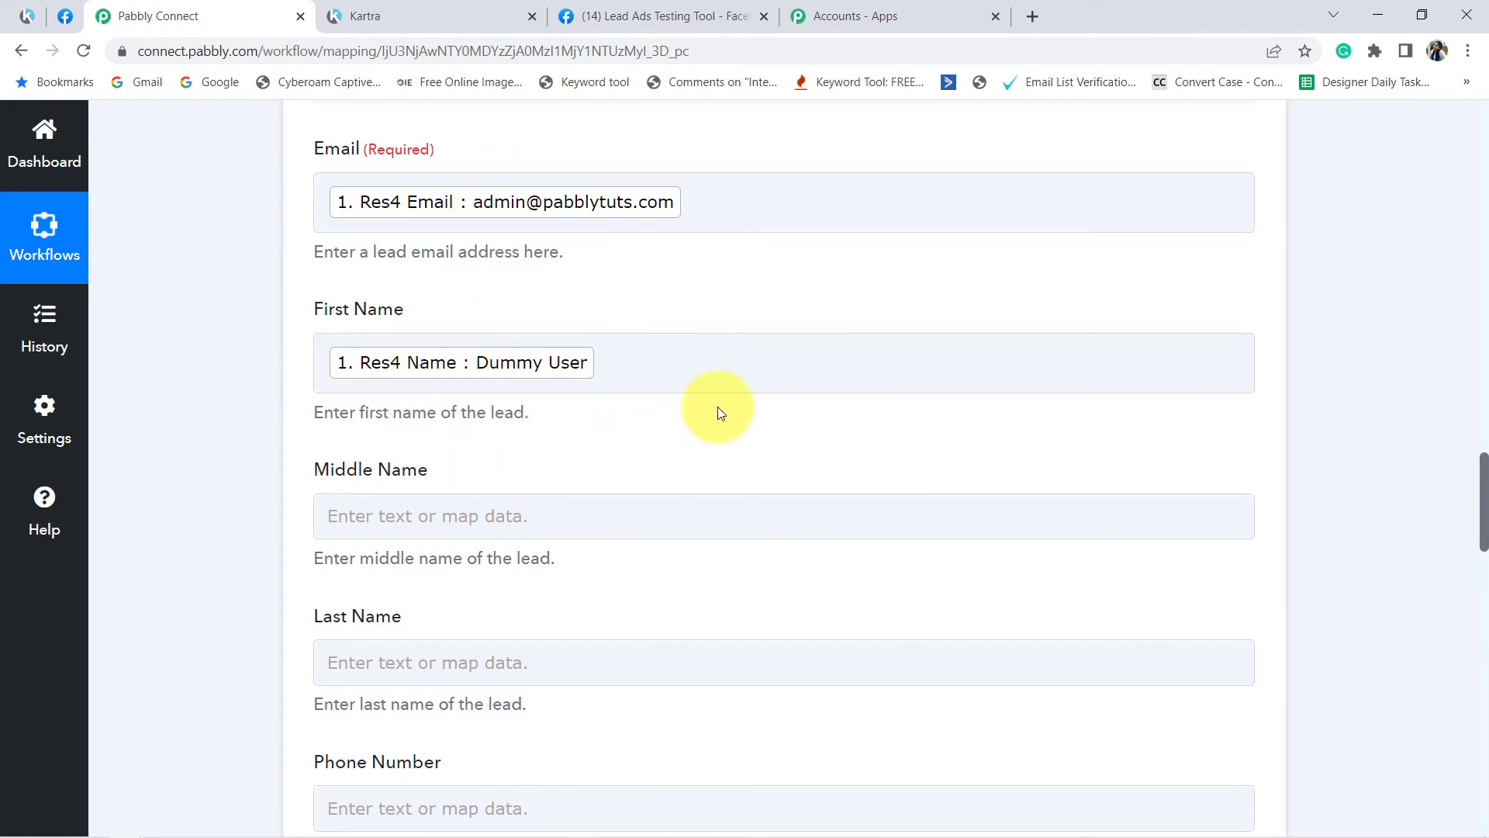
pyautogui.scroll(12, 552, 387)
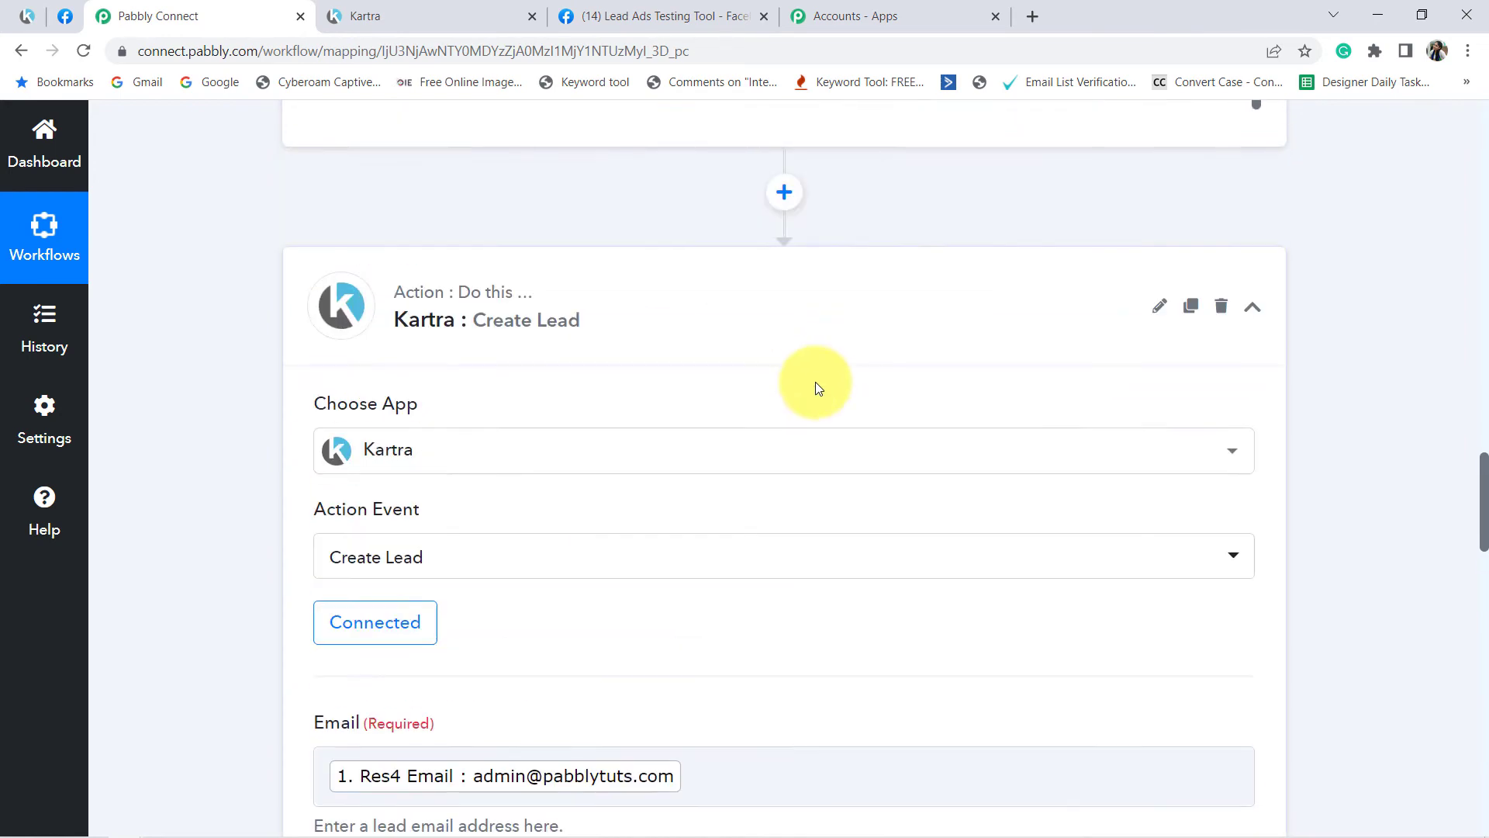
# Map the Phone Number field to Res4 Phone Number from the Facebook Lead Ads trigger data.
pyautogui.scroll(-12, 851, 342)
pyautogui.scroll(-8, 728, 418)
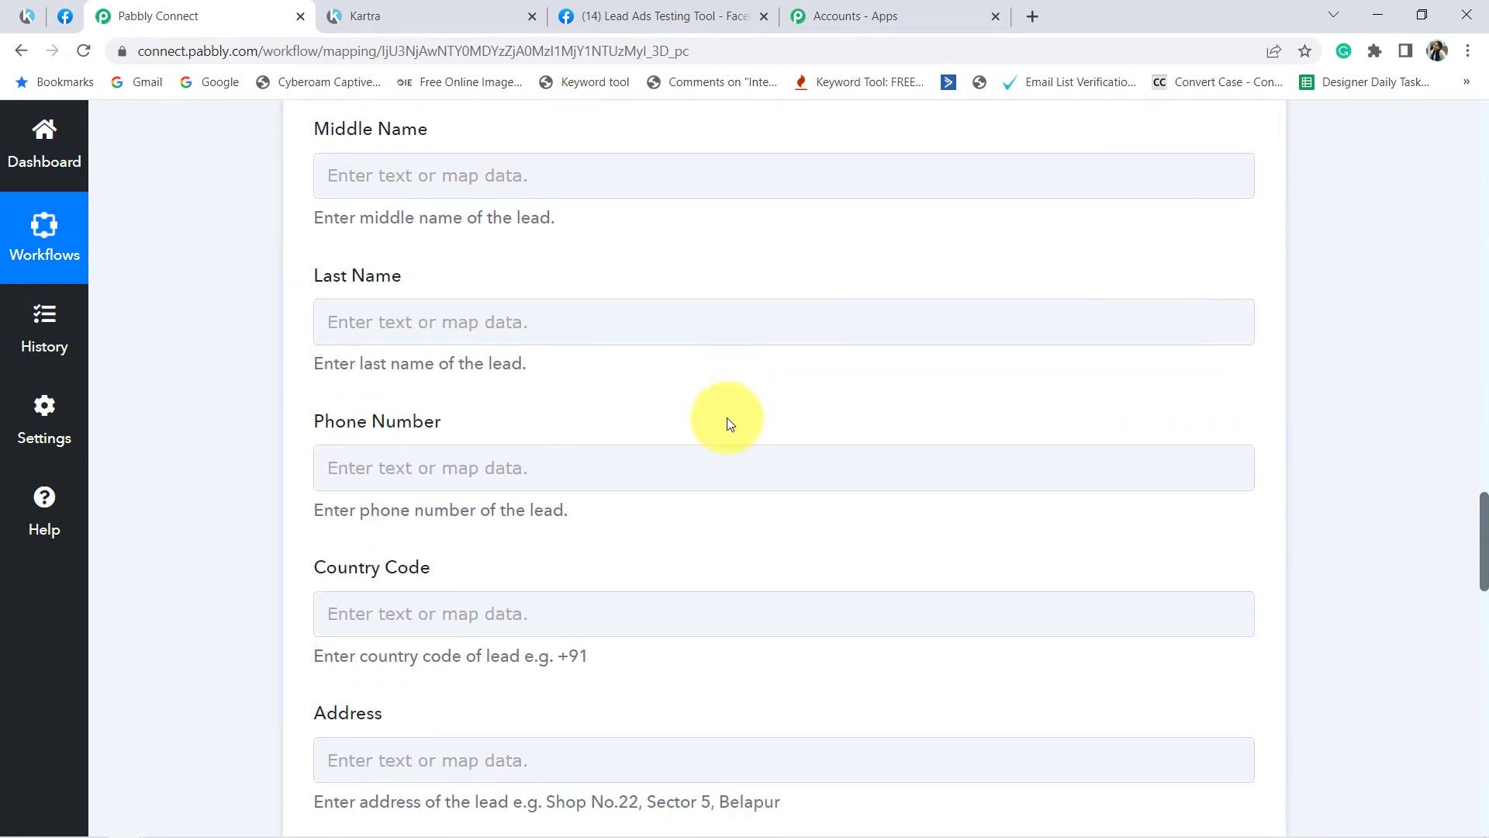
pyautogui.click(431, 227)
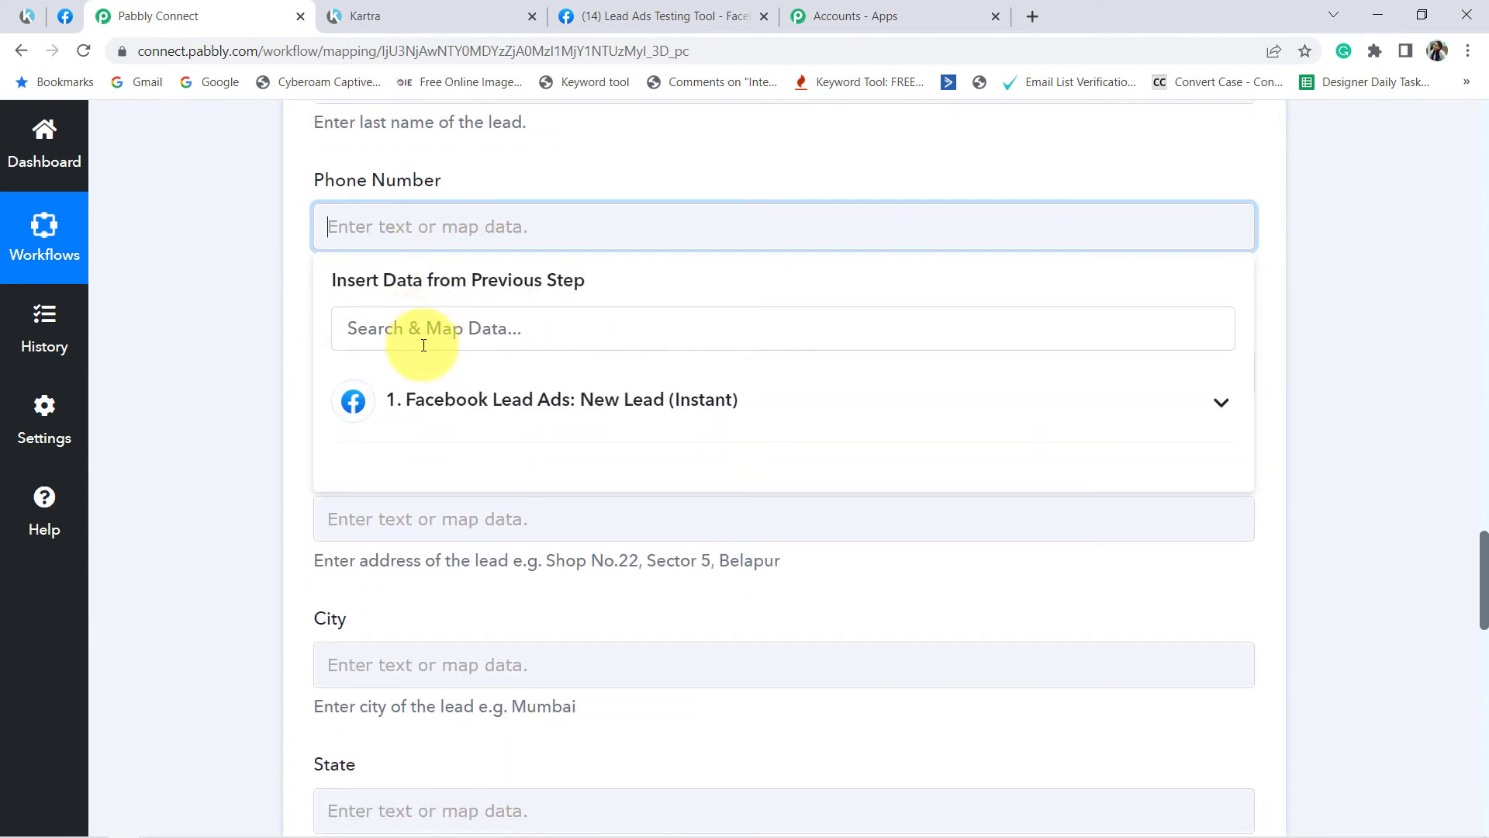
pyautogui.click(441, 405)
pyautogui.scroll(-3, 609, 550)
pyautogui.scroll(-2, 609, 550)
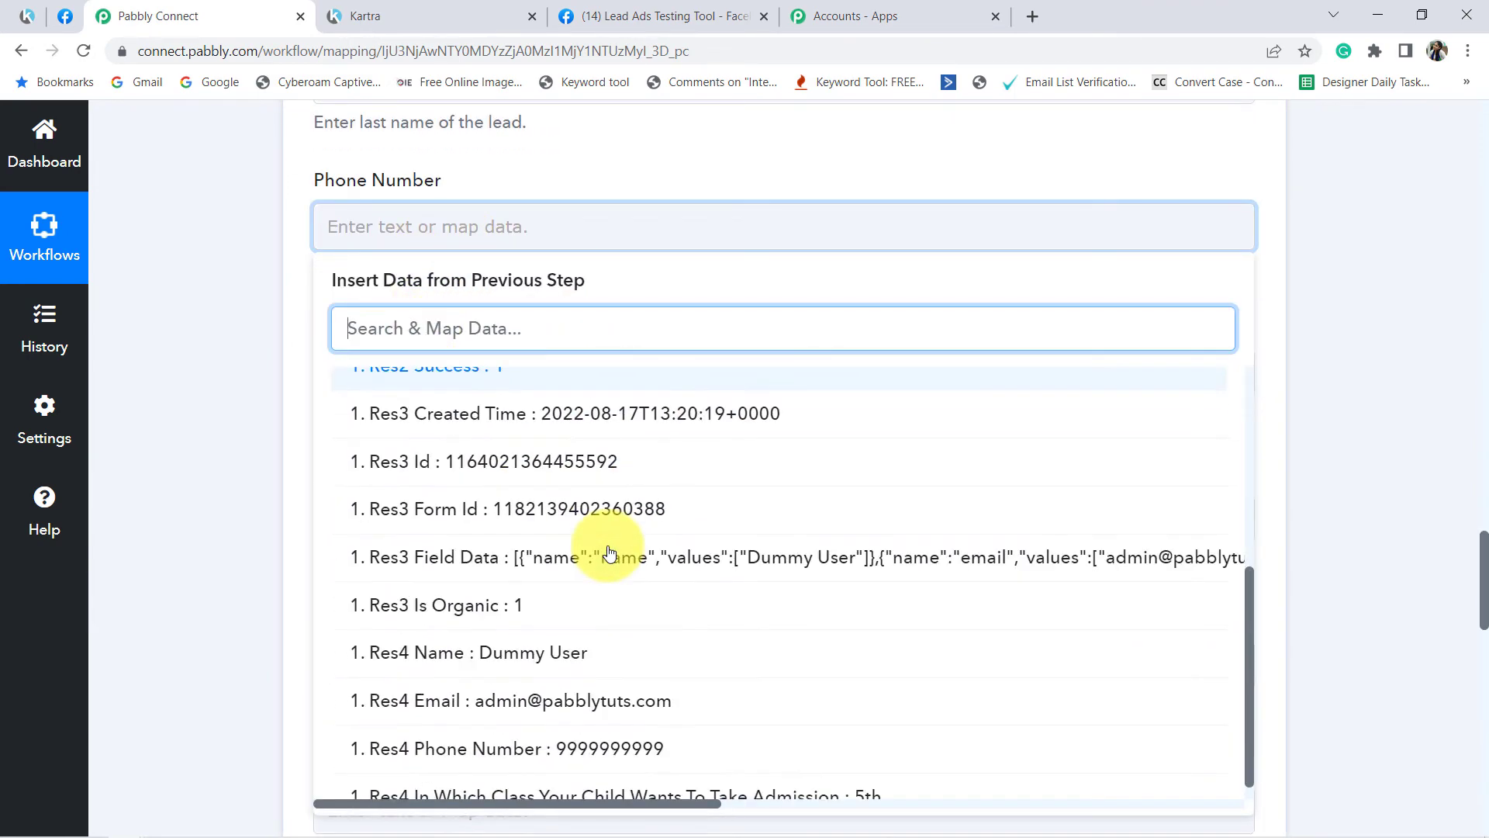
pyautogui.click(591, 749)
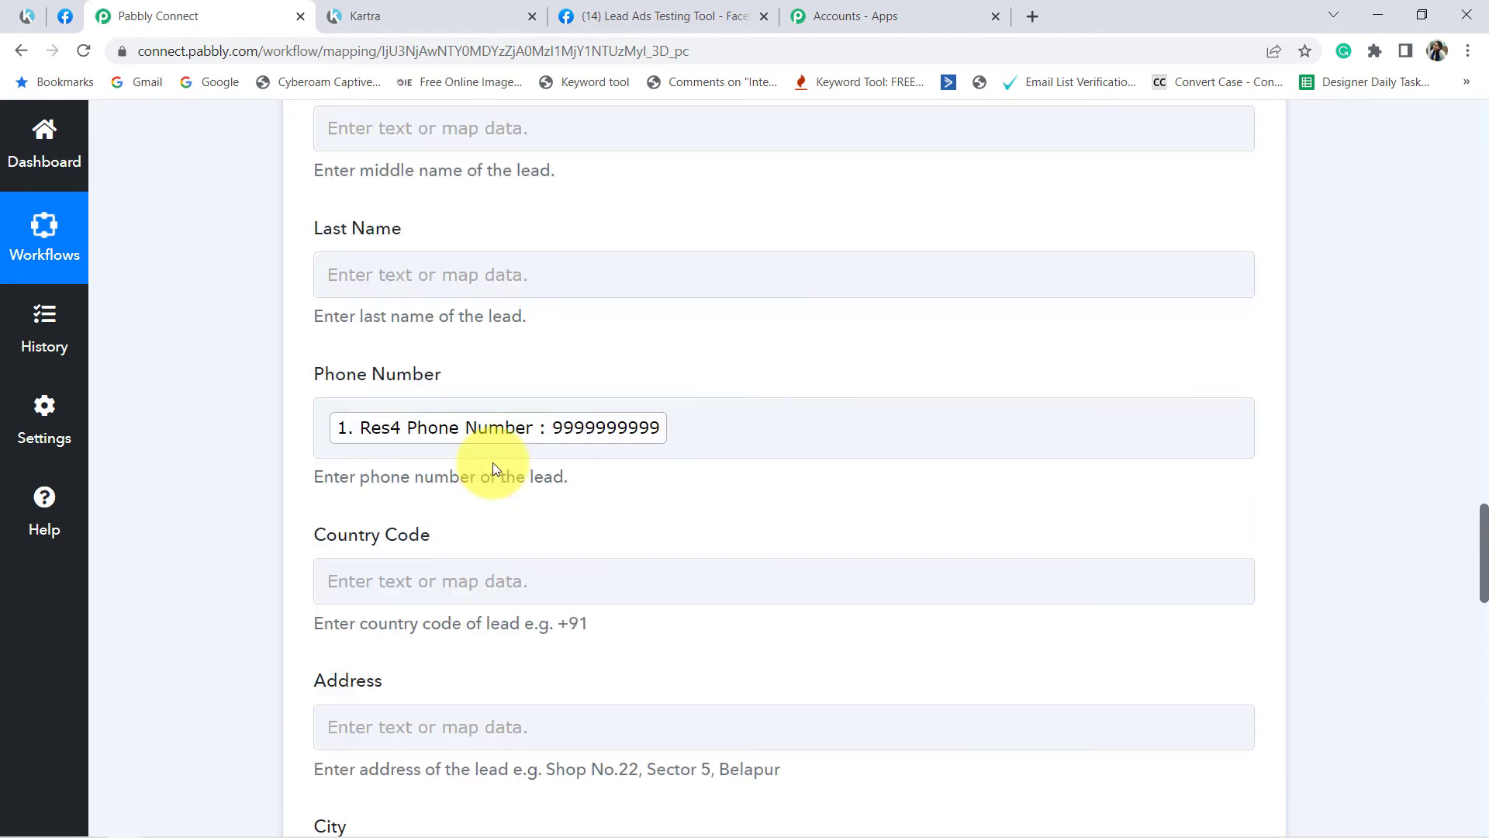
# Look through the remaining Create Lead fields, then switch to Kartra and check its Leads page for existing leads.
pyautogui.scroll(-10, 499, 466)
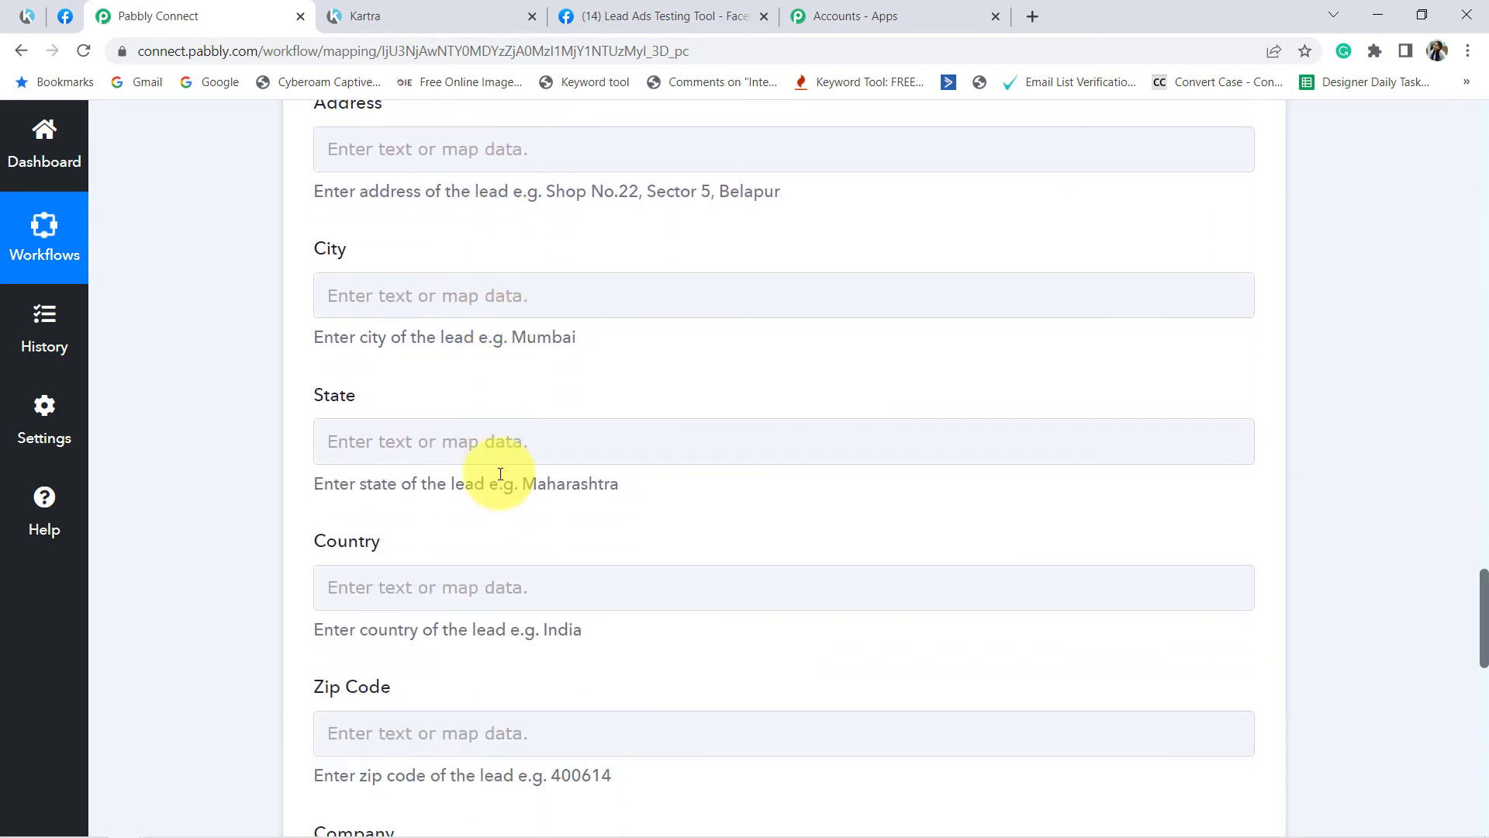
pyautogui.scroll(-9, 501, 474)
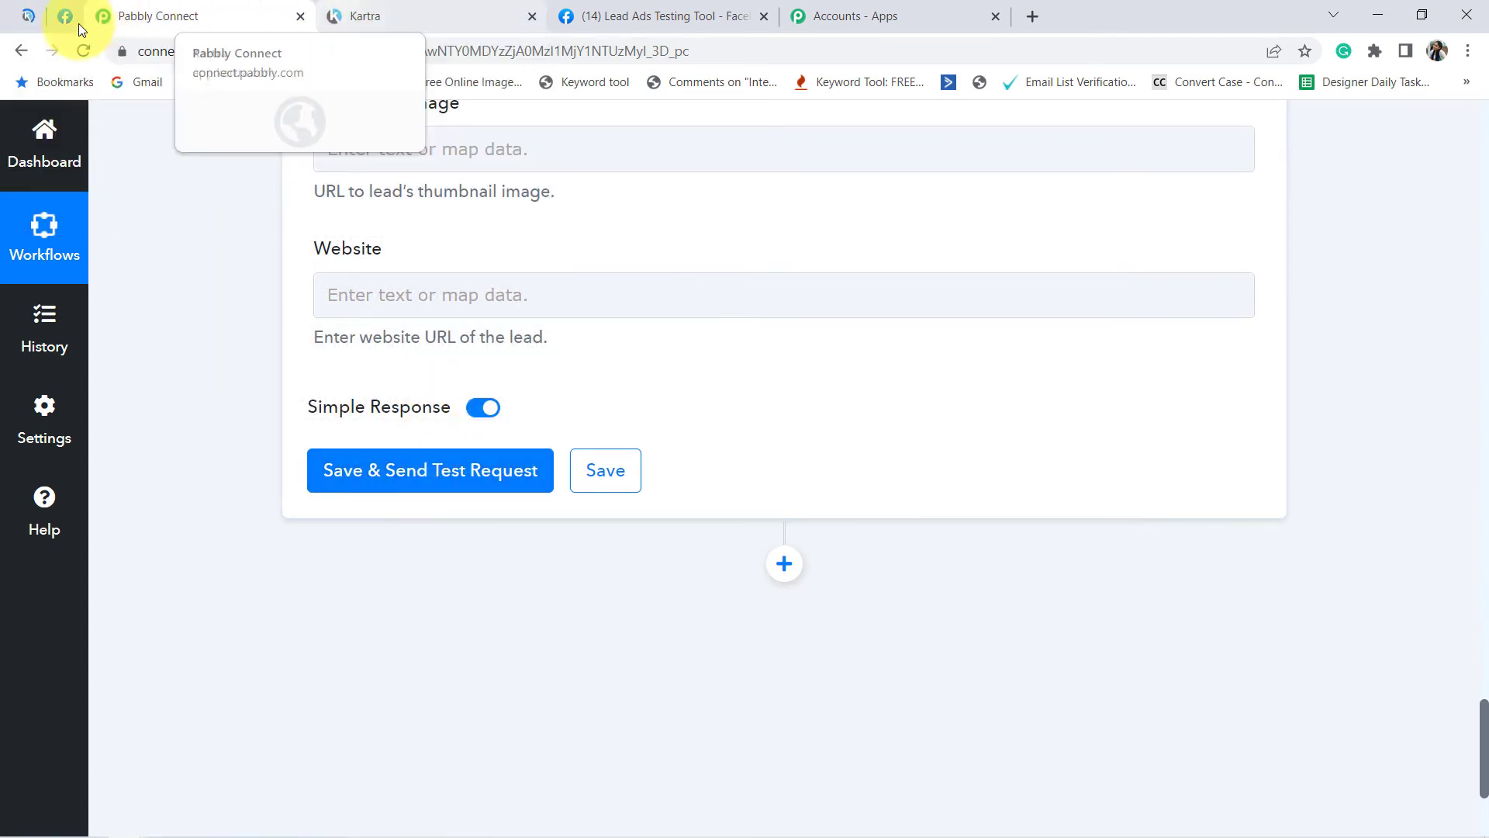
pyautogui.click(26, 15)
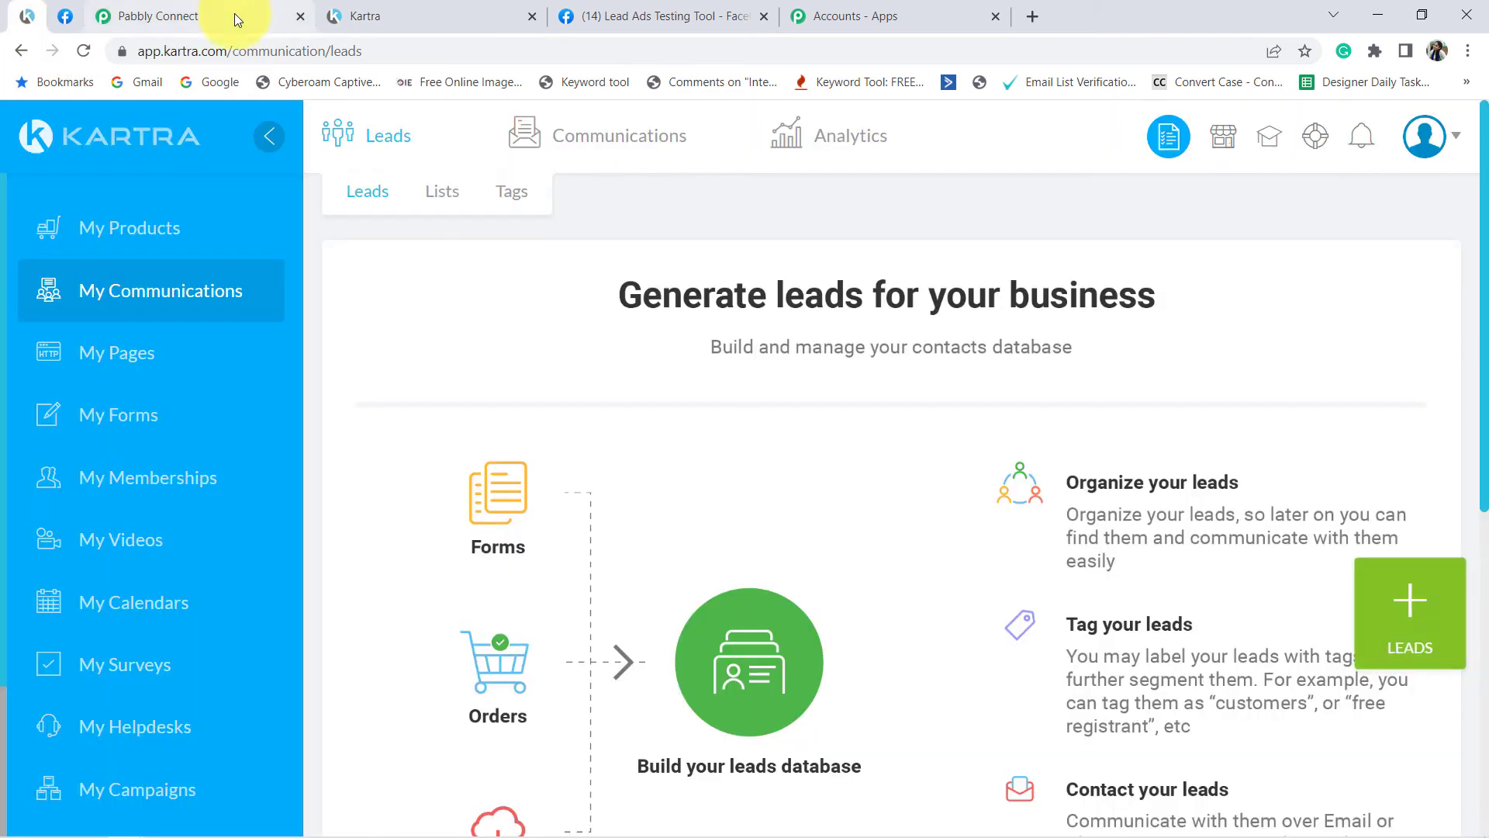
pyautogui.moveTo(229, 51); pyautogui.dragTo(346, 50)
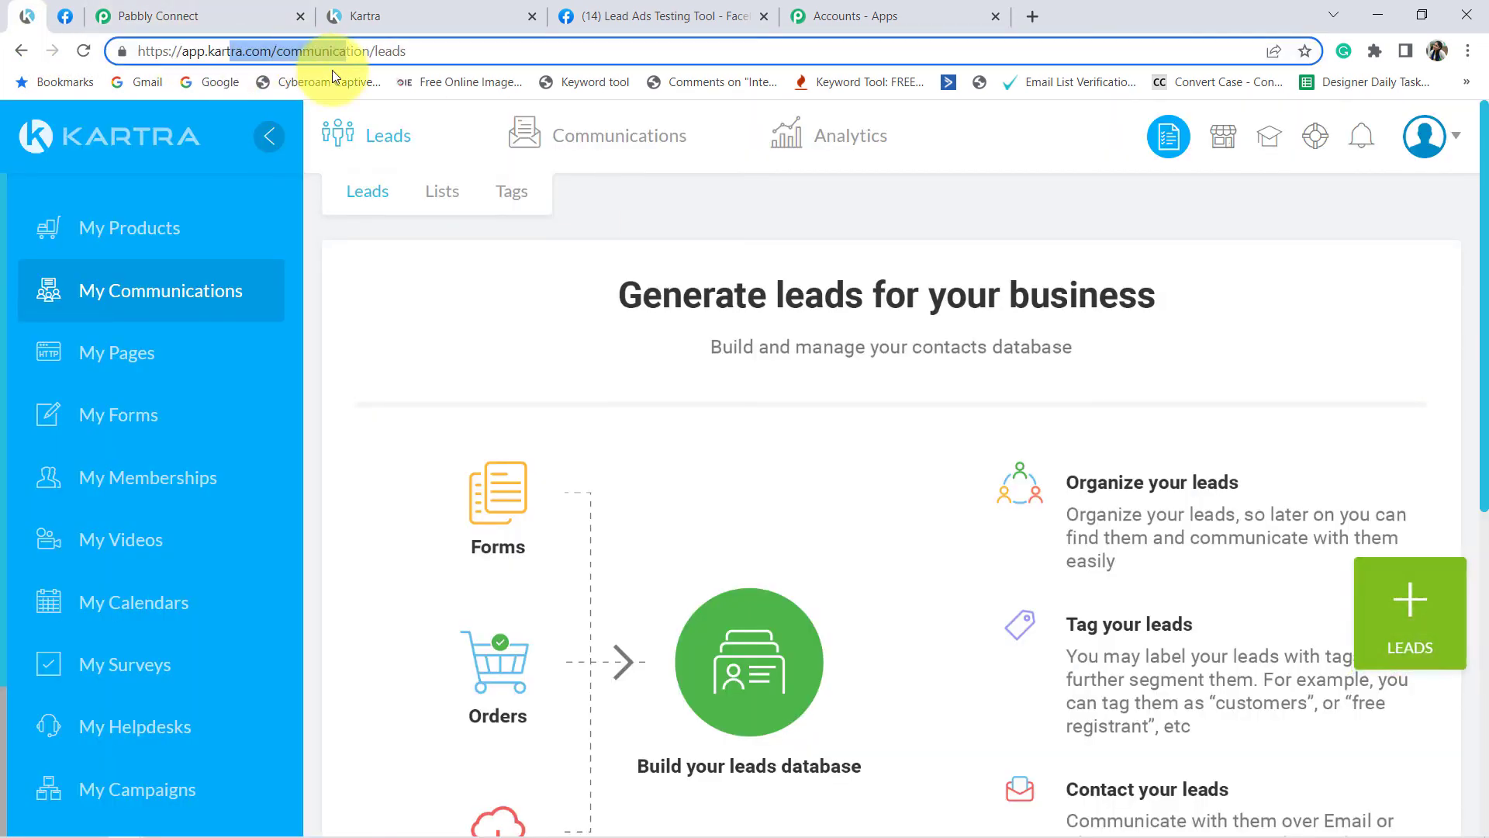
pyautogui.click(359, 198)
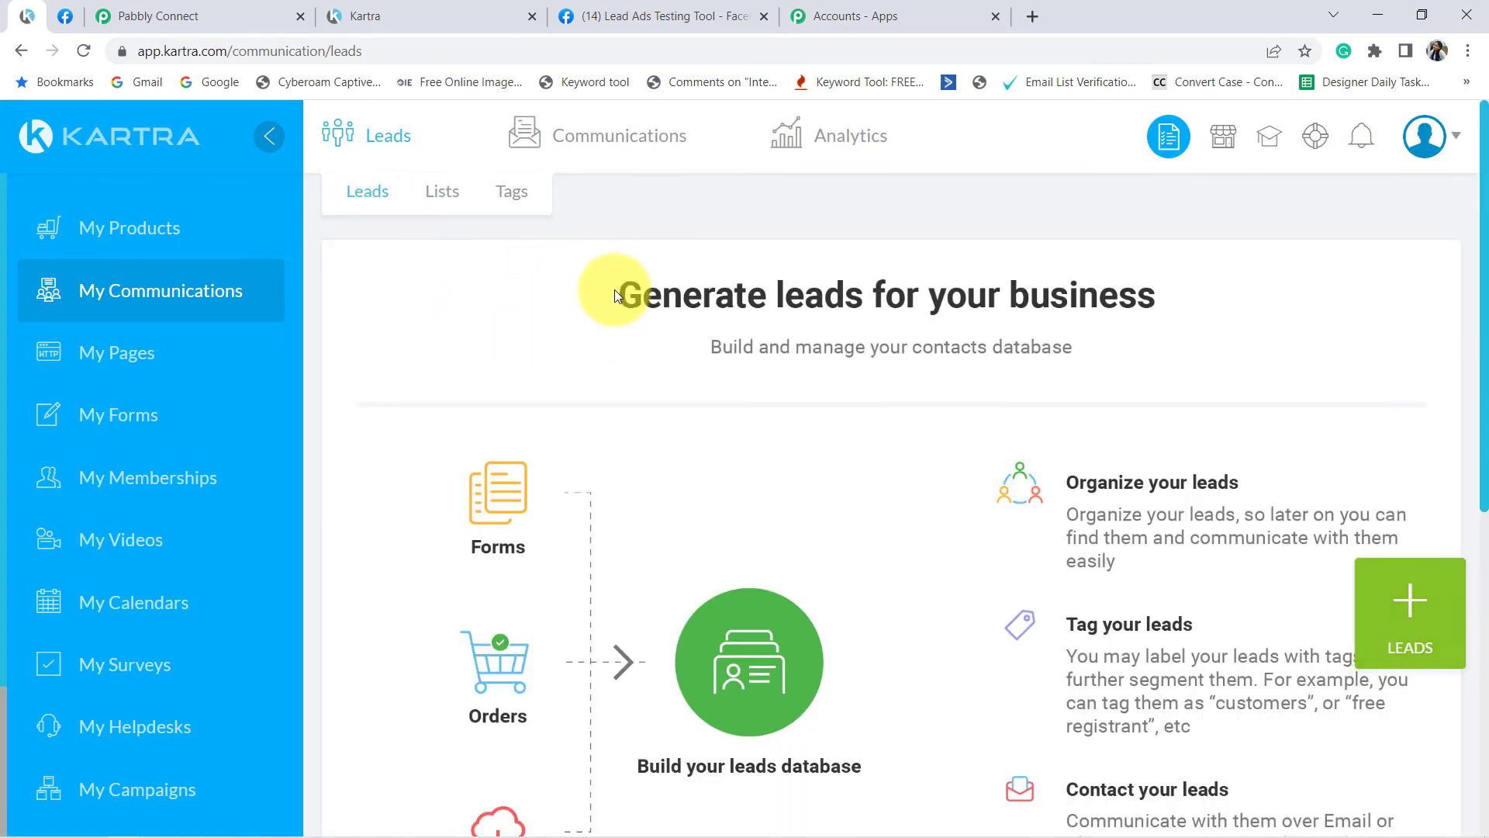
pyautogui.scroll(-7, 954, 486)
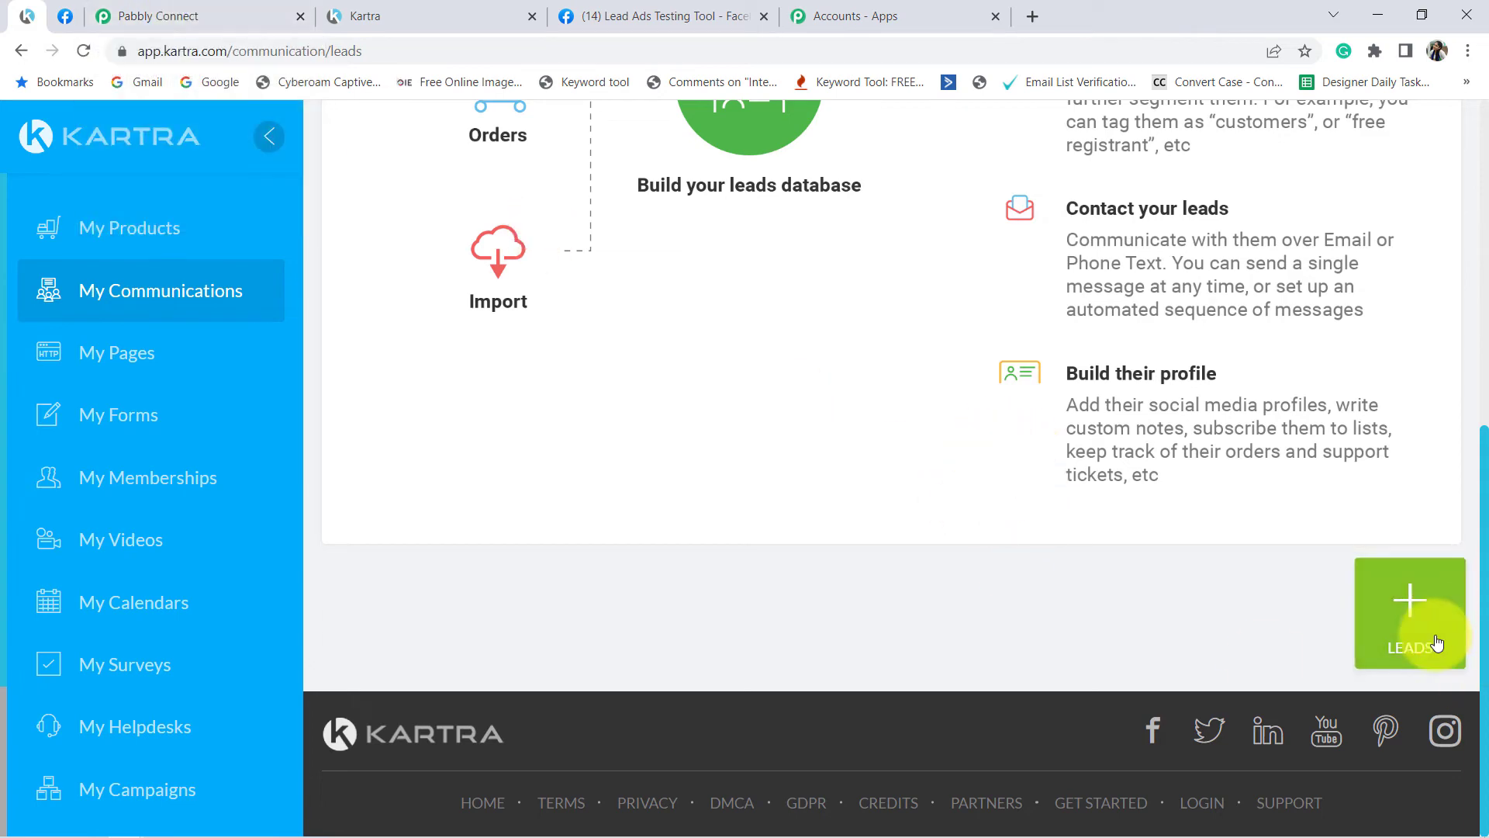
# Return to the Pabbly Connect workflow, then save the Kartra Create Lead action and send its test request.
pyautogui.click(133, 14)
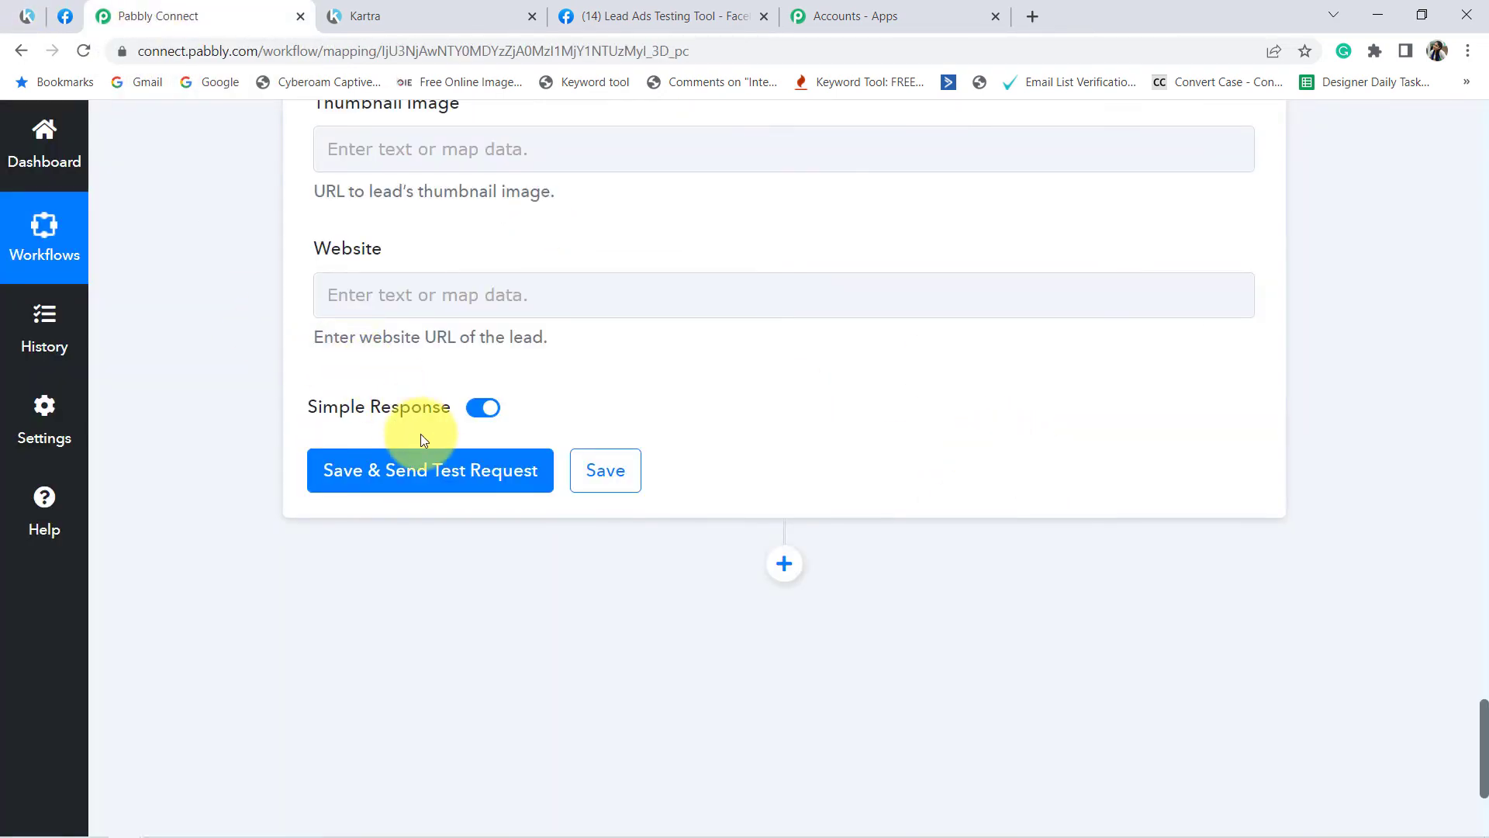
pyautogui.scroll(5, 621, 486)
pyautogui.scroll(20, 620, 486)
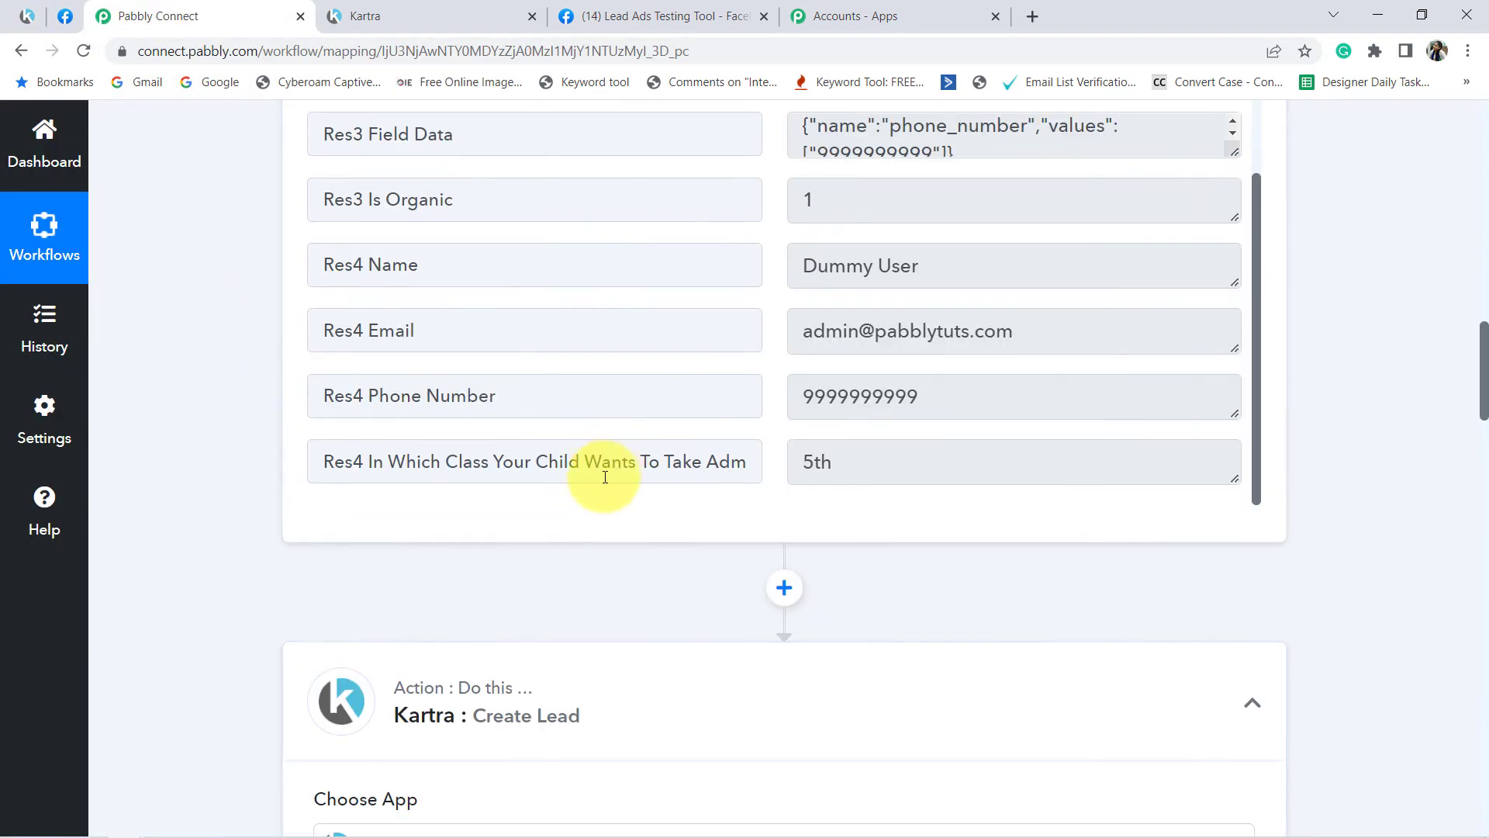
pyautogui.scroll(-7, 602, 475)
pyautogui.scroll(-20, 578, 613)
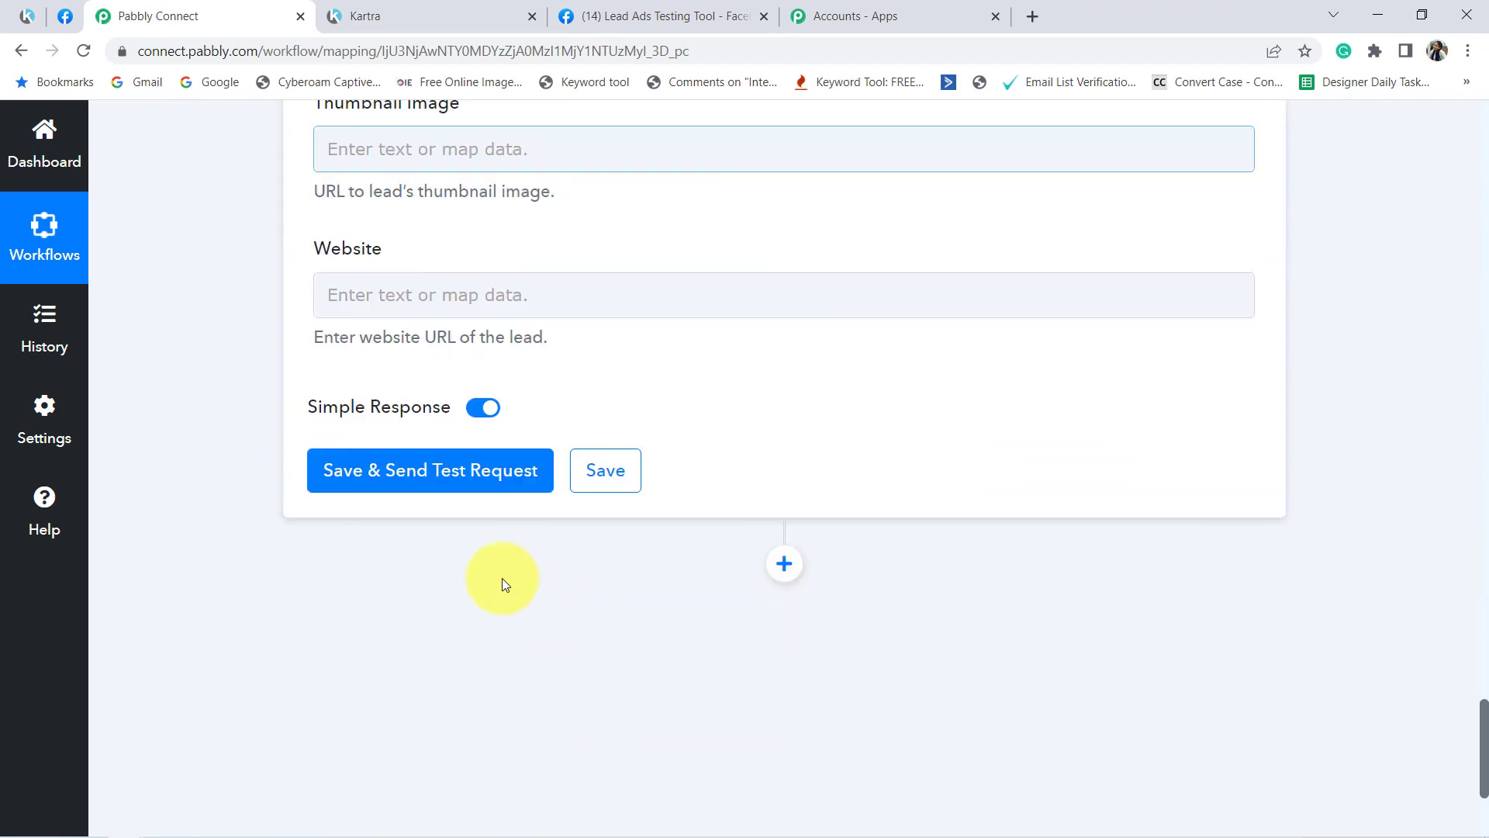
pyautogui.click(394, 495)
pyautogui.rightClick(394, 495)
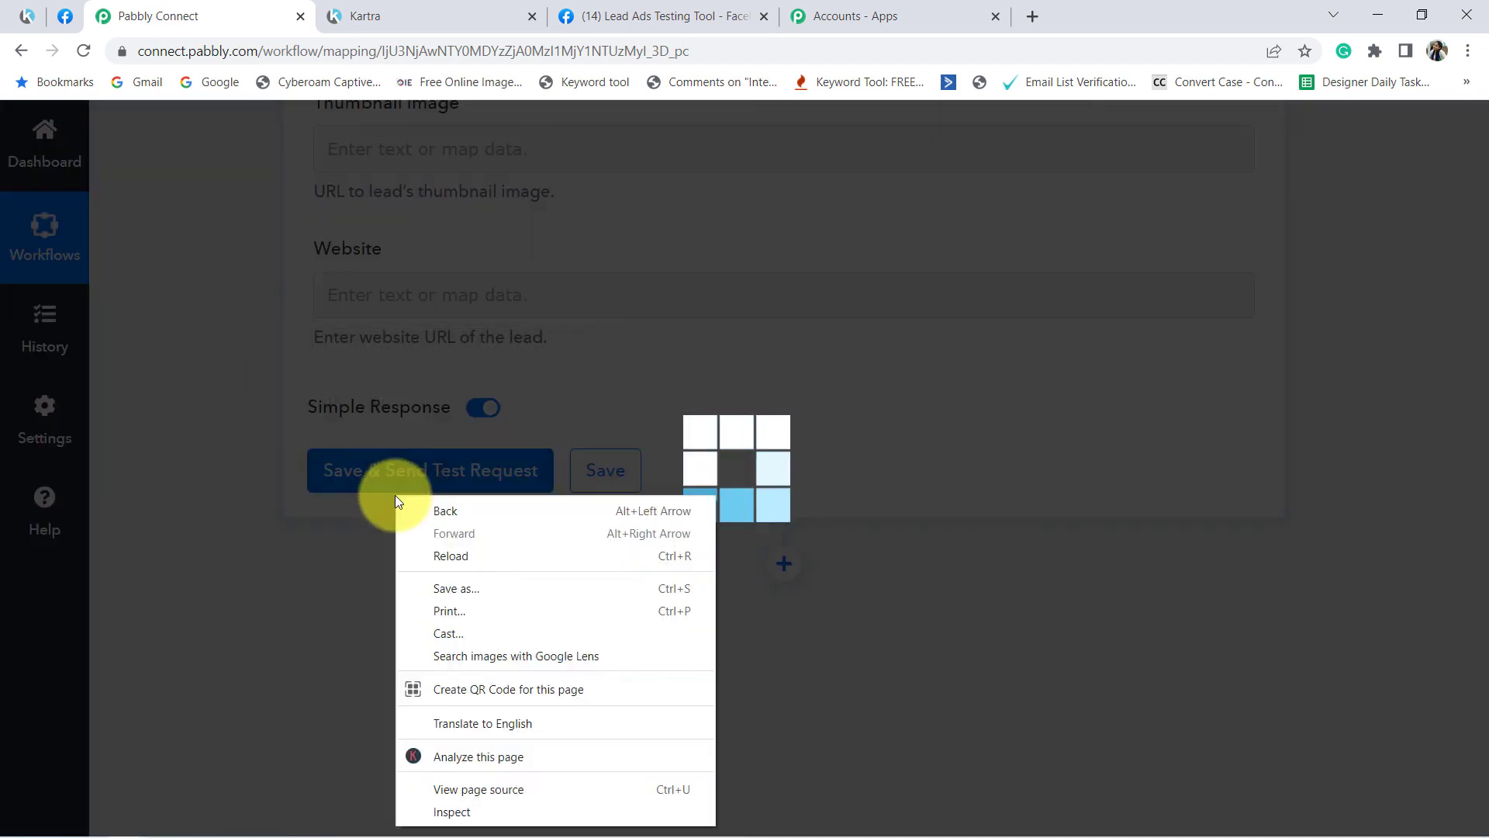
pyautogui.click(840, 473)
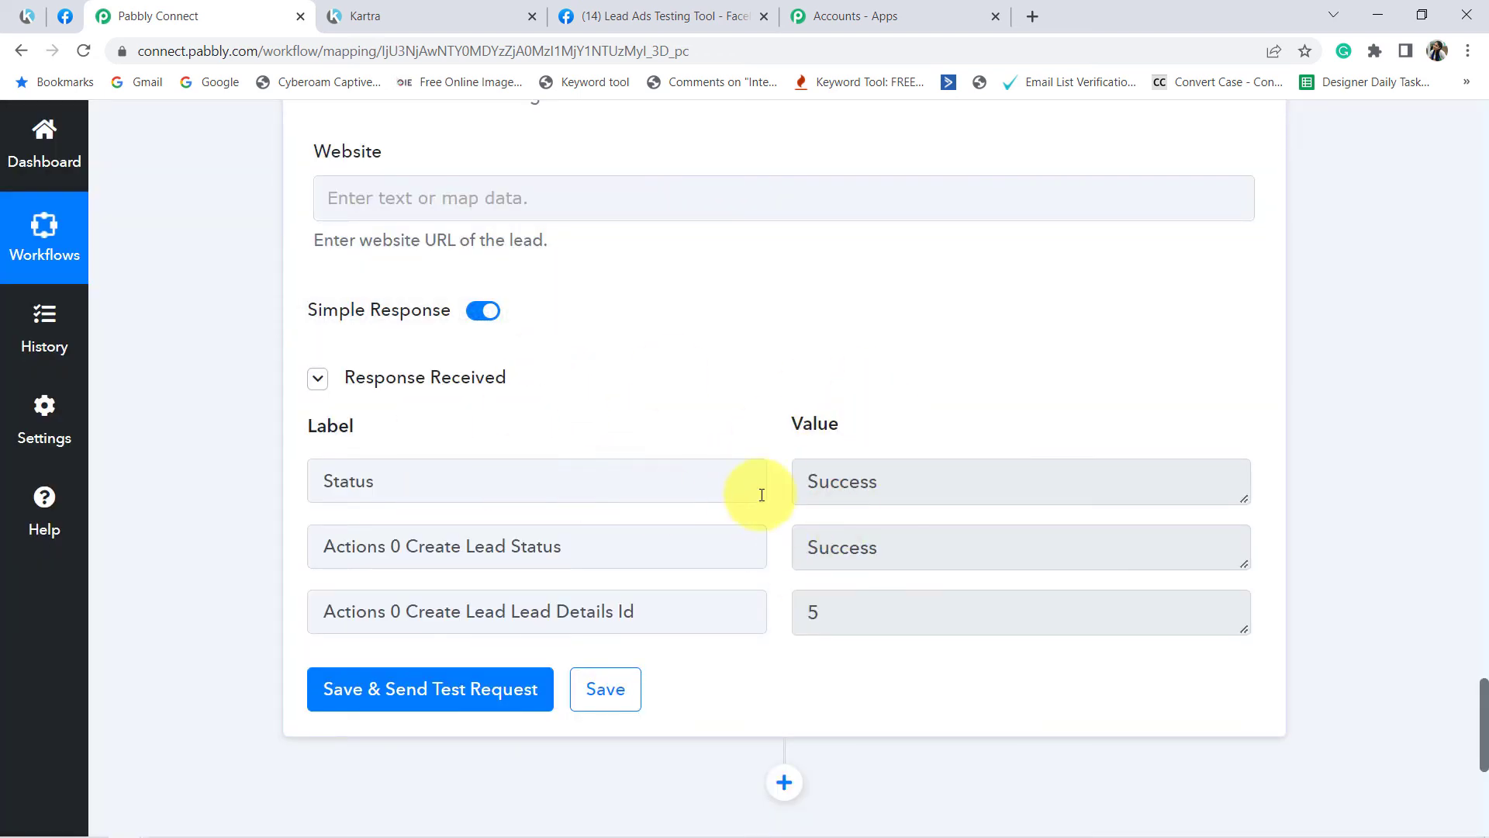
# Reload Kartra's Leads page, view the new lead's profile and close it without saving.
pyautogui.click(27, 16)
pyautogui.click(384, 48)
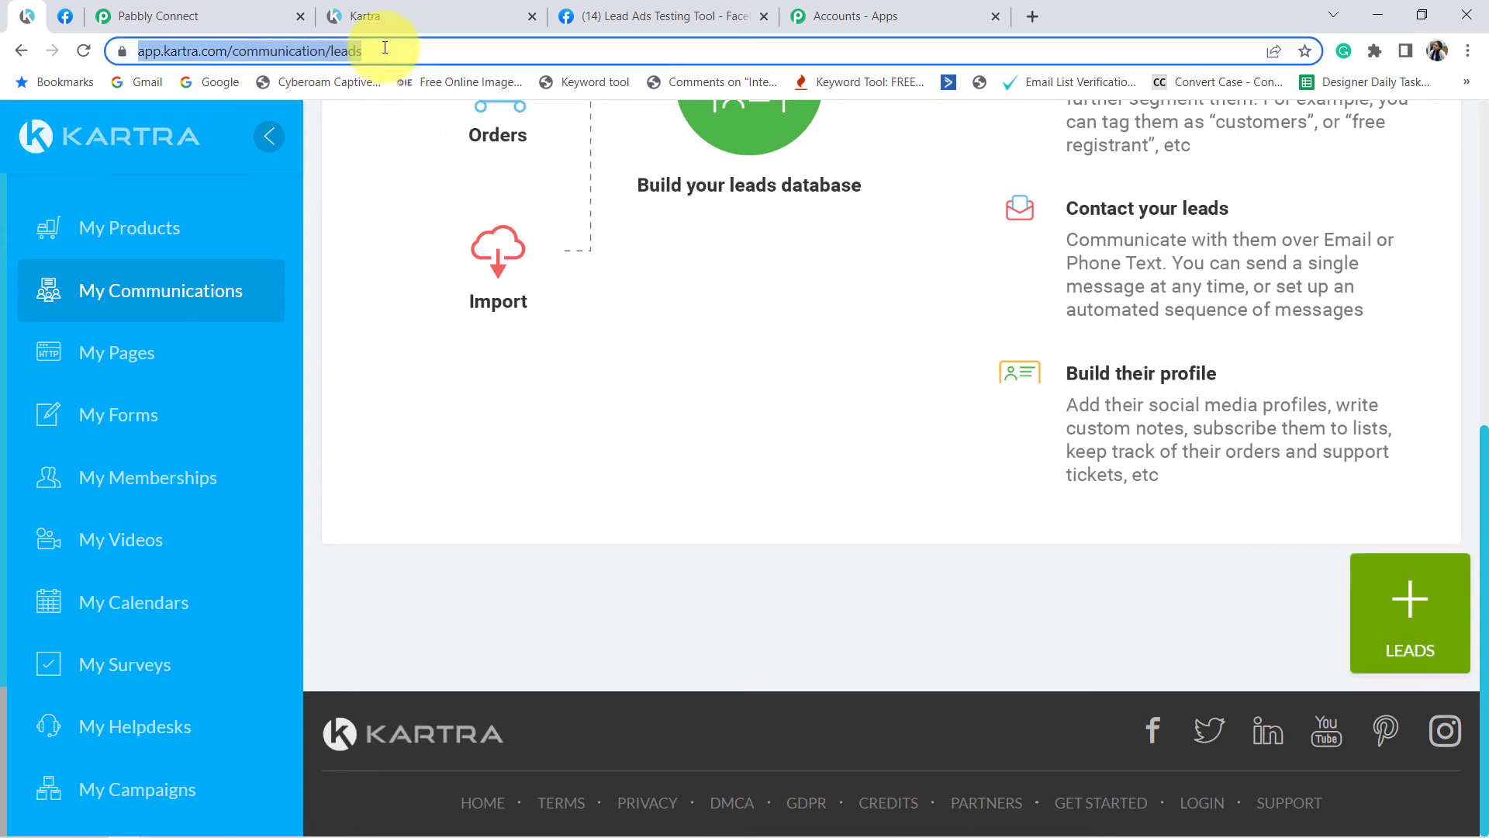
pyautogui.press('Return')
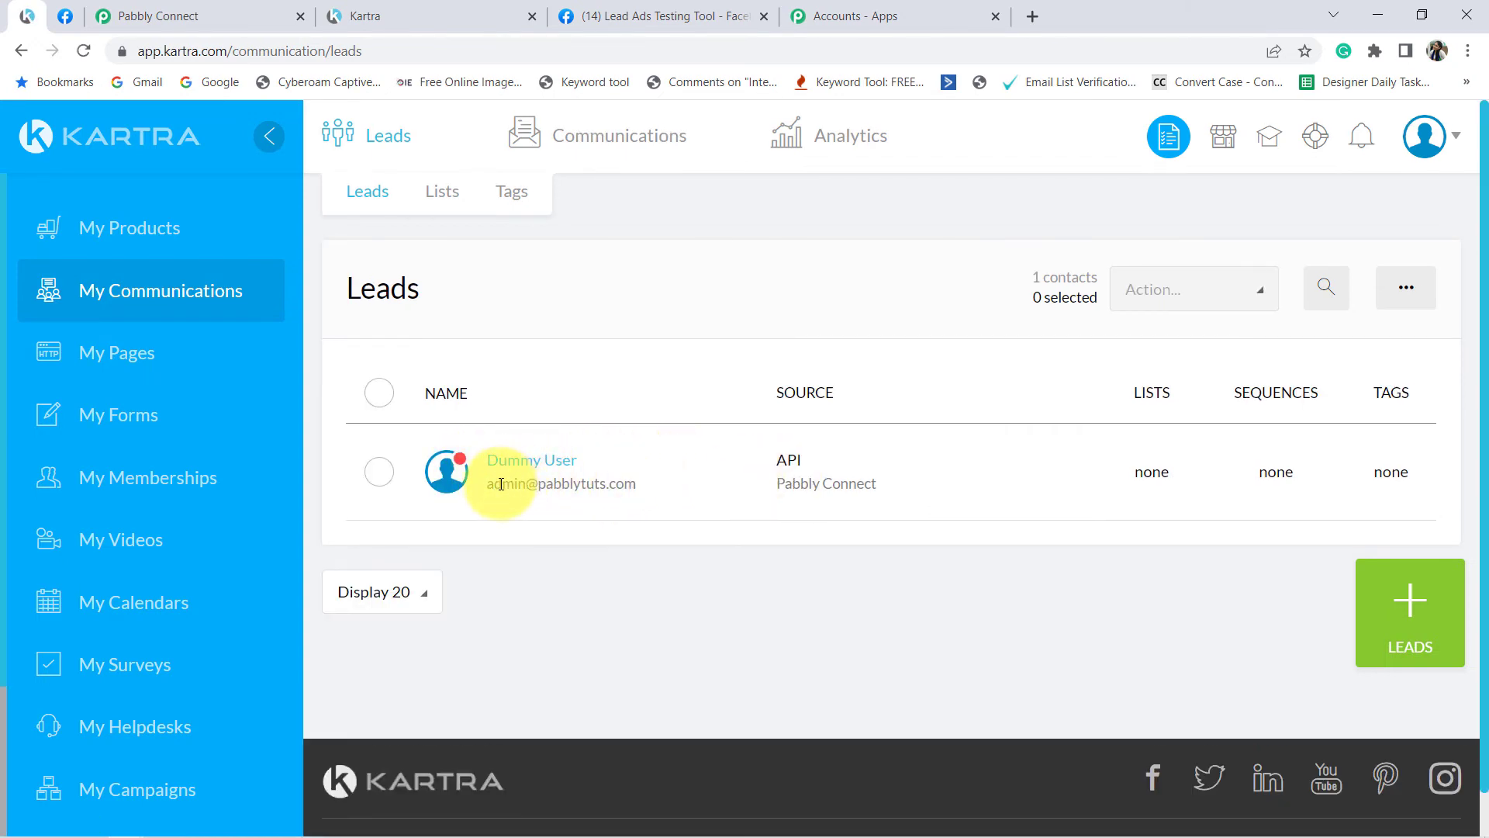
pyautogui.moveTo(501, 483); pyautogui.dragTo(587, 485)
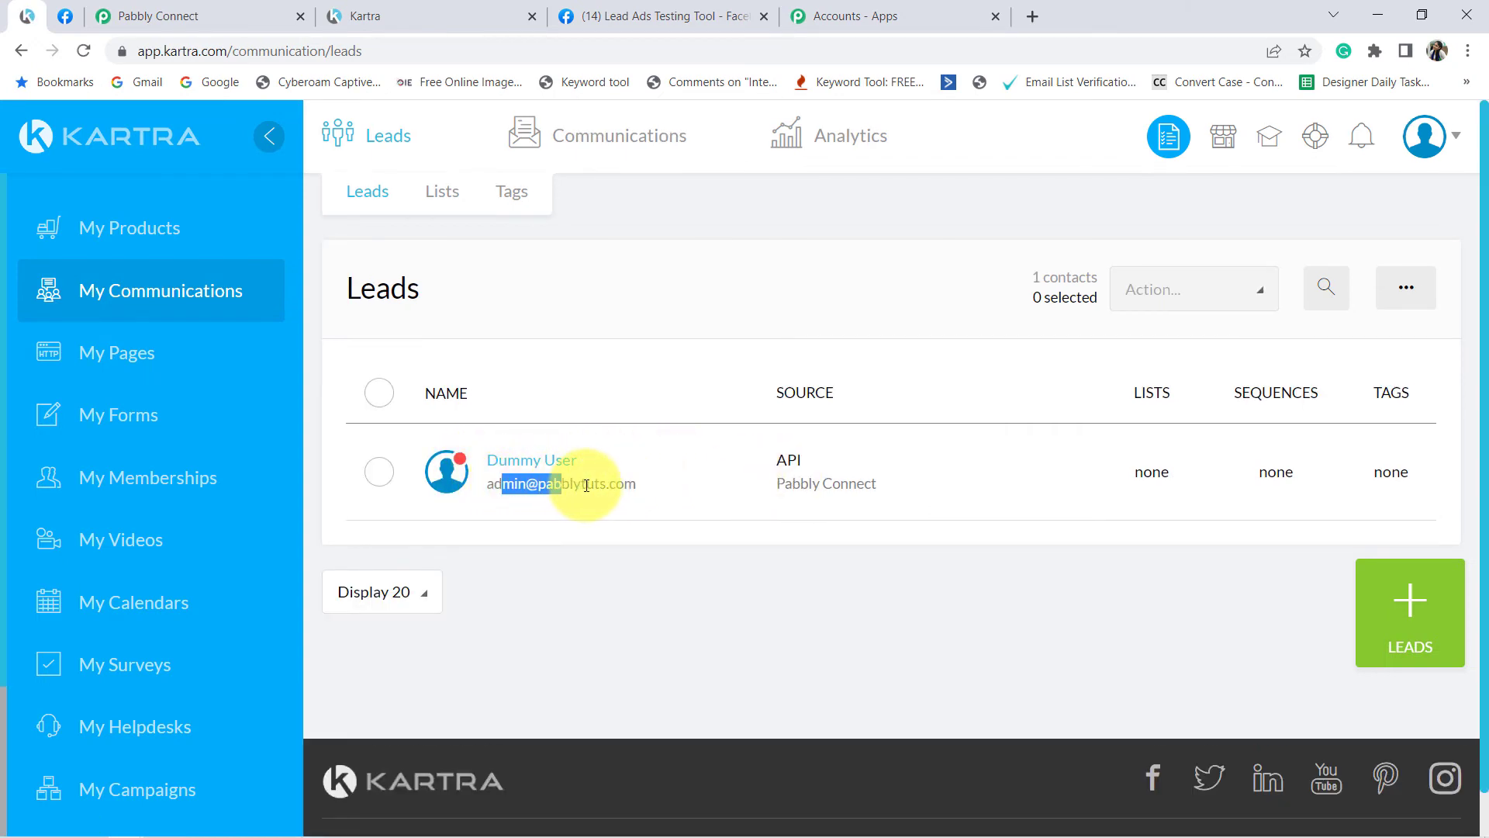
pyautogui.click(519, 460)
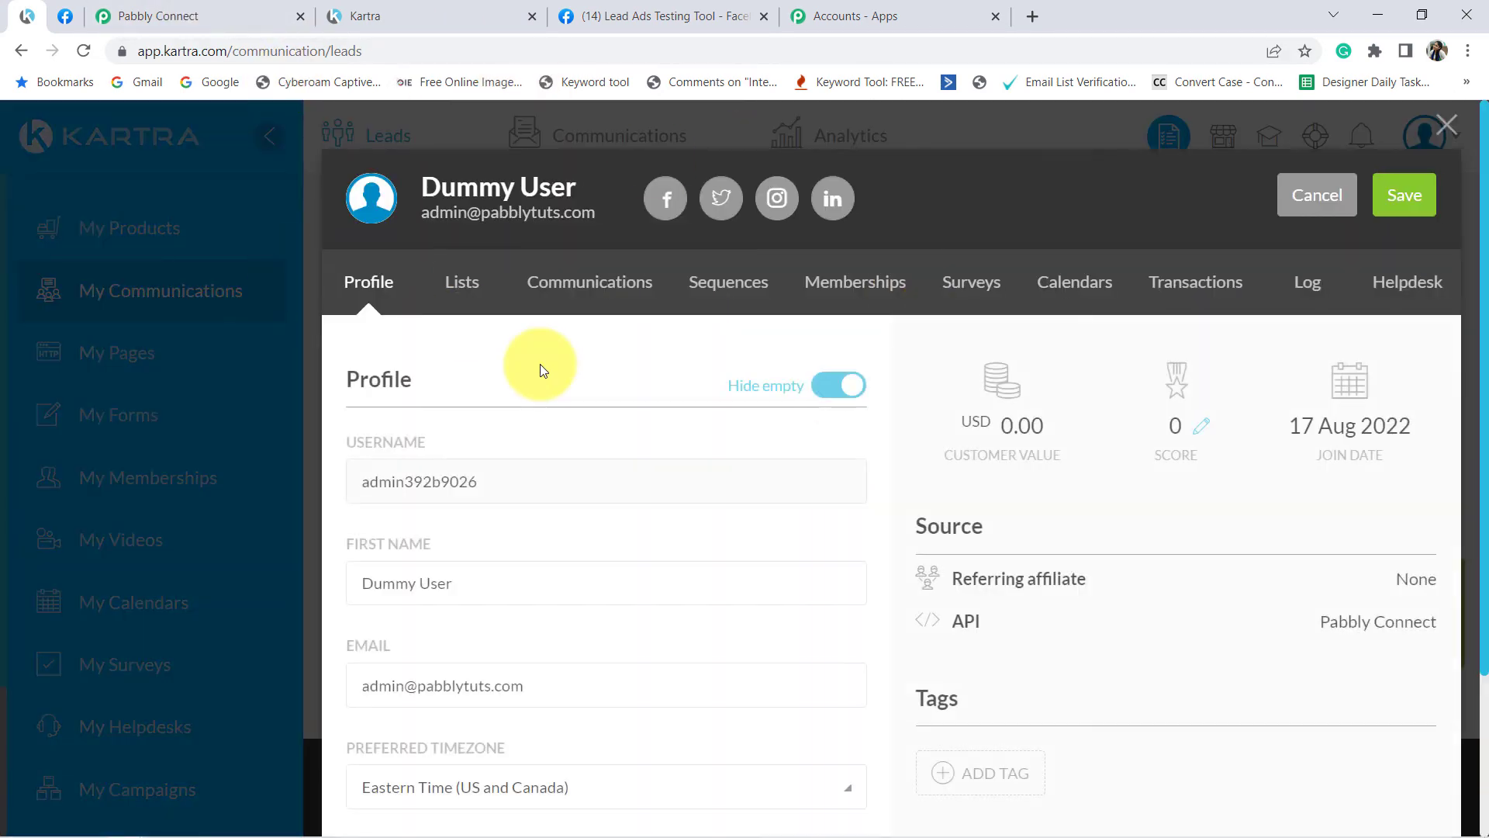
pyautogui.click(1301, 195)
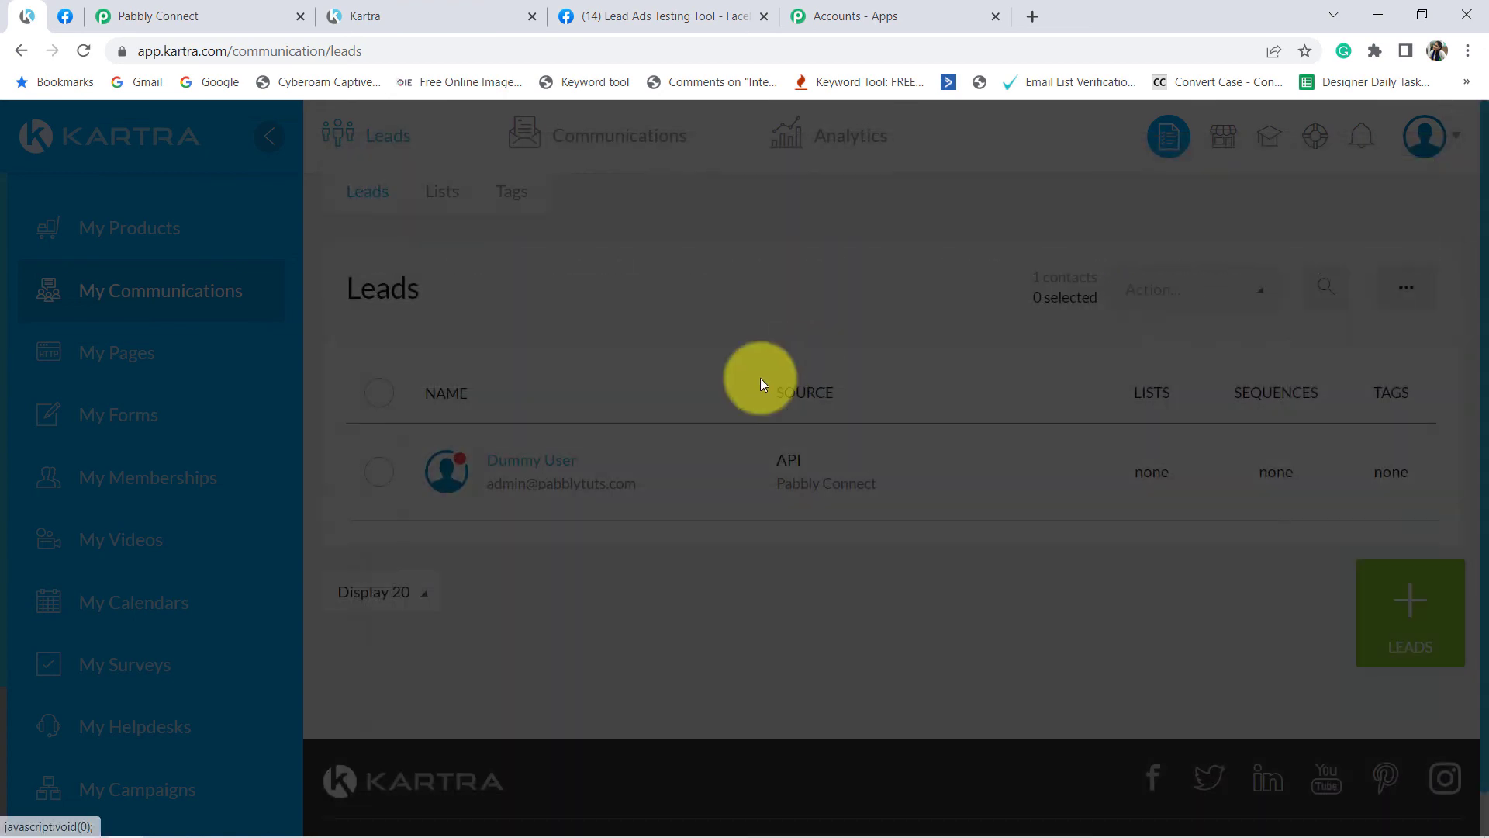
# Switch back to Pabbly Connect and collapse the Facebook Lead Ads trigger and the Kartra action in the workflow.
pyautogui.click(210, 10)
pyautogui.scroll(8, 615, 336)
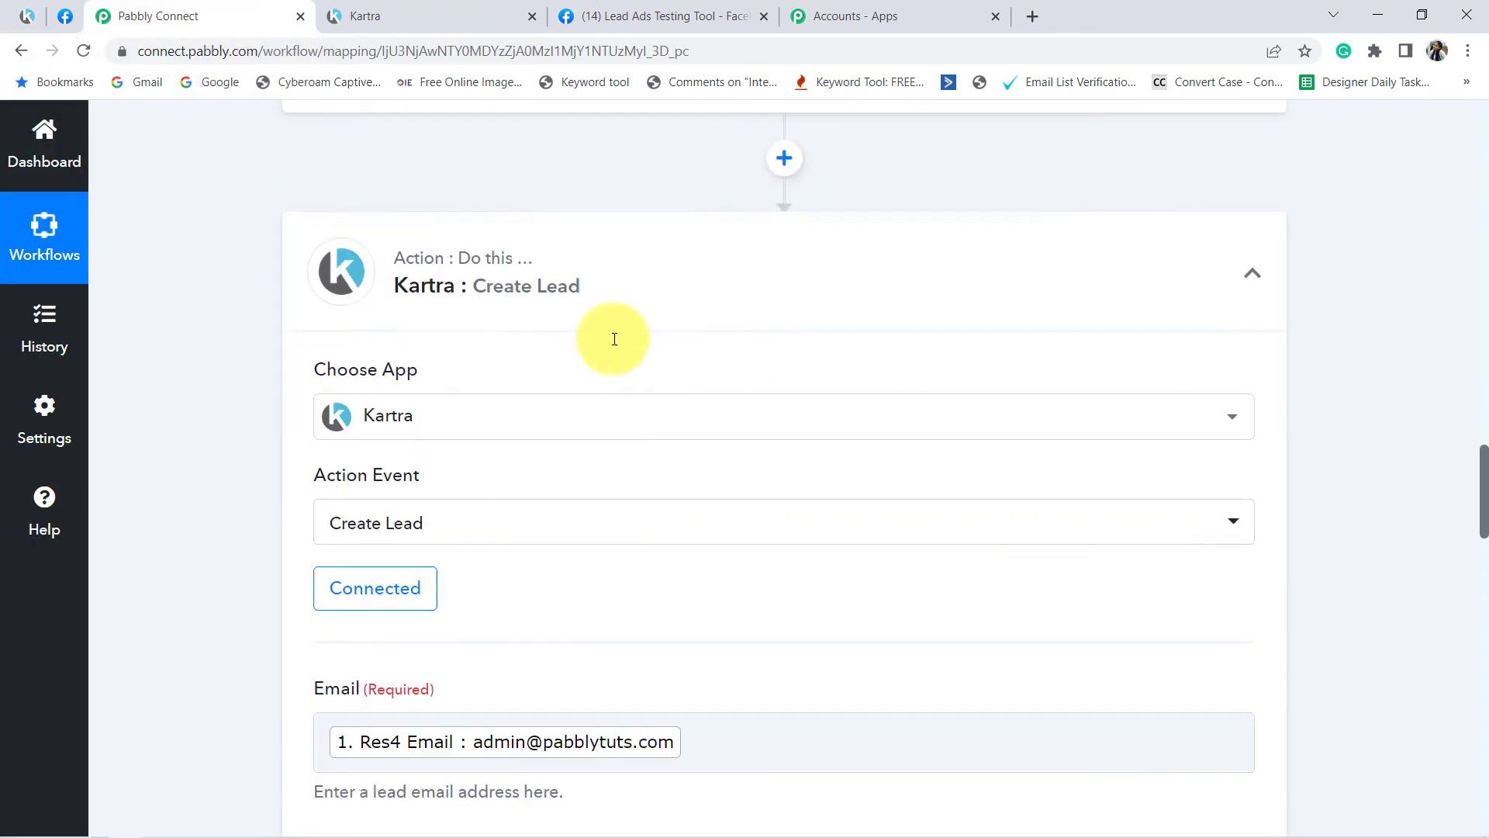
pyautogui.scroll(-2, 718, 375)
pyautogui.scroll(6, 576, 343)
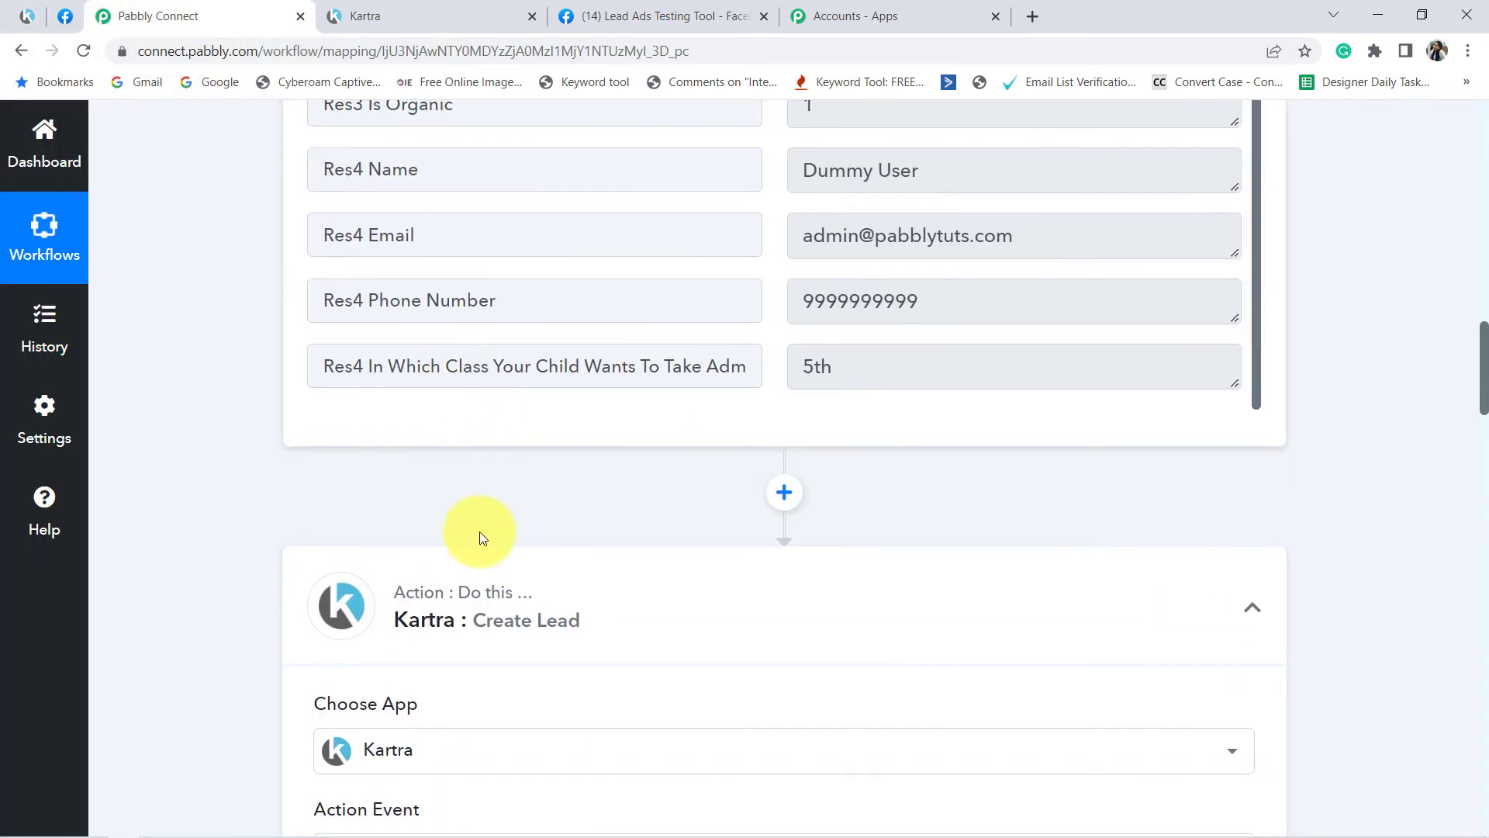
pyautogui.scroll(20, 667, 543)
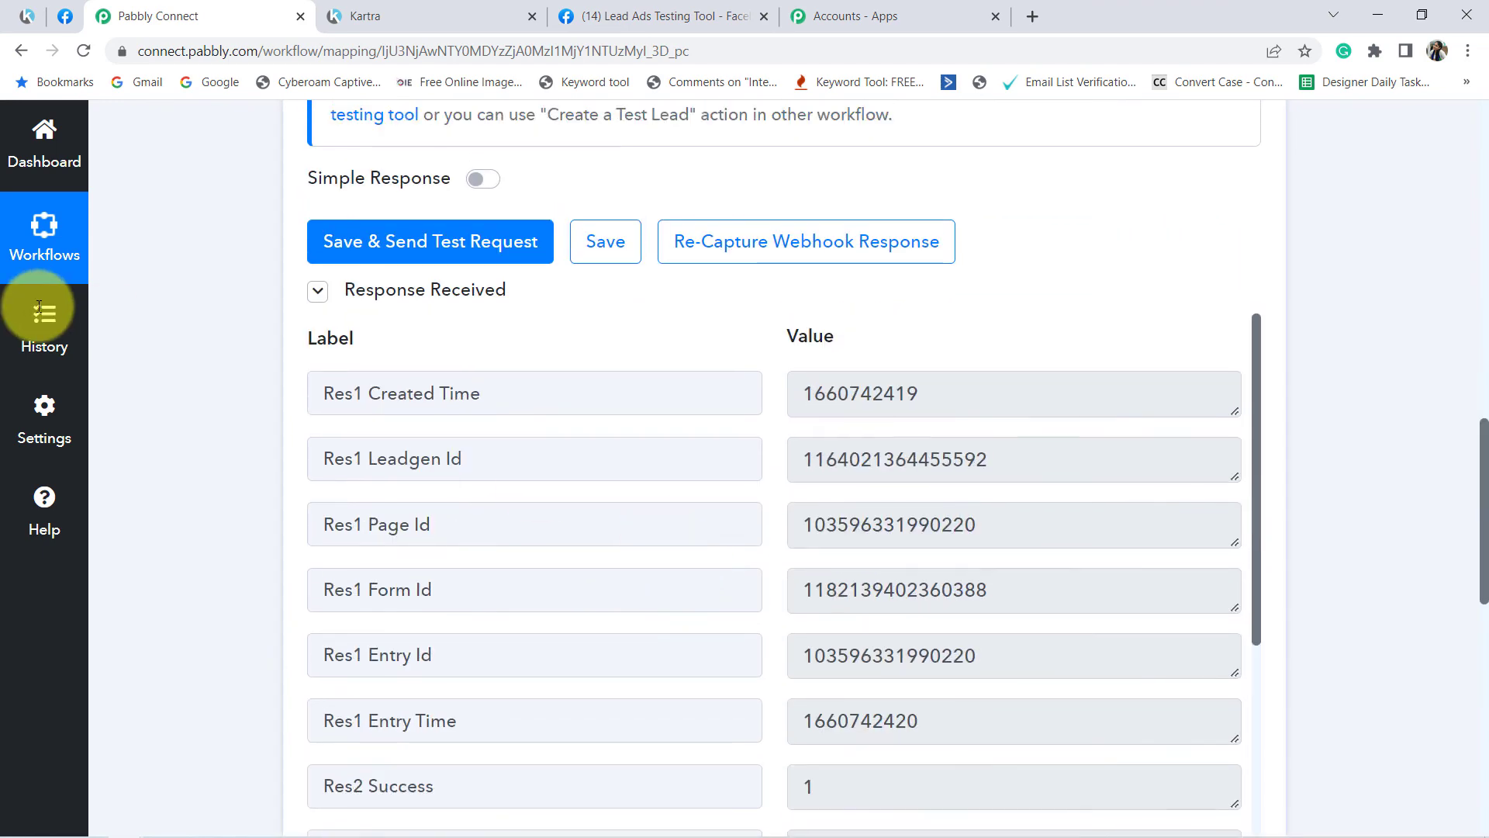
pyautogui.scroll(15, 398, 387)
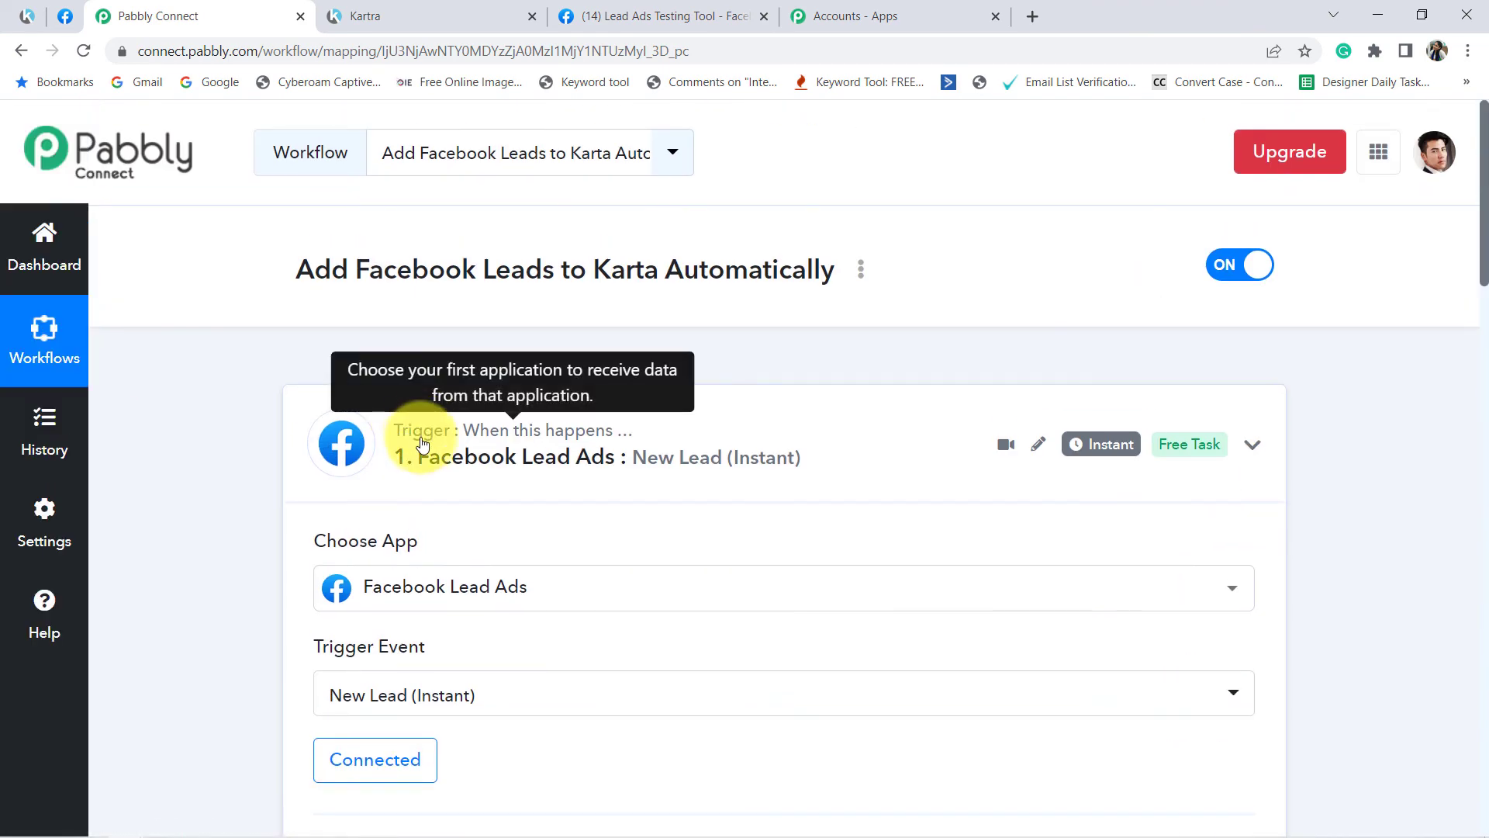
pyautogui.click(422, 444)
pyautogui.scroll(3, 527, 380)
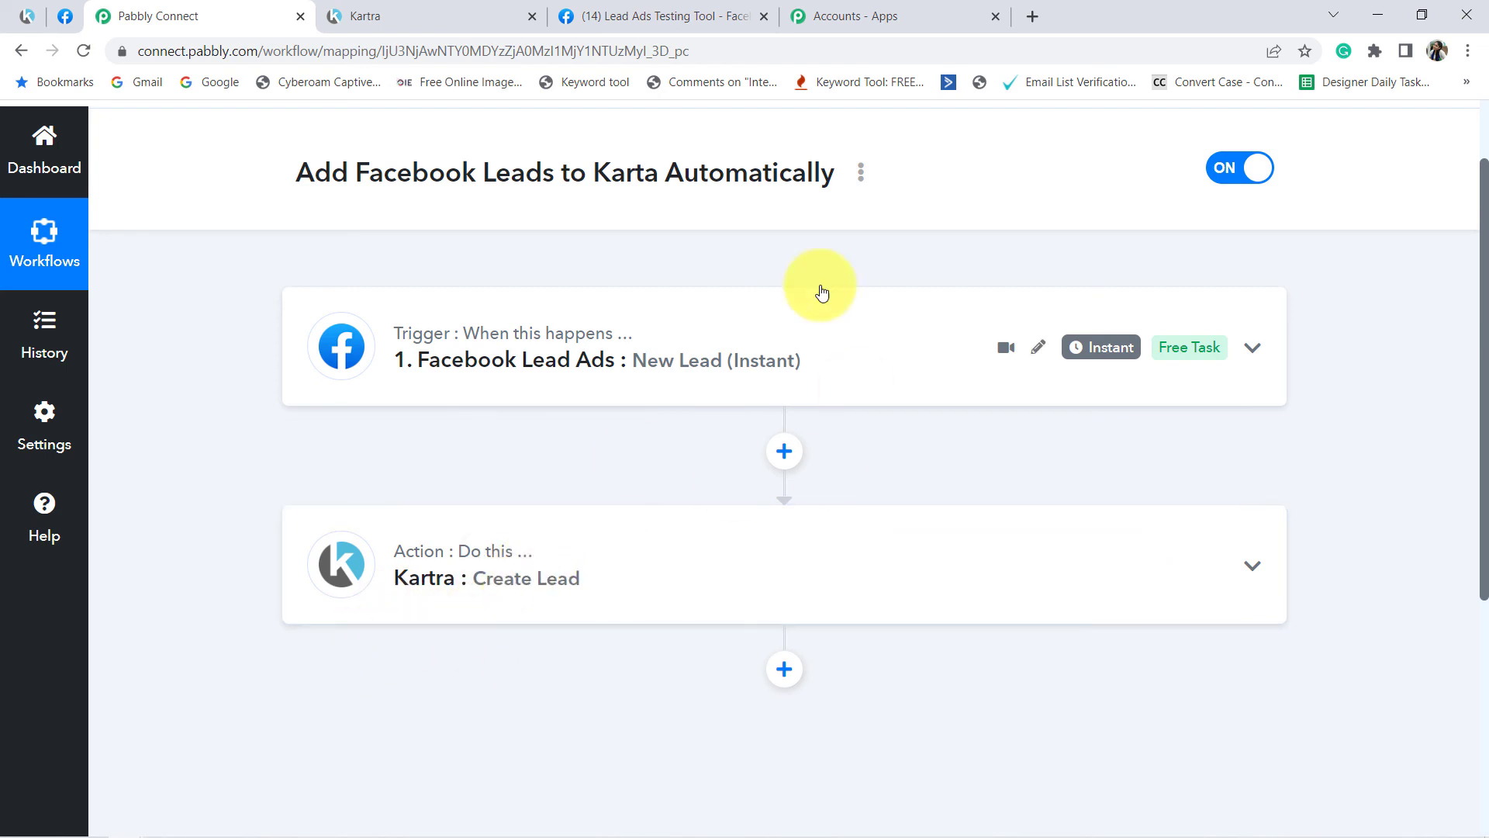
# Generate the share link for the Add Facebook Leads to Karta Automatically workflow and close the link dialog.
pyautogui.click(861, 172)
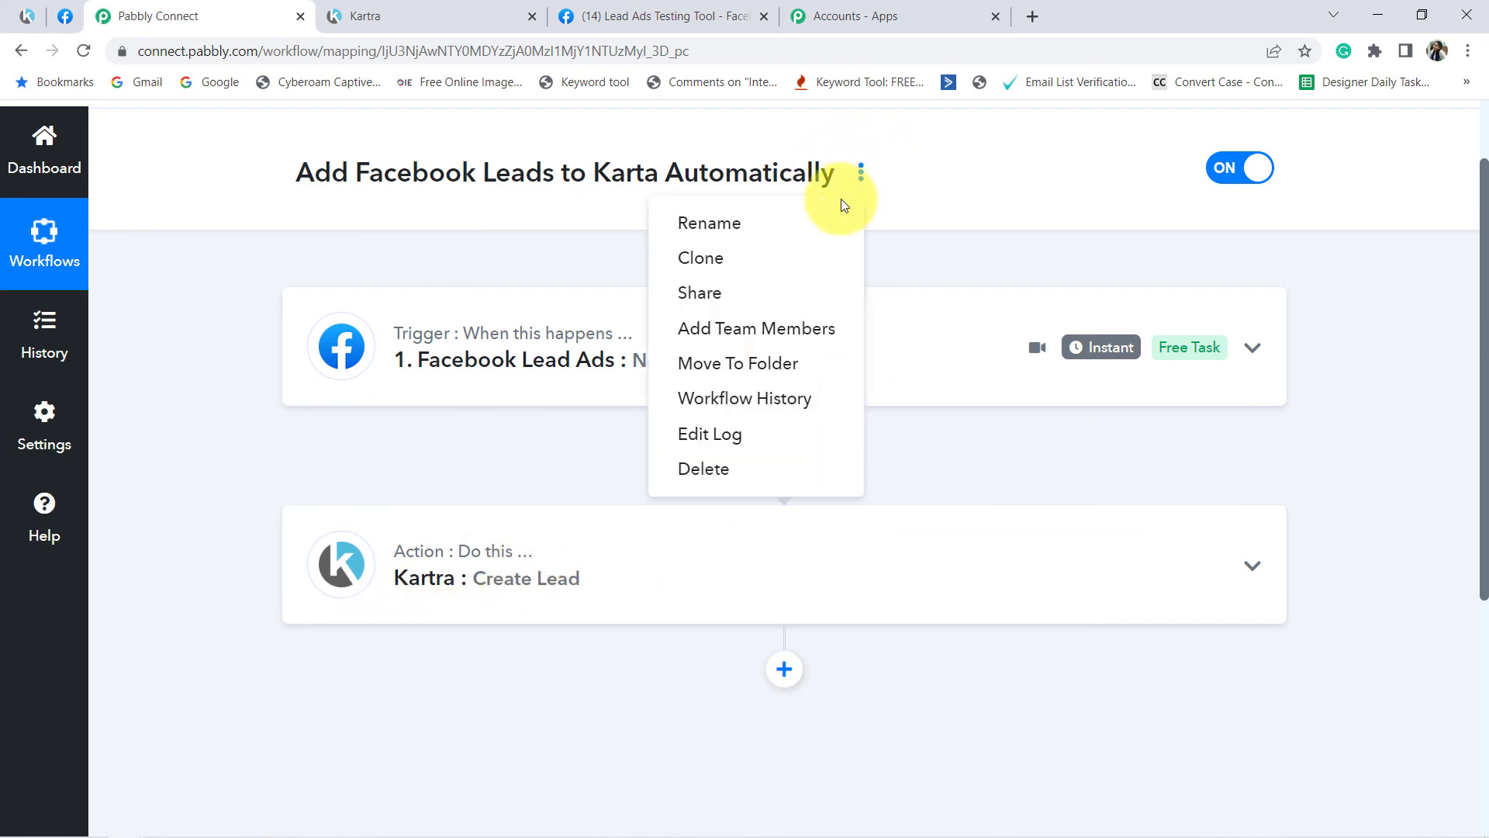
pyautogui.click(699, 295)
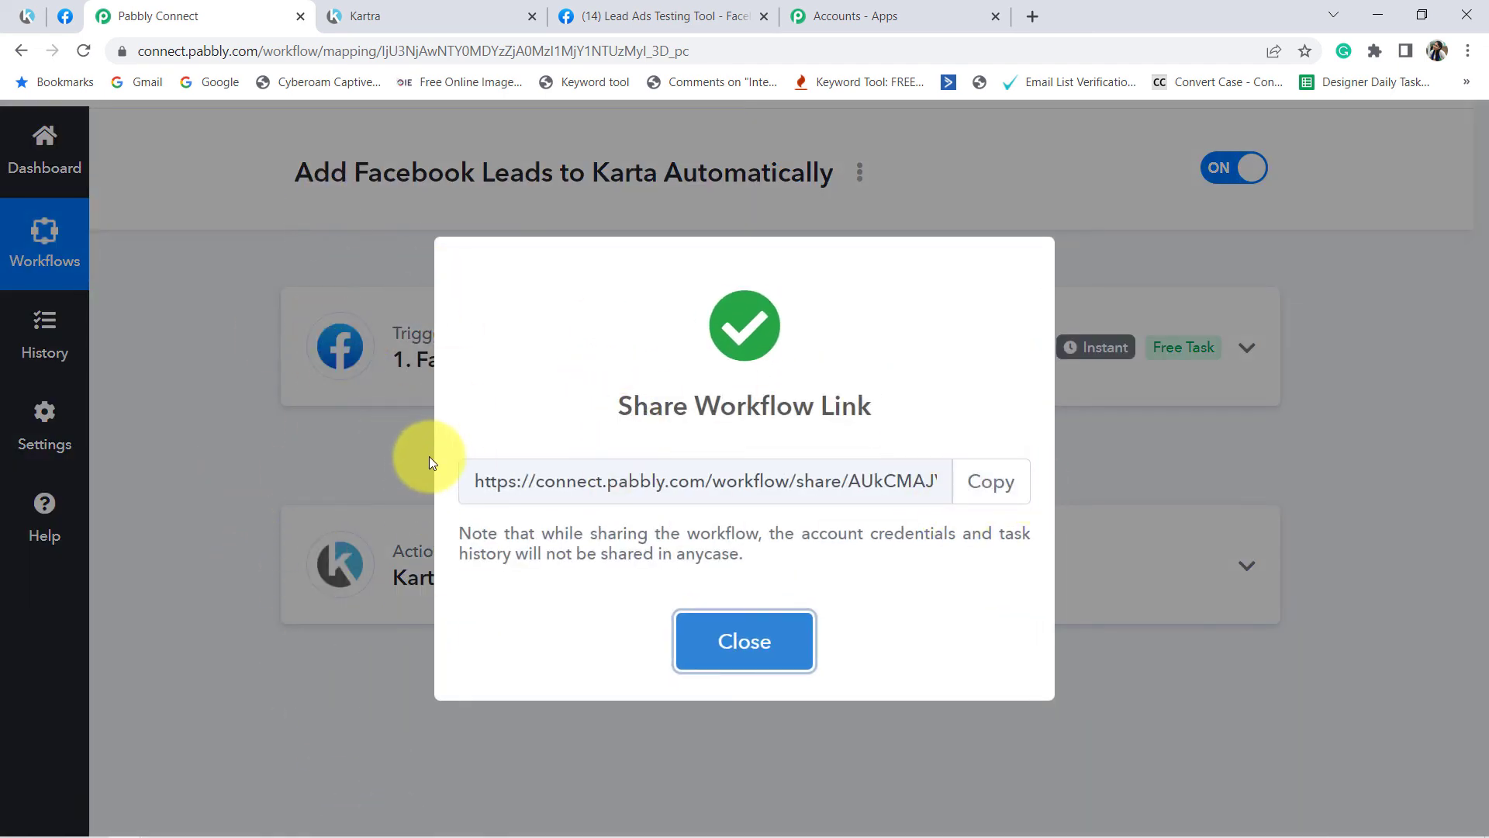
pyautogui.click(739, 655)
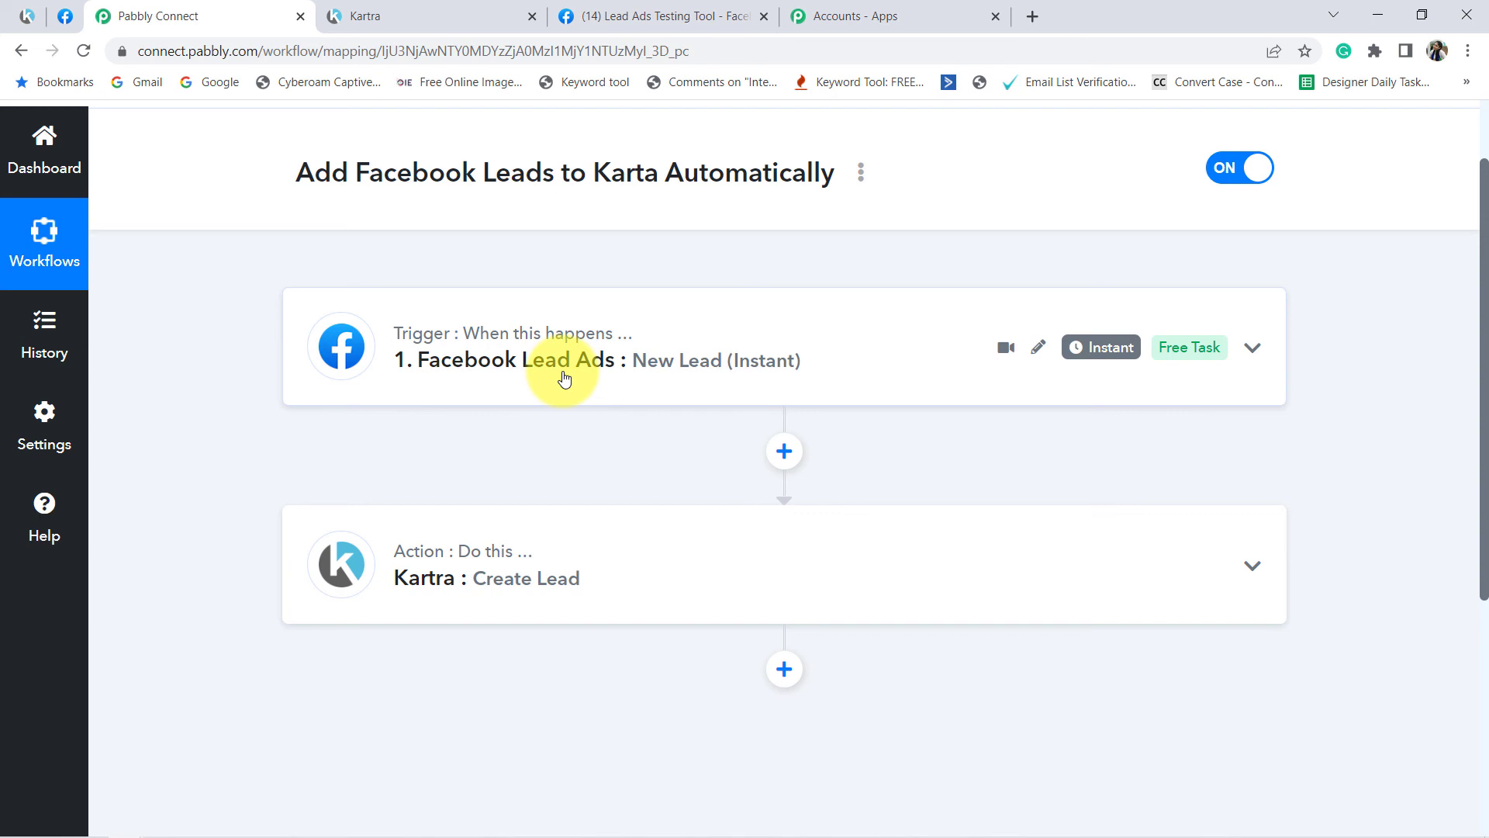
pyautogui.scroll(-1, 781, 648)
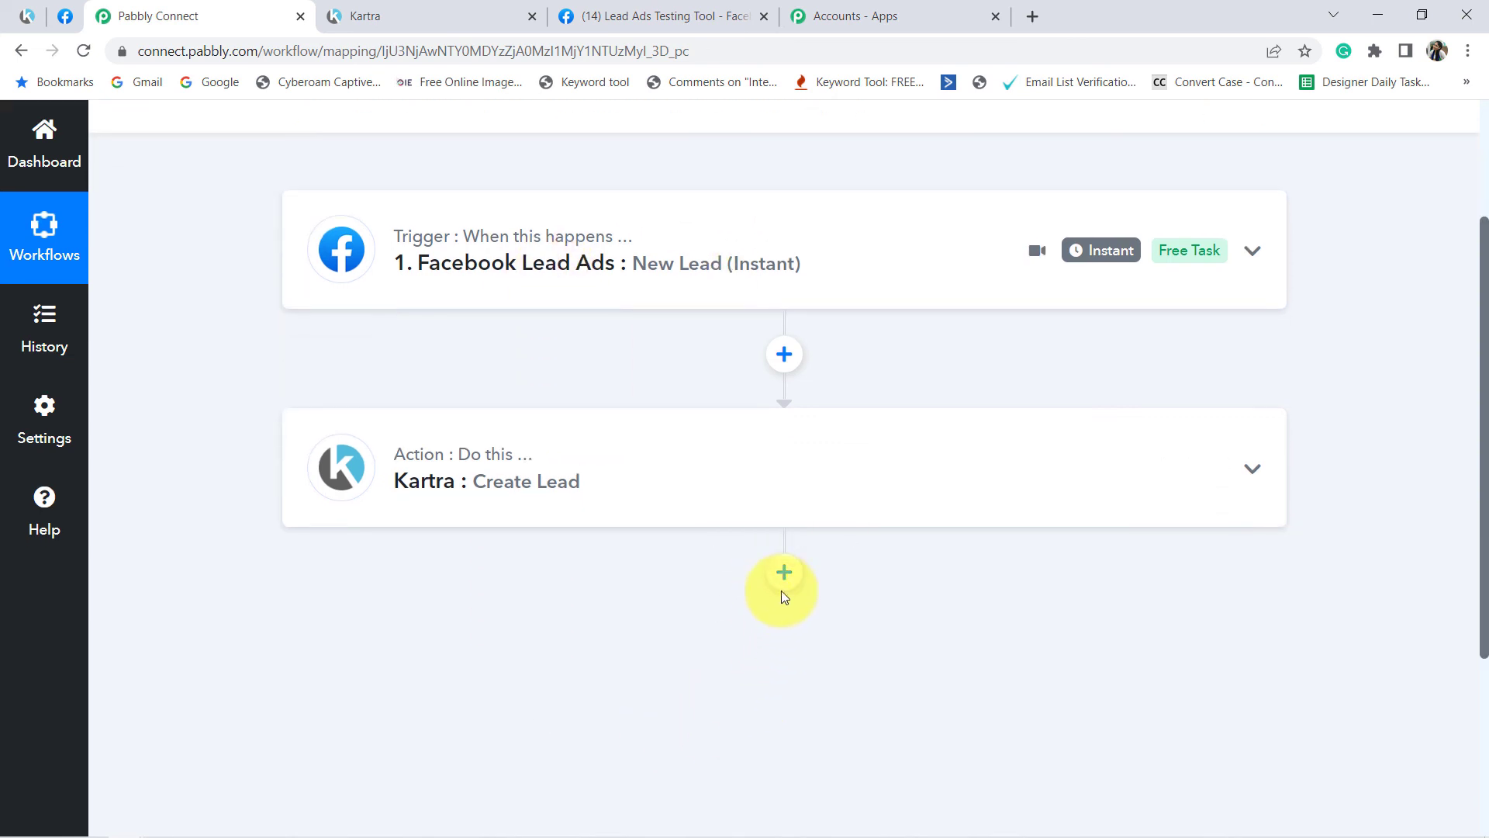
pyautogui.scroll(-2, 791, 570)
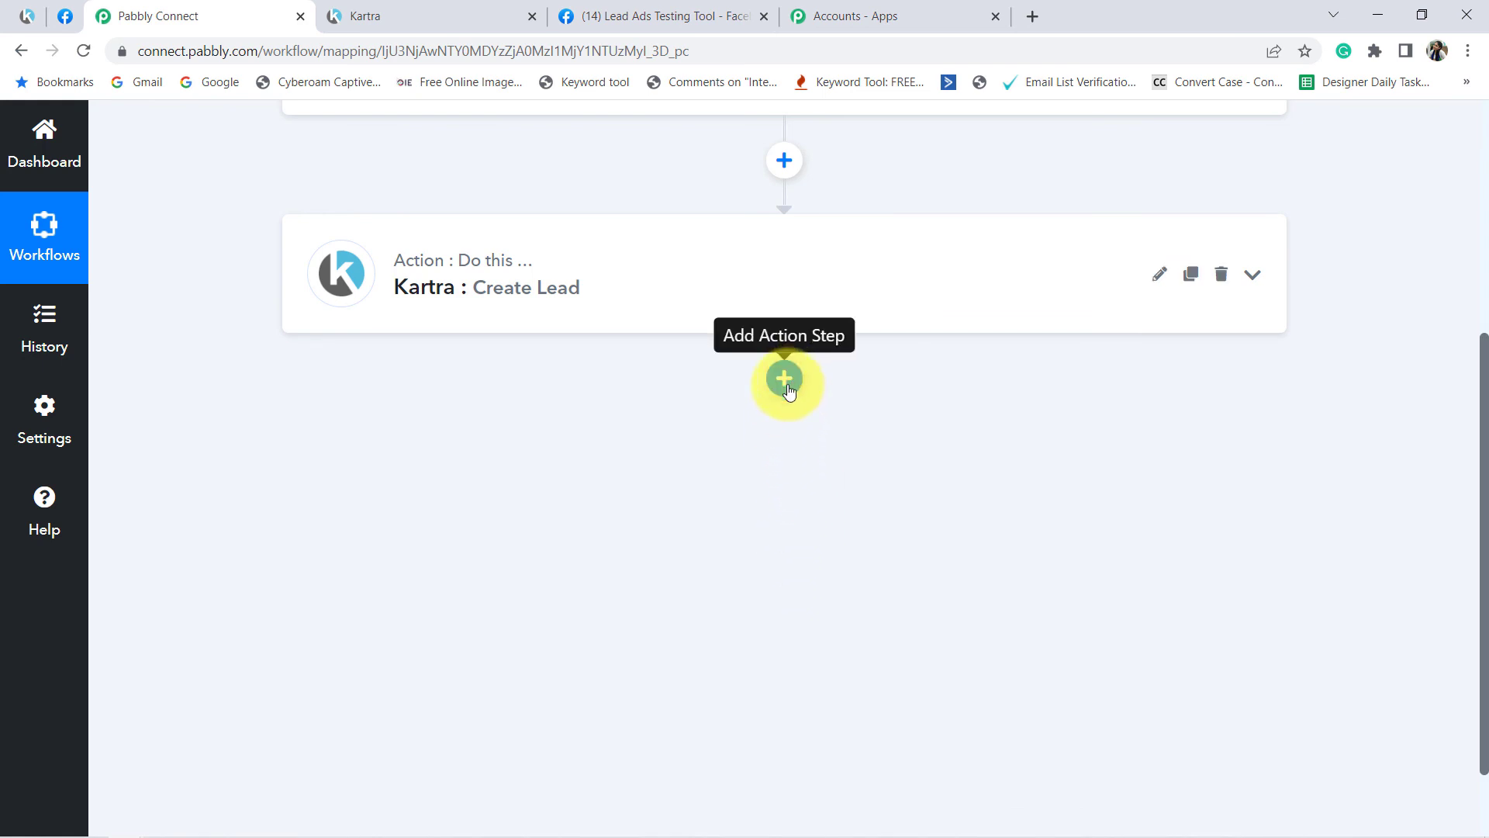
pyautogui.scroll(4, 791, 588)
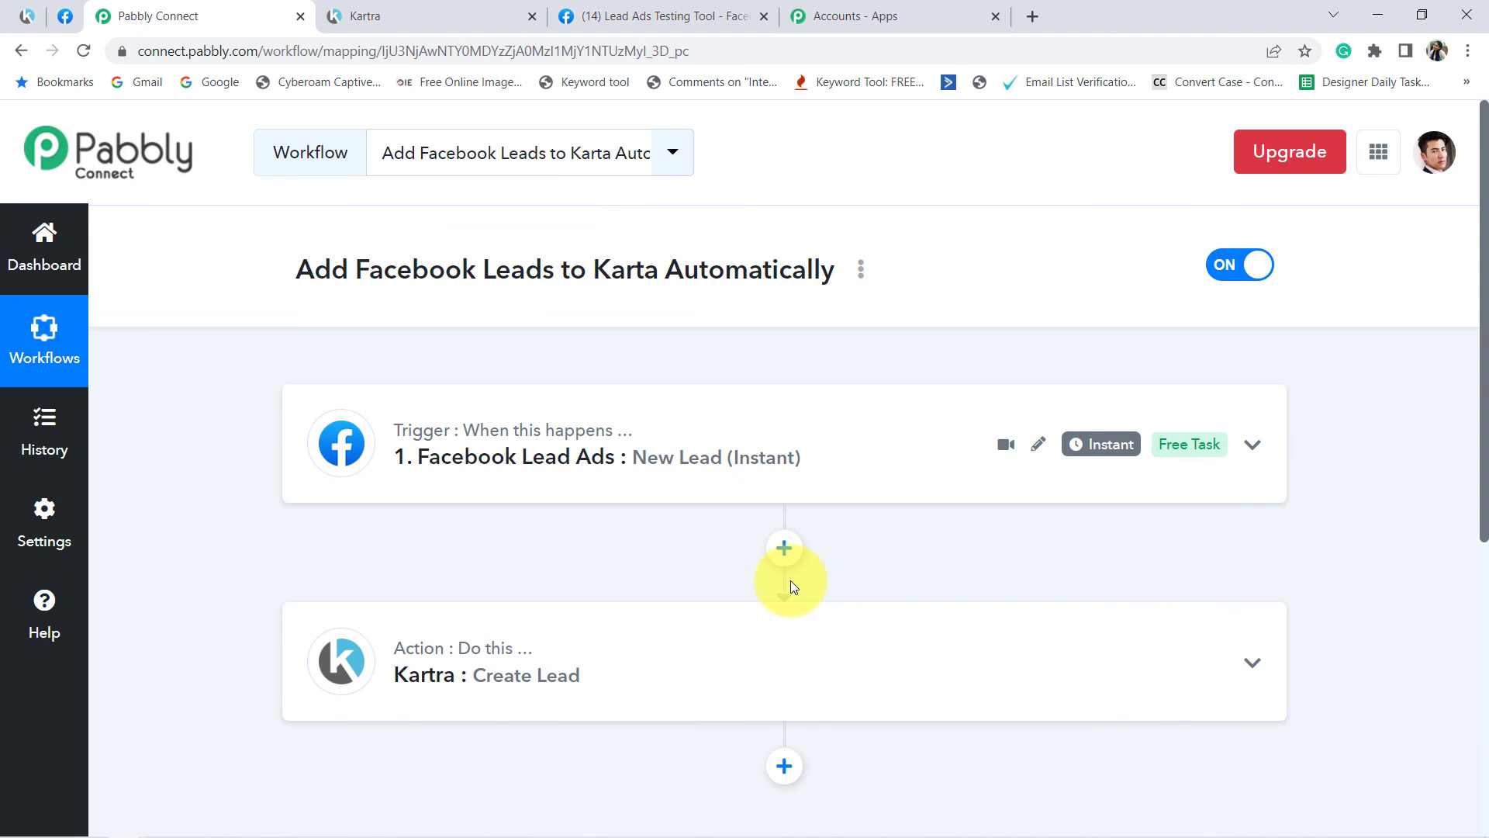